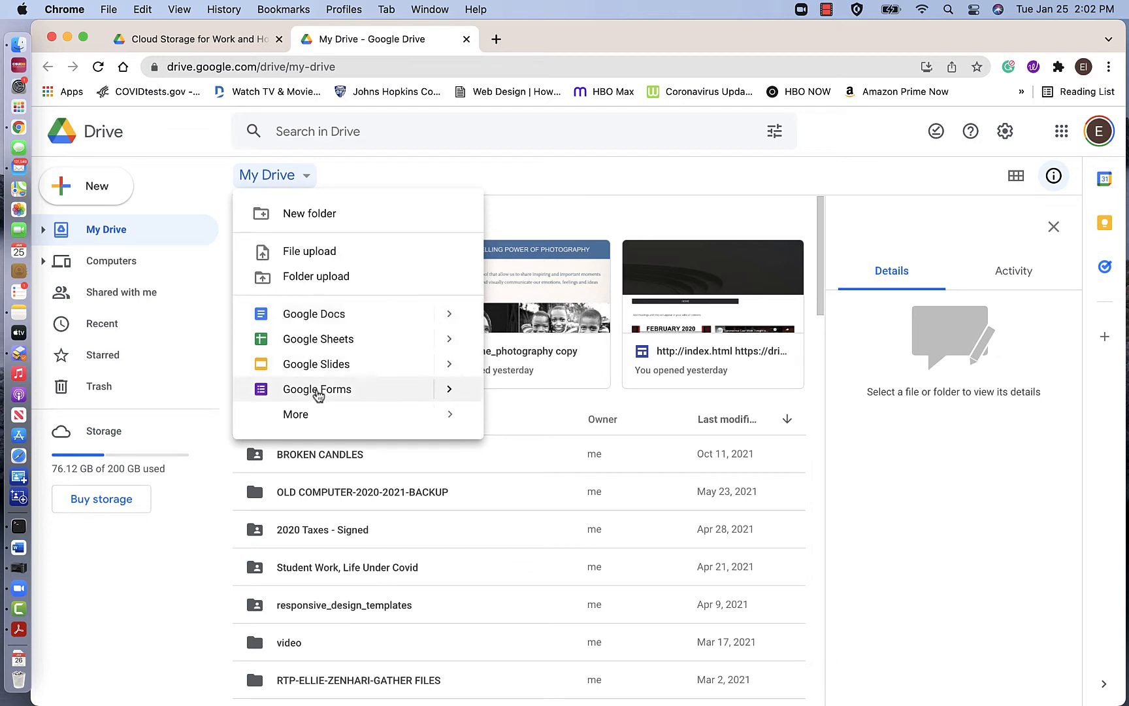
pyautogui.click(317, 389)
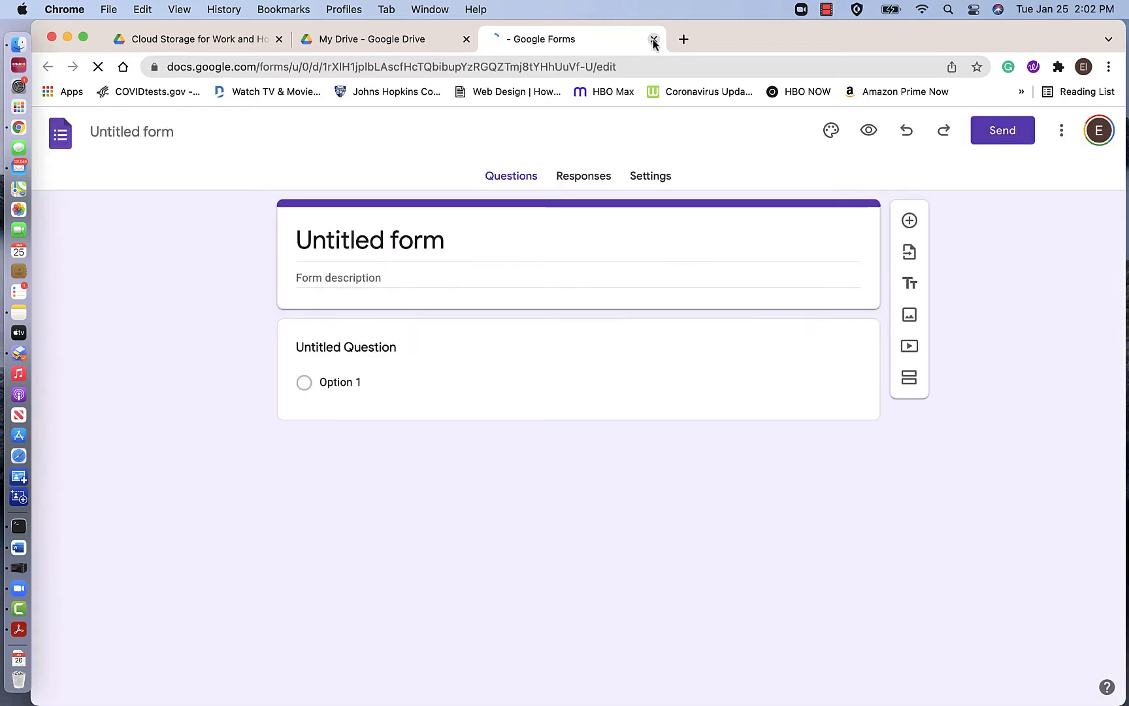
pyautogui.click(654, 39)
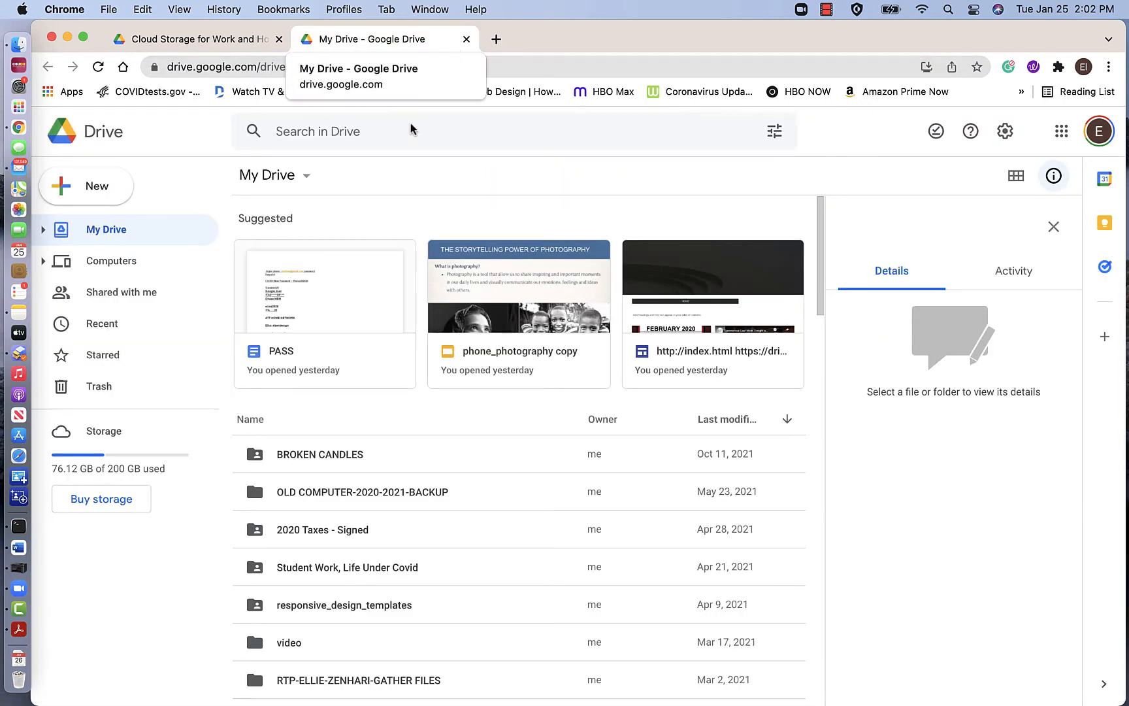
pyautogui.click(305, 178)
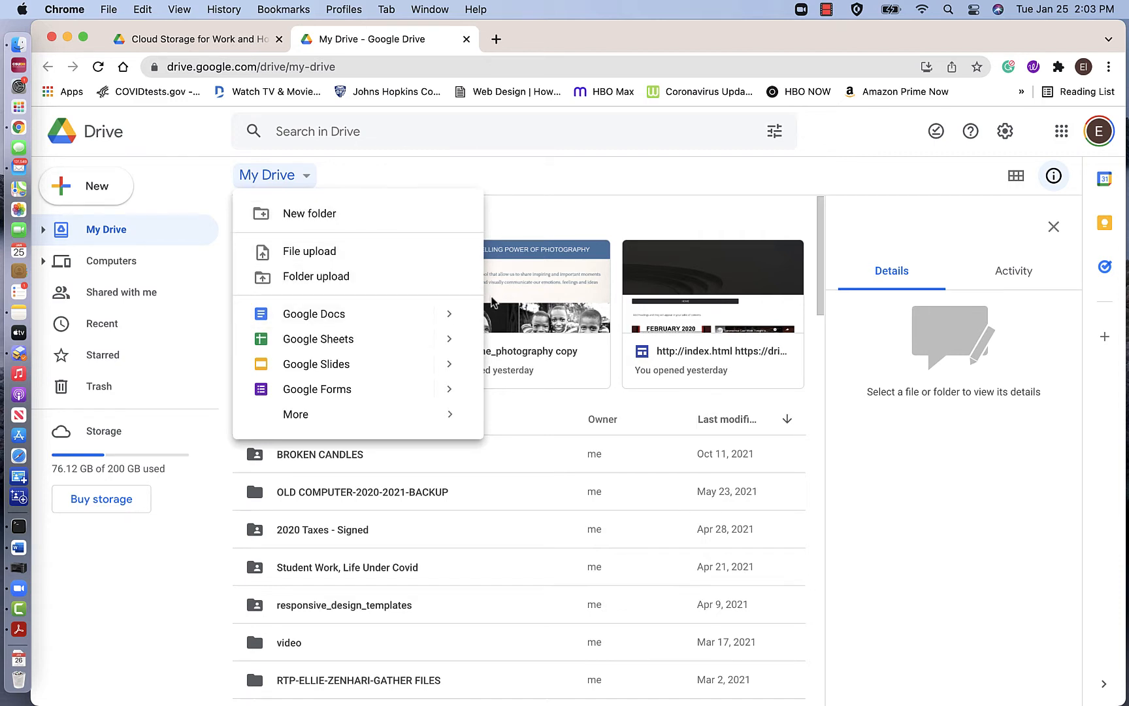
pyautogui.moveTo(301, 426)
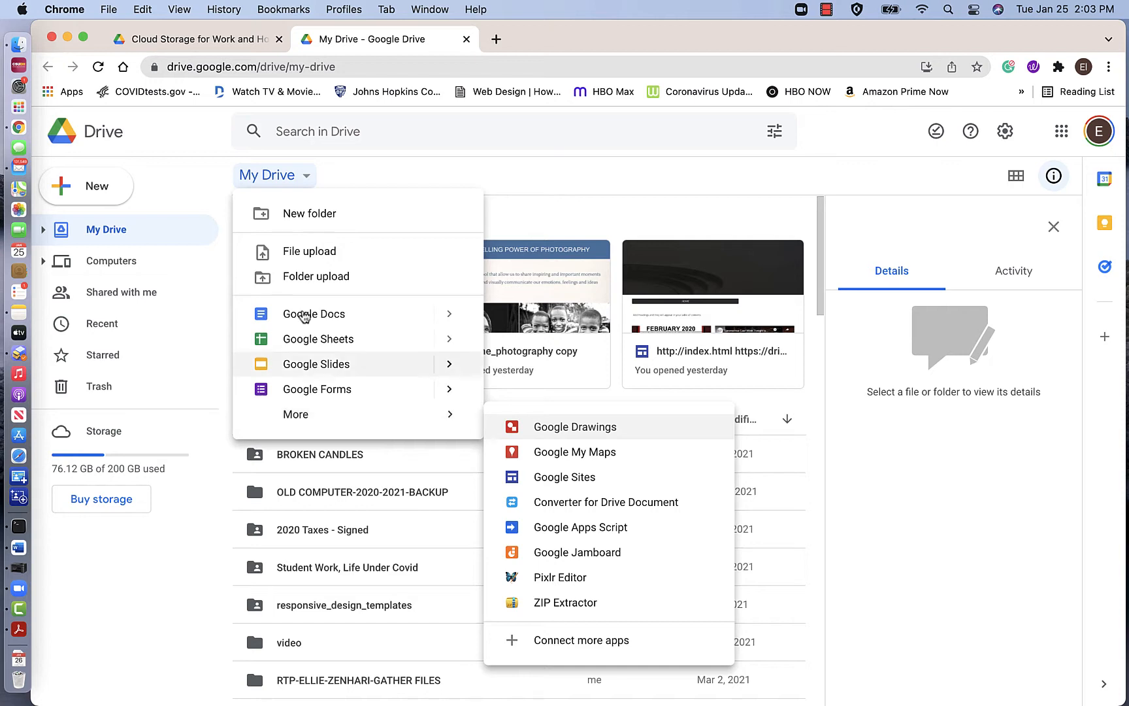
pyautogui.click(280, 175)
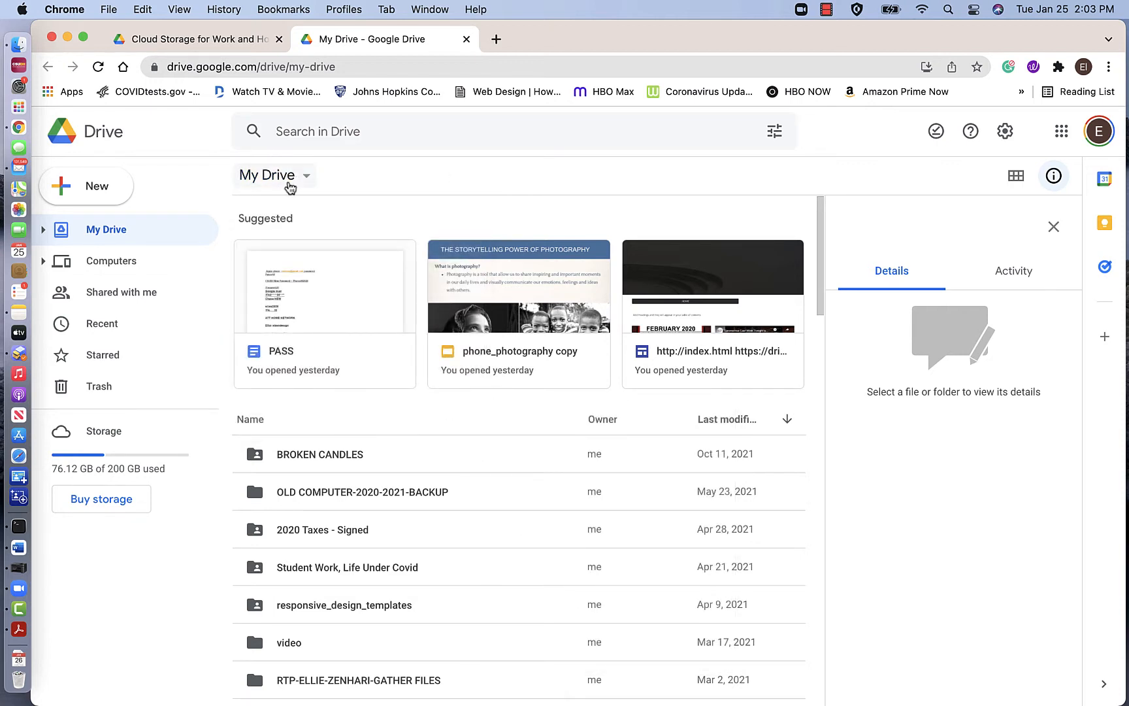
# Create a new blank Google Sites website in My Drive.
pyautogui.click(307, 179)
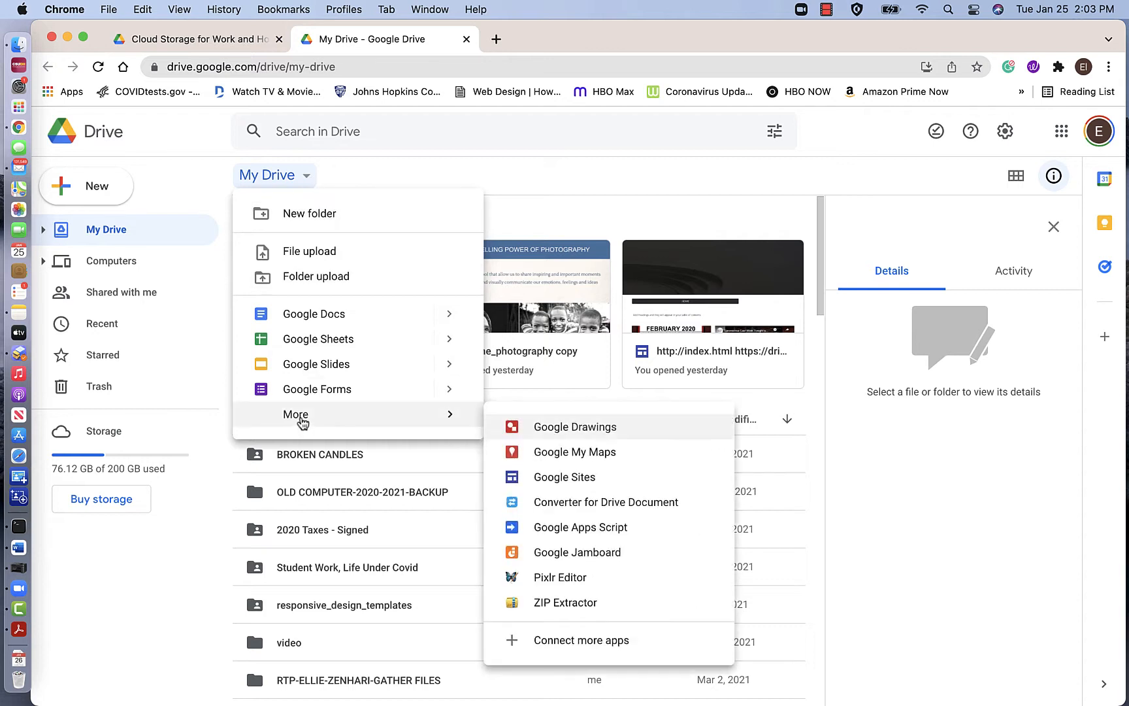
pyautogui.click(544, 480)
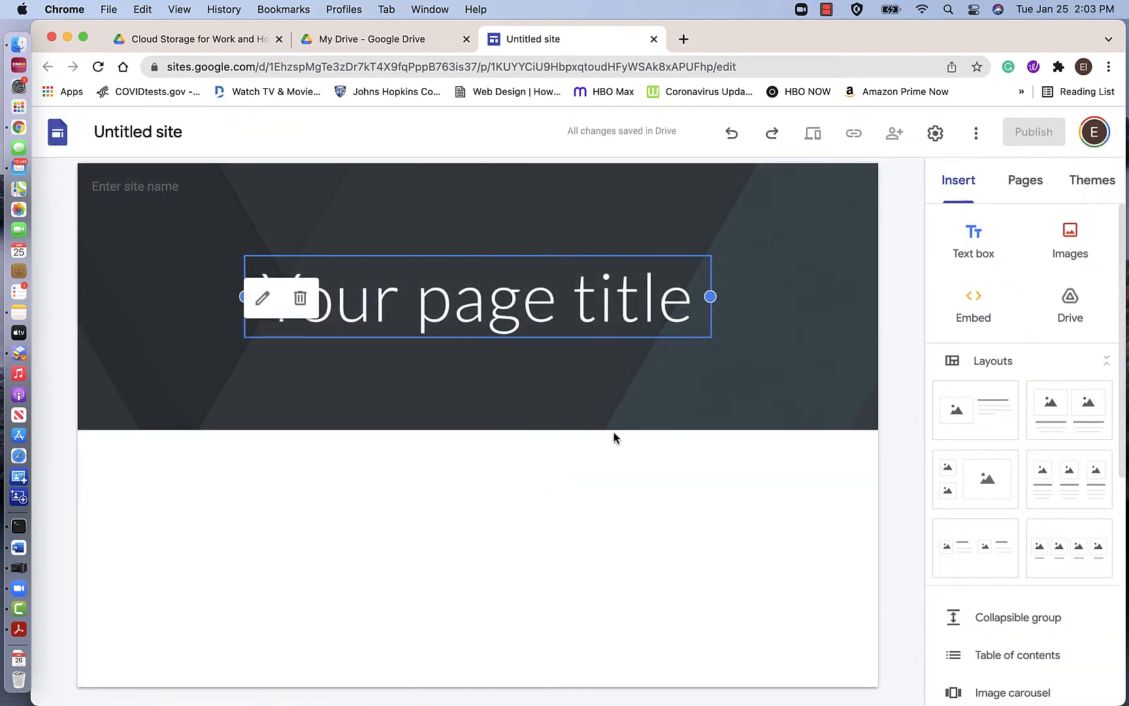
# Apply the Level theme created by Google to the untitled site.
pyautogui.click(1096, 185)
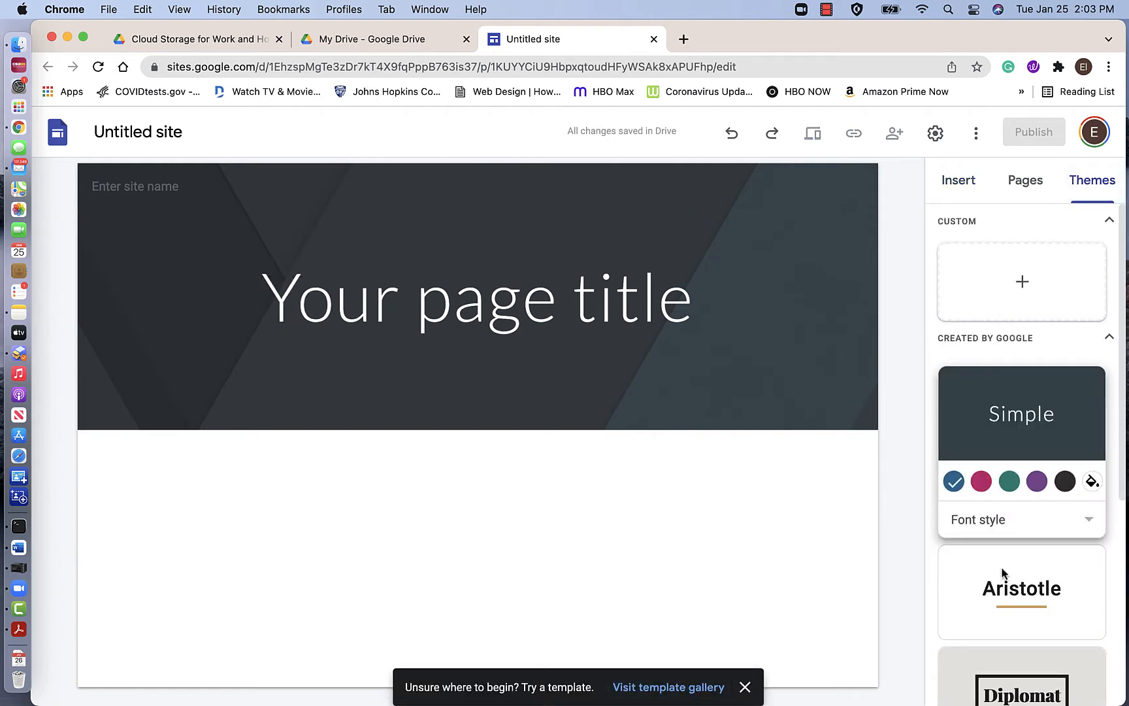
pyautogui.click(1009, 481)
pyautogui.scroll(-5, 1019, 527)
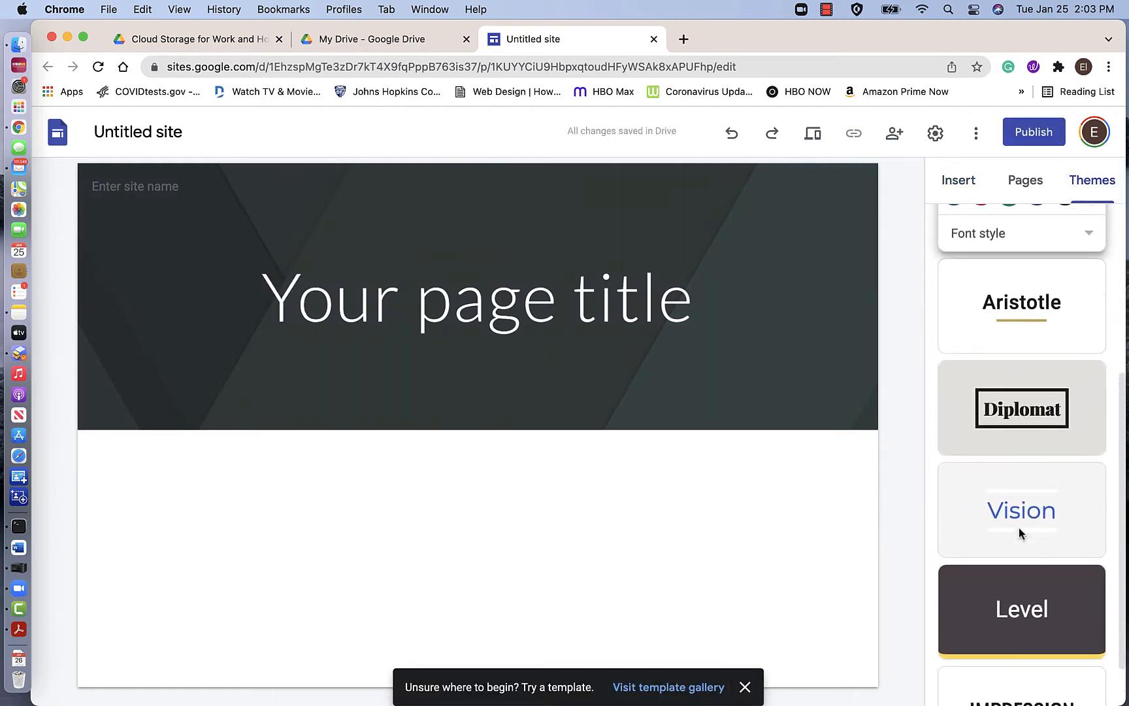
pyautogui.scroll(3, 1019, 527)
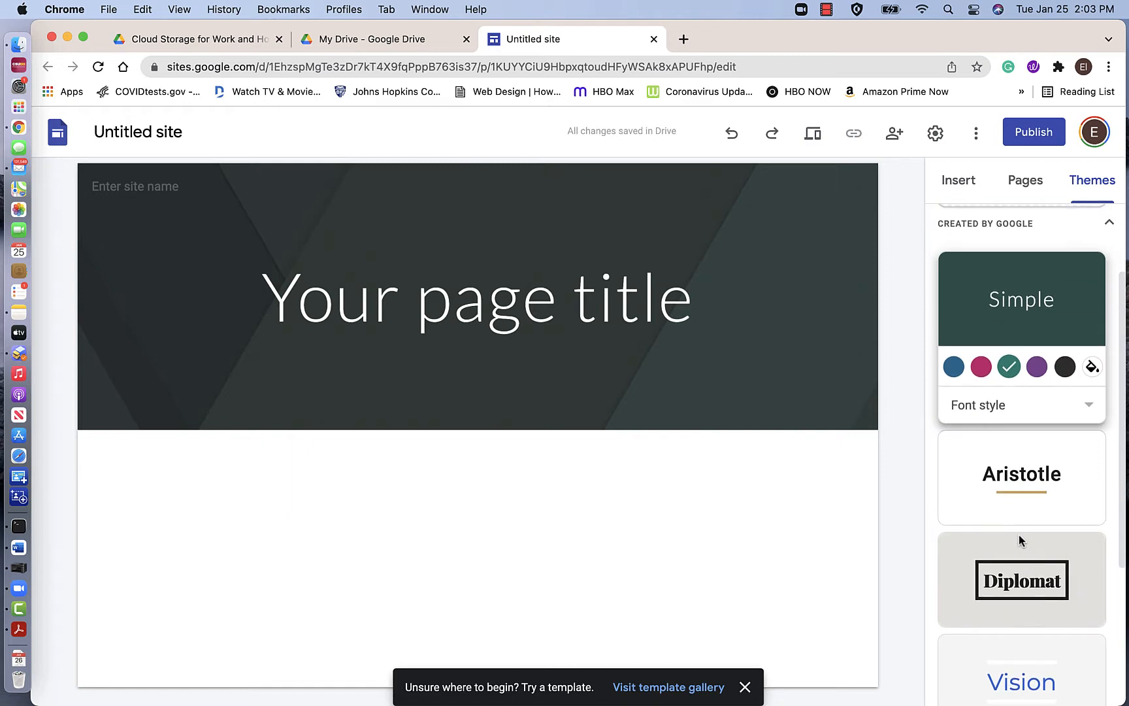
pyautogui.scroll(-3, 1018, 540)
pyautogui.click(1006, 561)
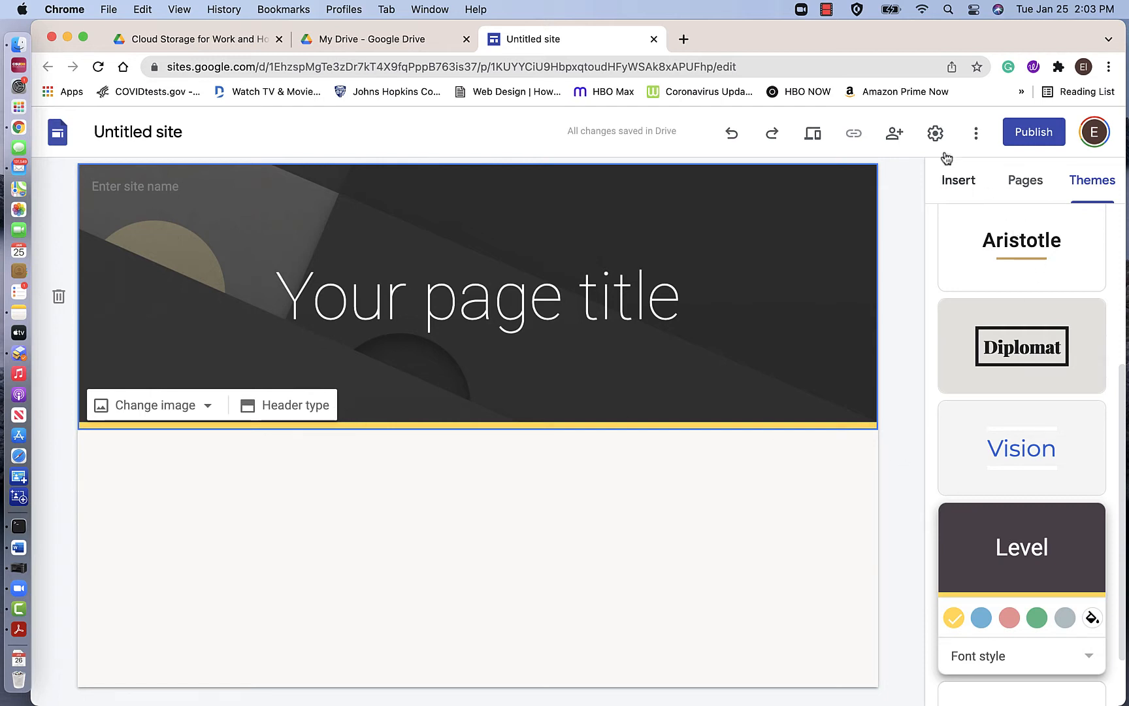
# Examine the site's navigation and brand image settings, along with the additional options such as version history and making a copy.
pyautogui.click(935, 133)
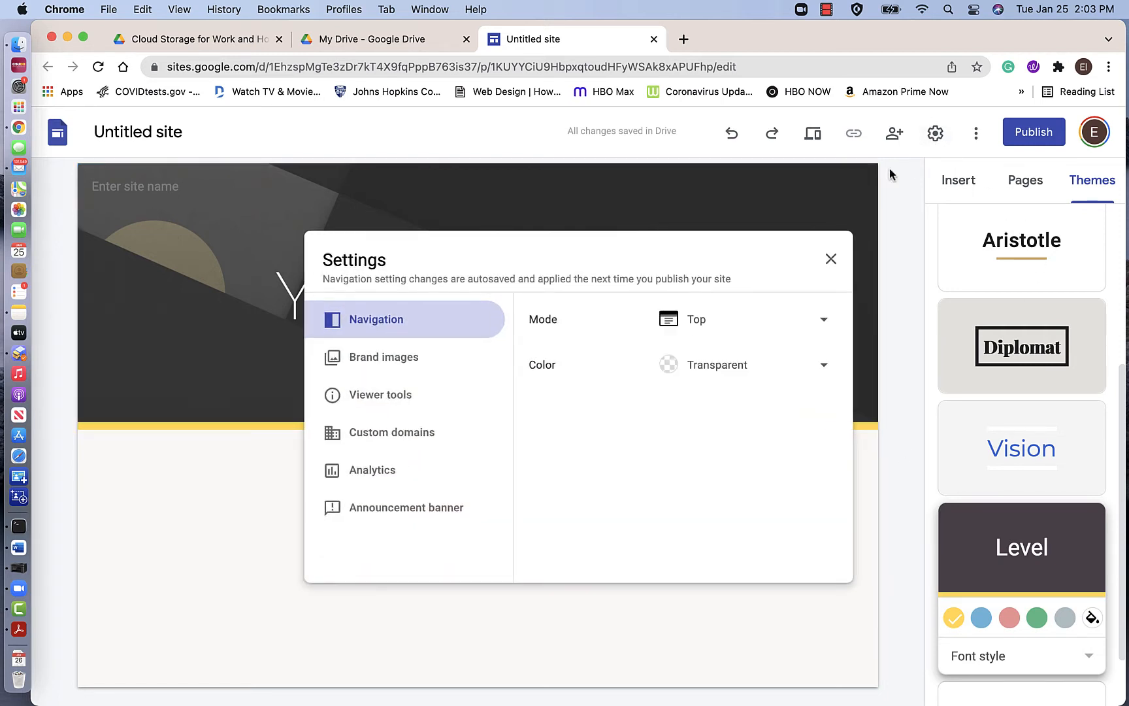
pyautogui.click(368, 365)
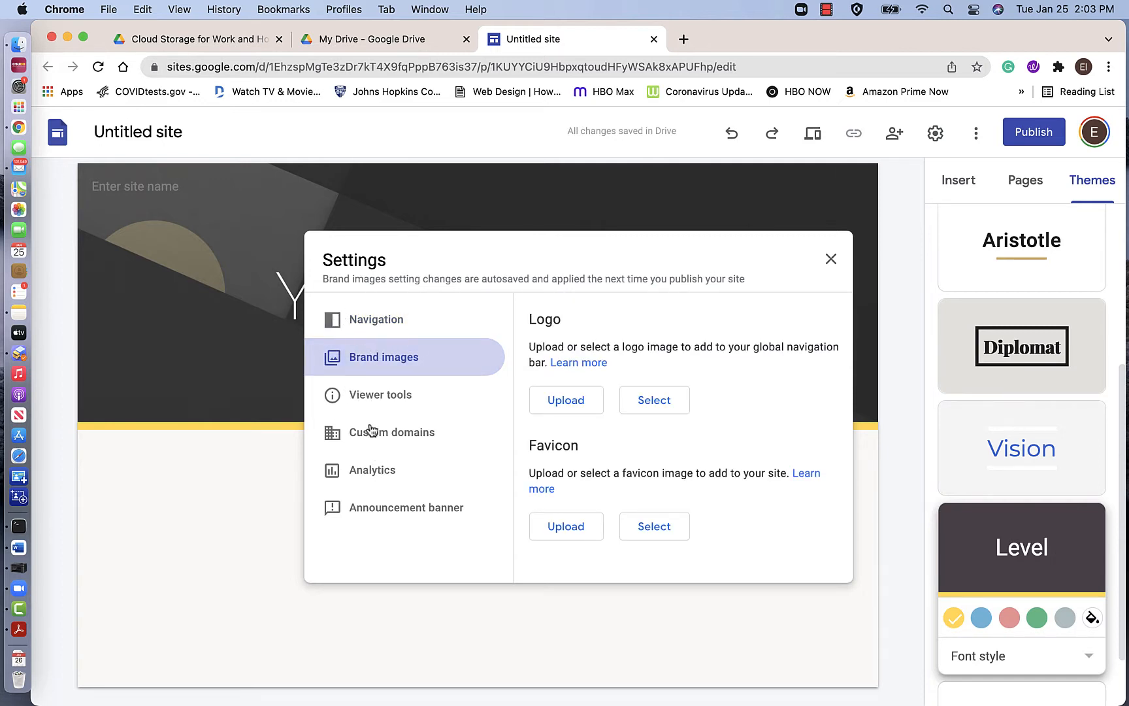
pyautogui.click(361, 327)
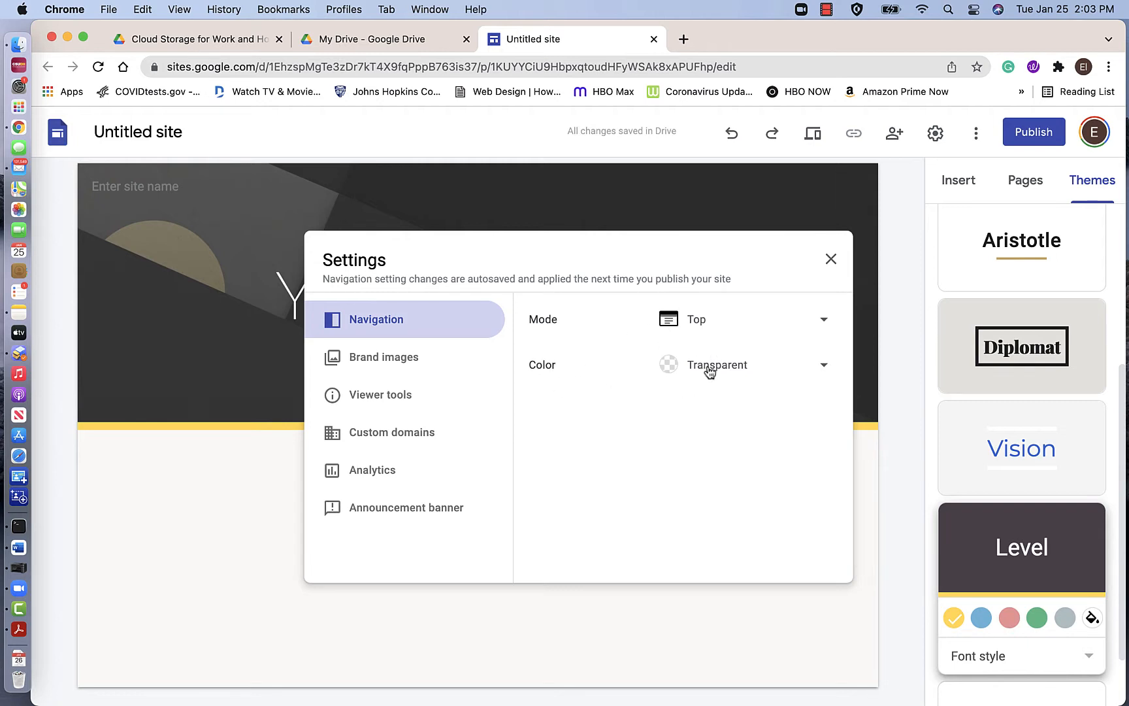
pyautogui.click(825, 322)
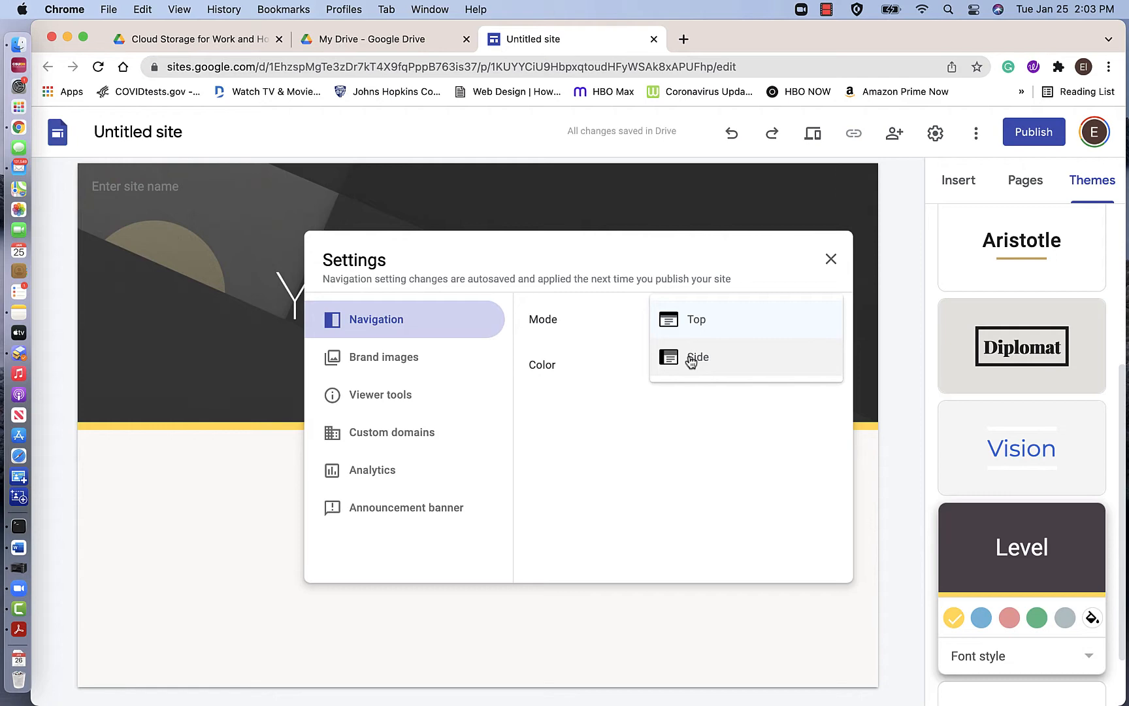
pyautogui.click(691, 320)
pyautogui.click(128, 578)
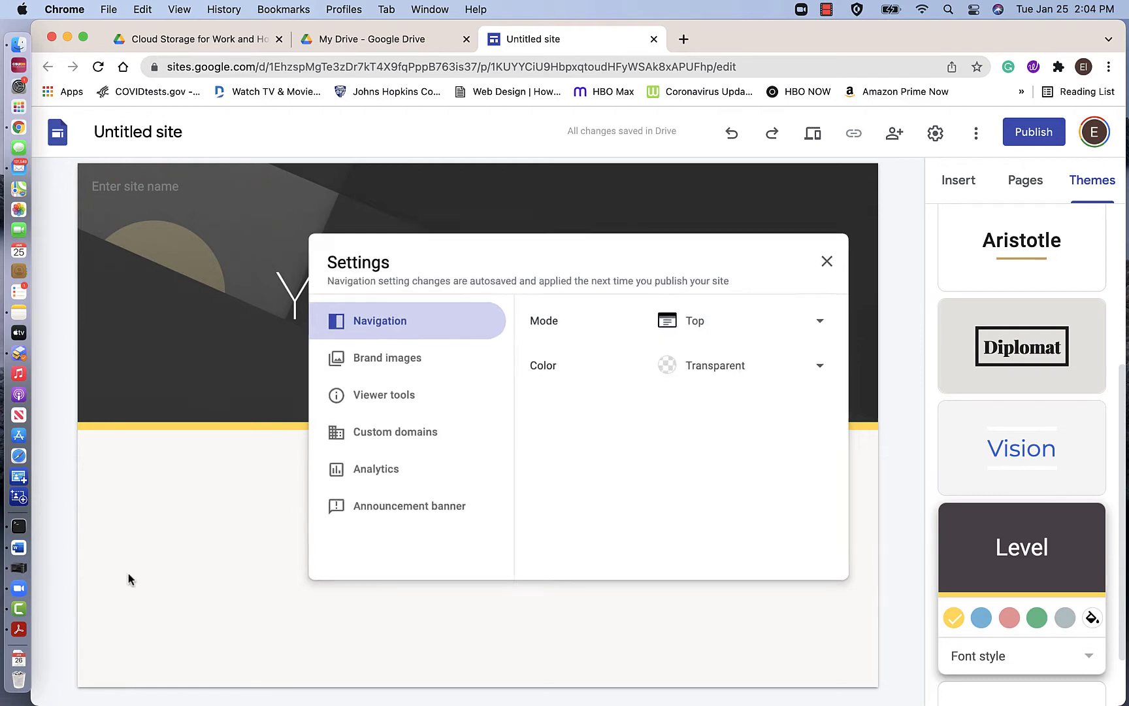
pyautogui.click(939, 134)
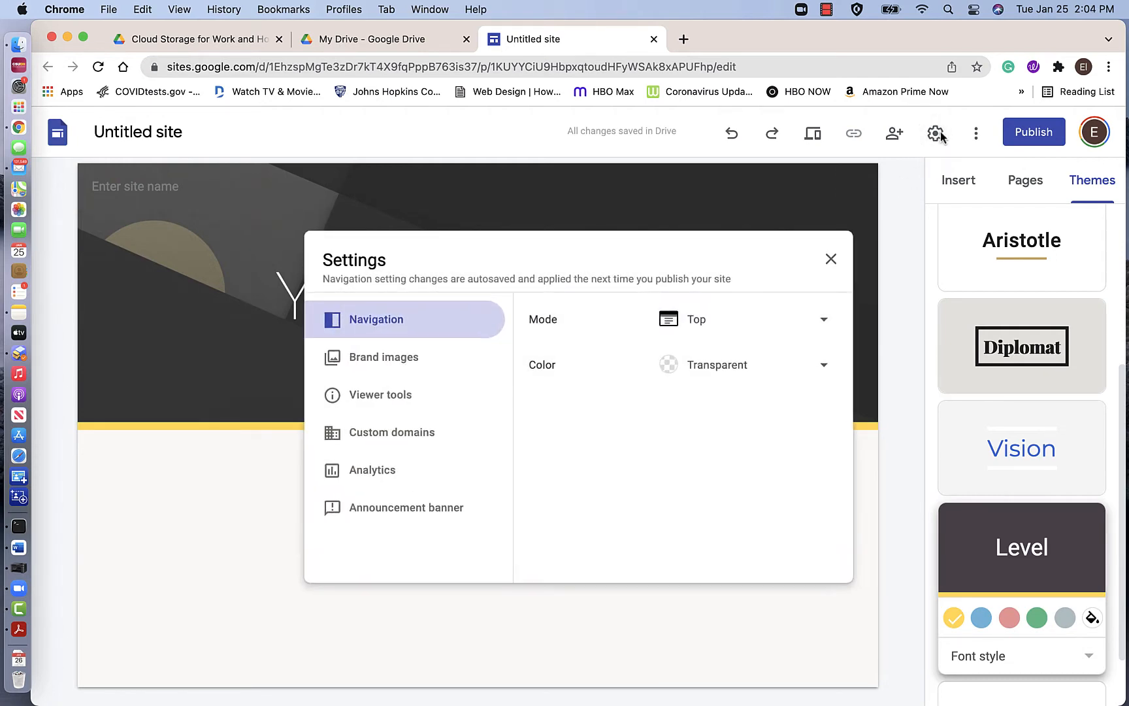
pyautogui.click(940, 134)
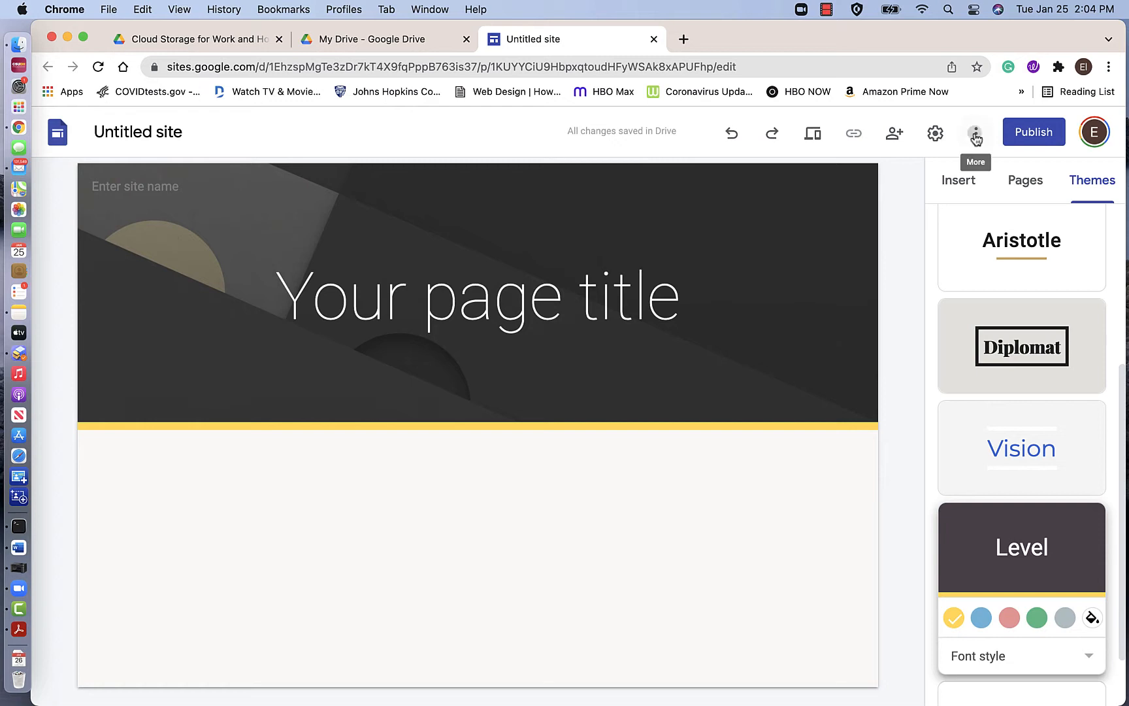
pyautogui.click(976, 136)
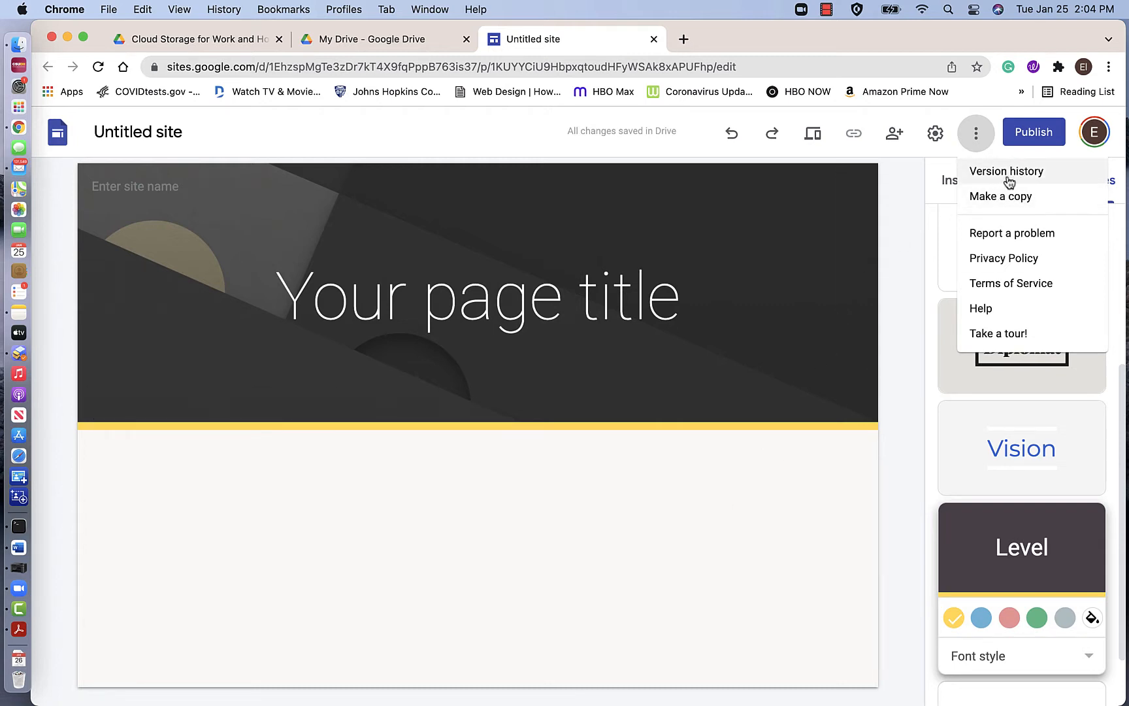
pyautogui.click(897, 504)
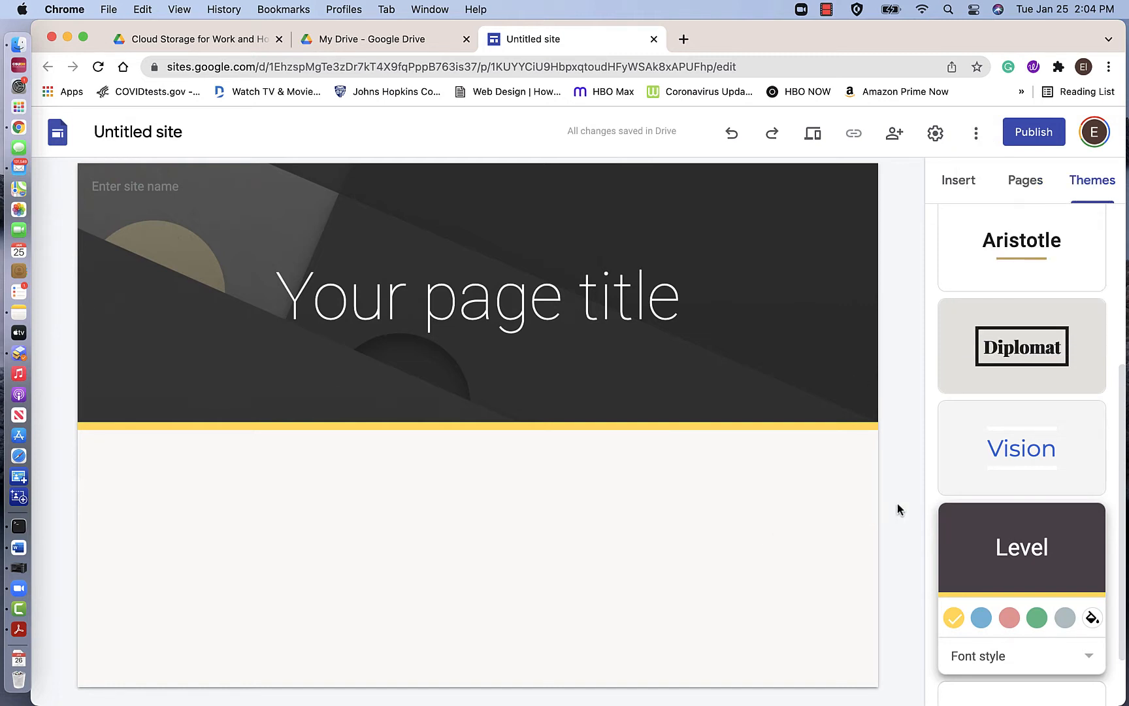
# Rename the untitled site document as ezendesign.
pyautogui.click(147, 134)
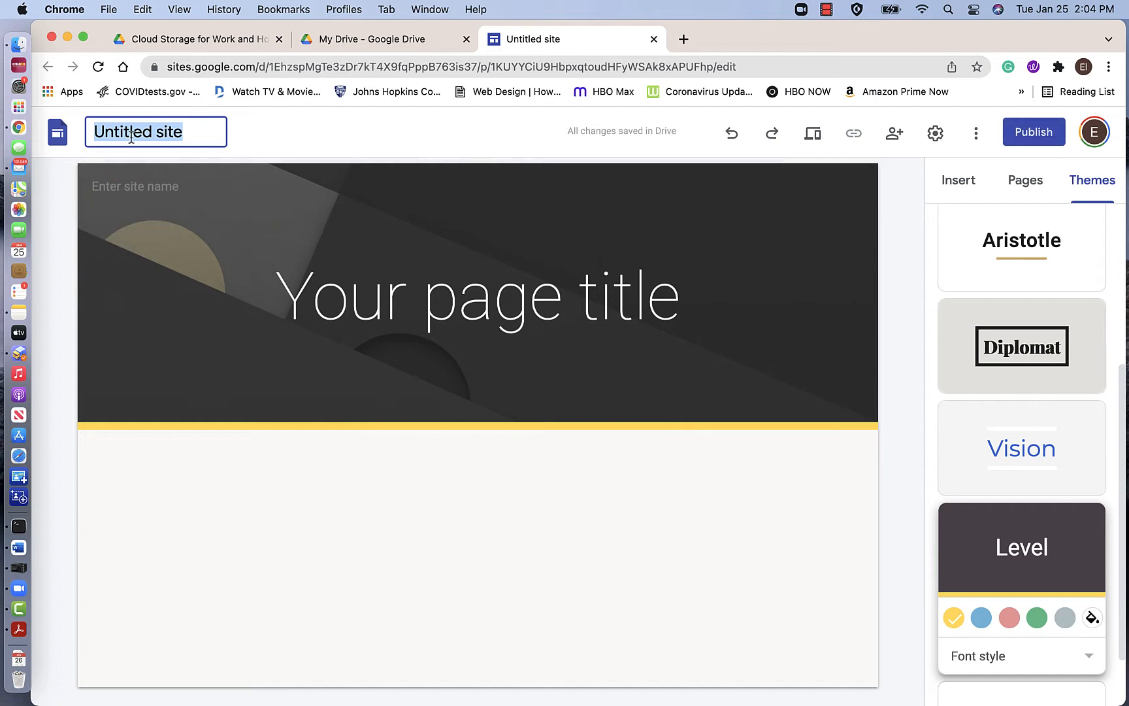
pyautogui.click(189, 134)
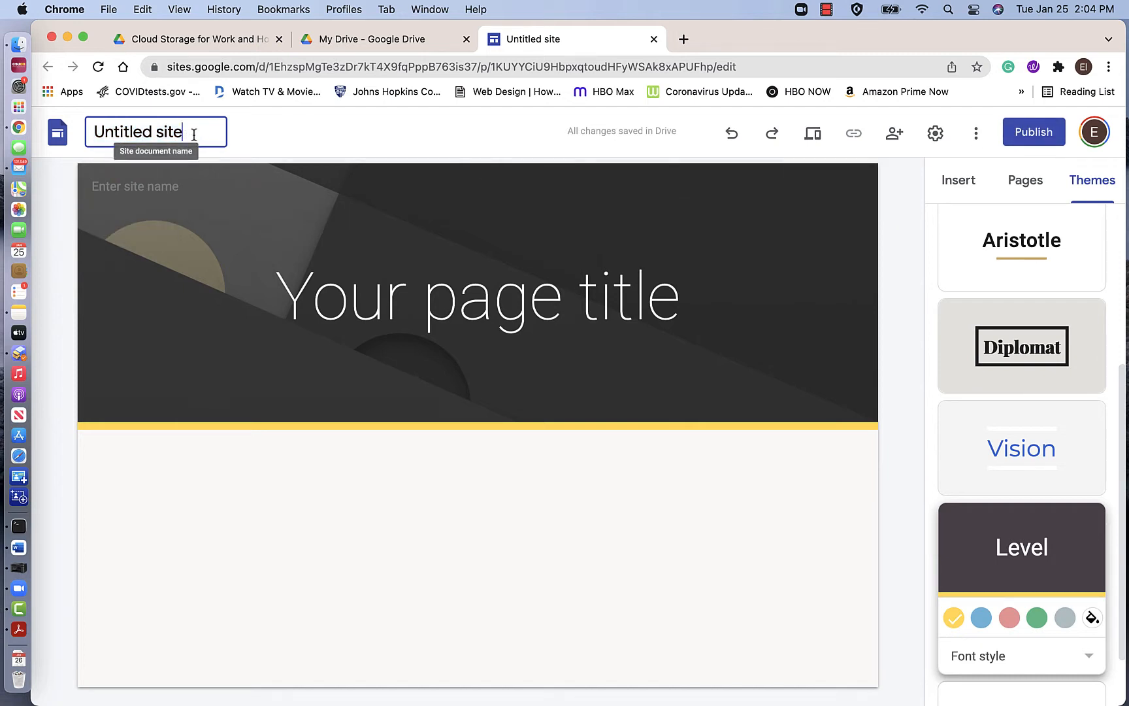
pyautogui.moveTo(197, 131); pyautogui.dragTo(94, 131)
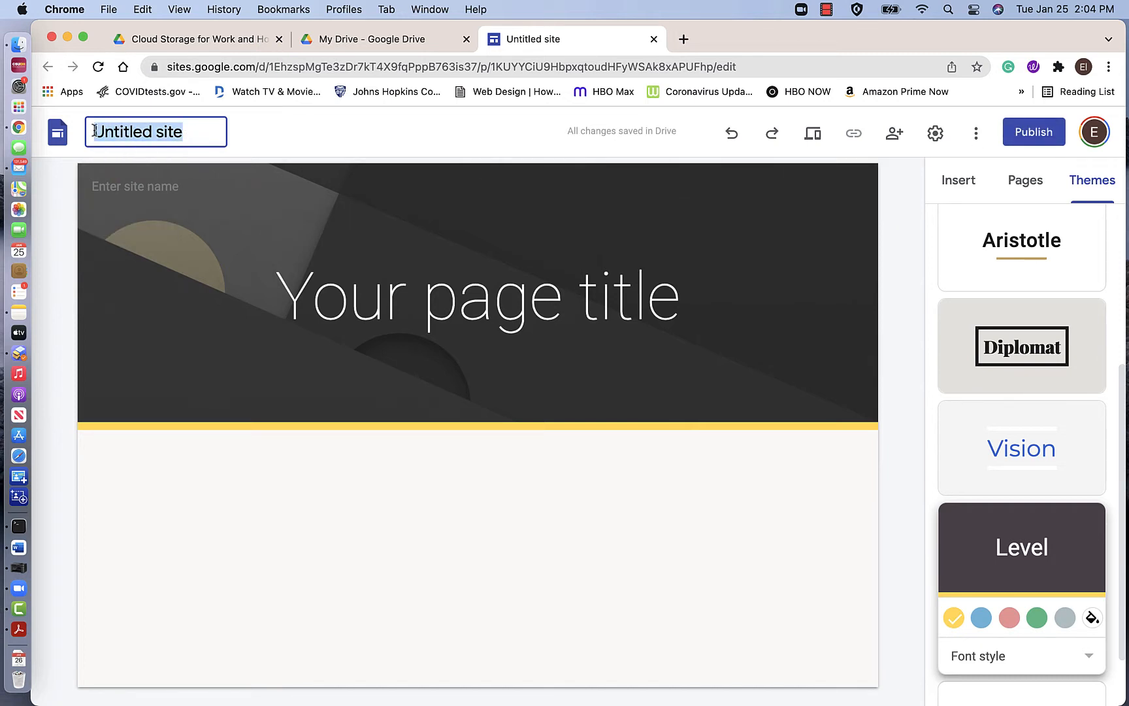
pyautogui.write('ezendesign')
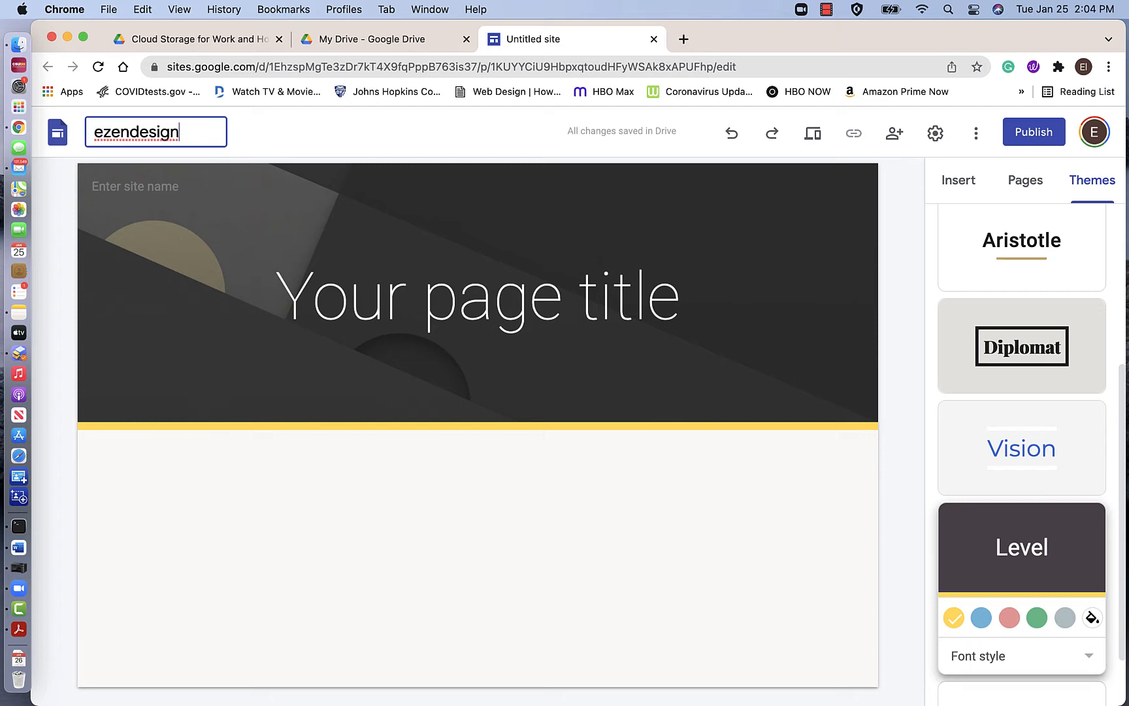
pyautogui.click(406, 135)
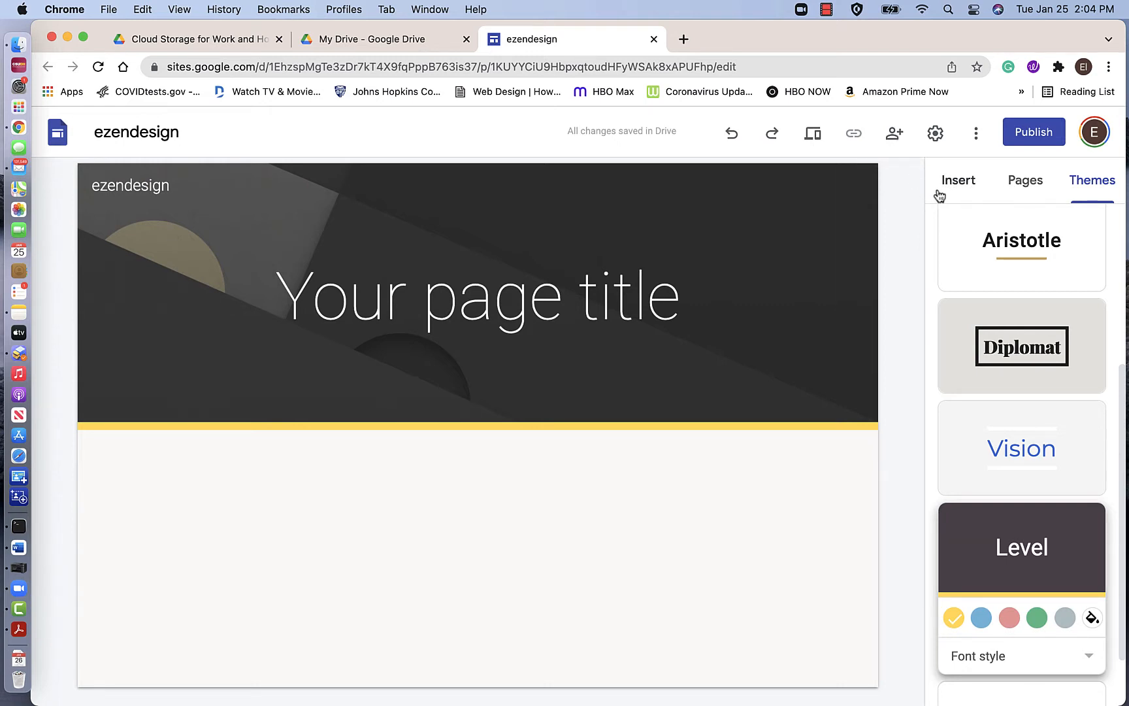
# Look over the site's page list and insertable elements, and start inserting an image carousel on the home page.
pyautogui.click(1025, 187)
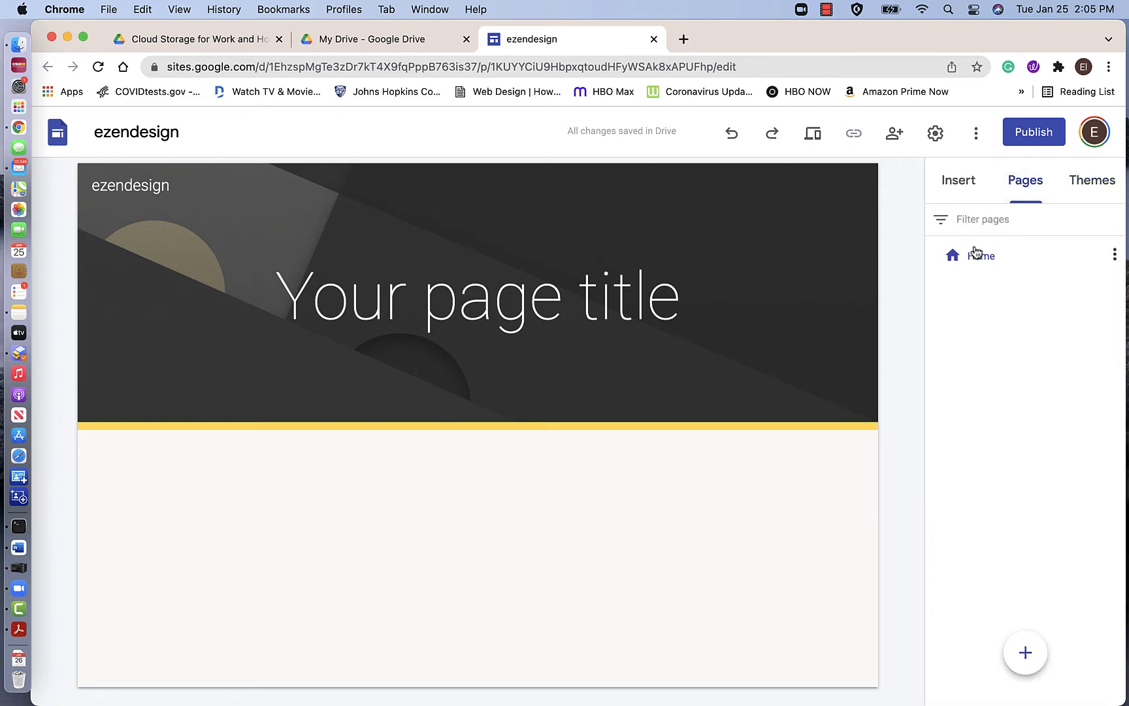
pyautogui.click(956, 186)
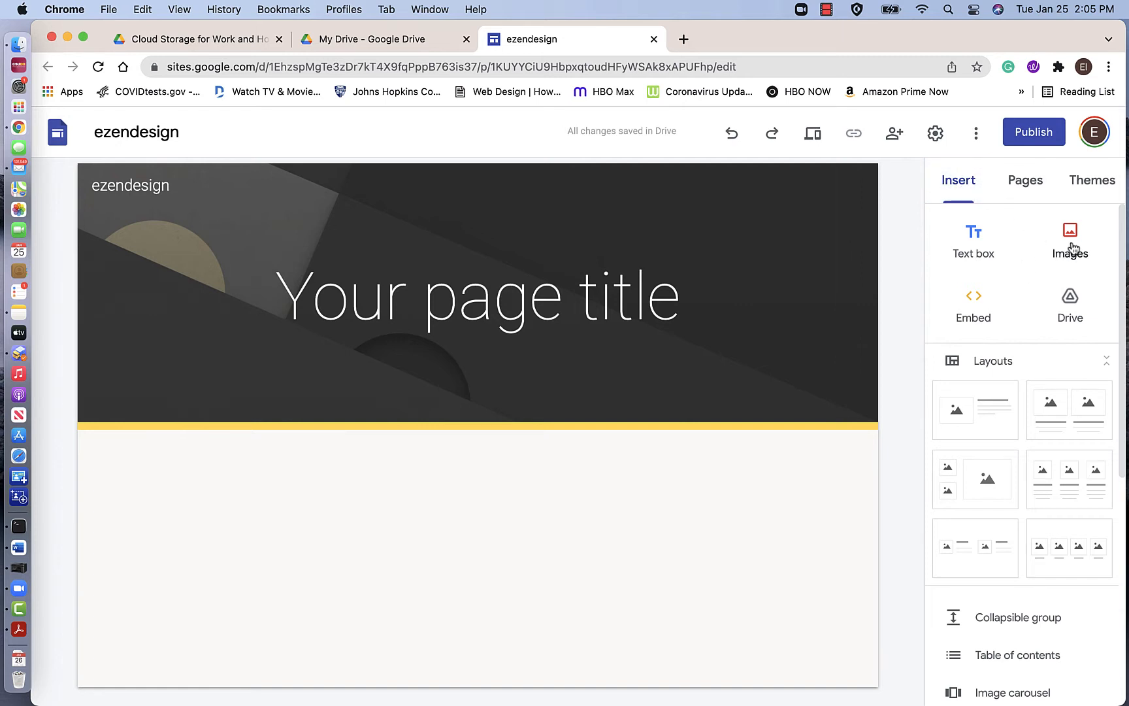
pyautogui.scroll(-1, 1026, 320)
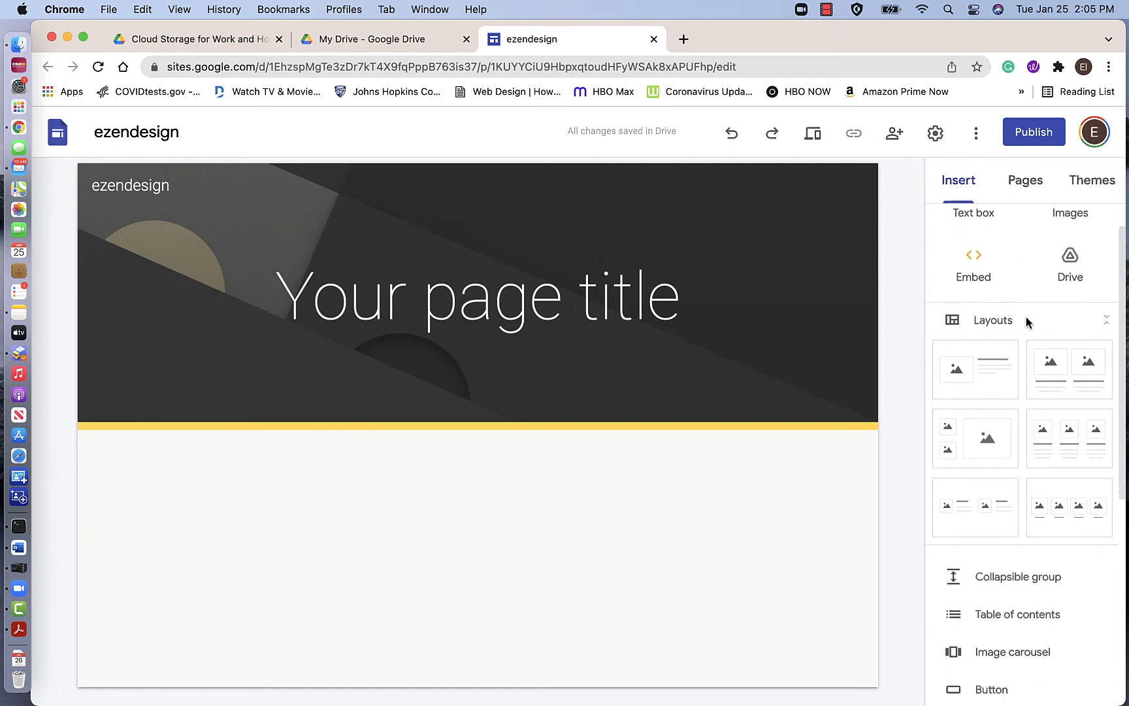
pyautogui.scroll(-4, 1027, 320)
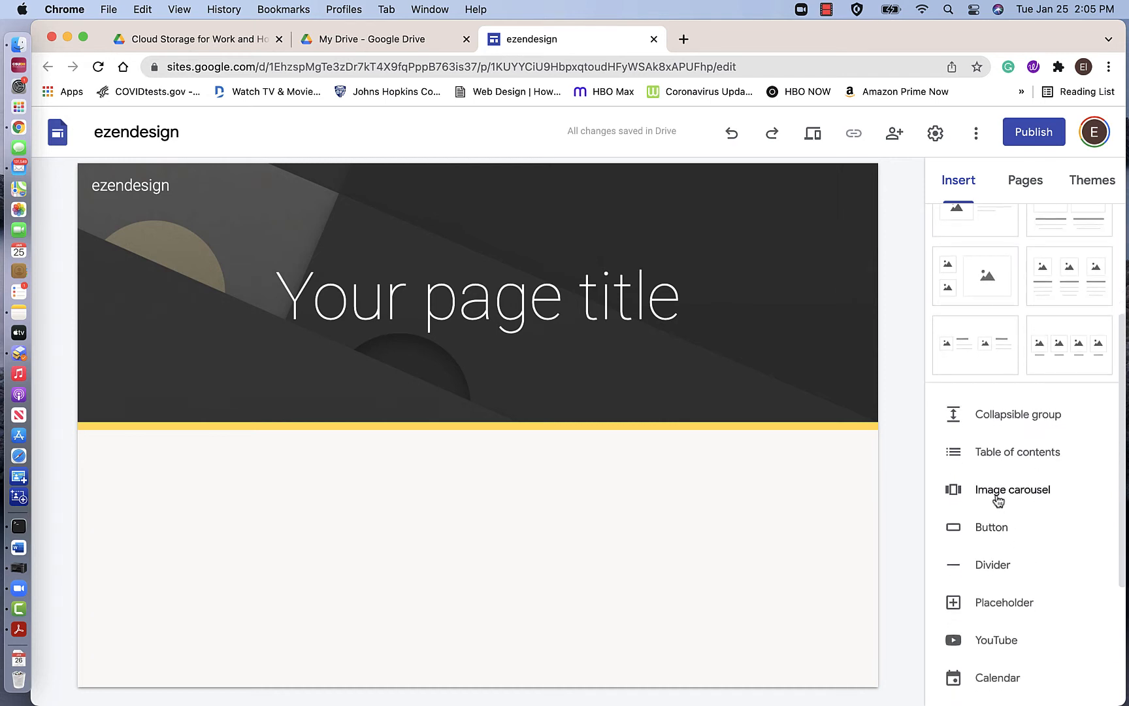
pyautogui.click(998, 498)
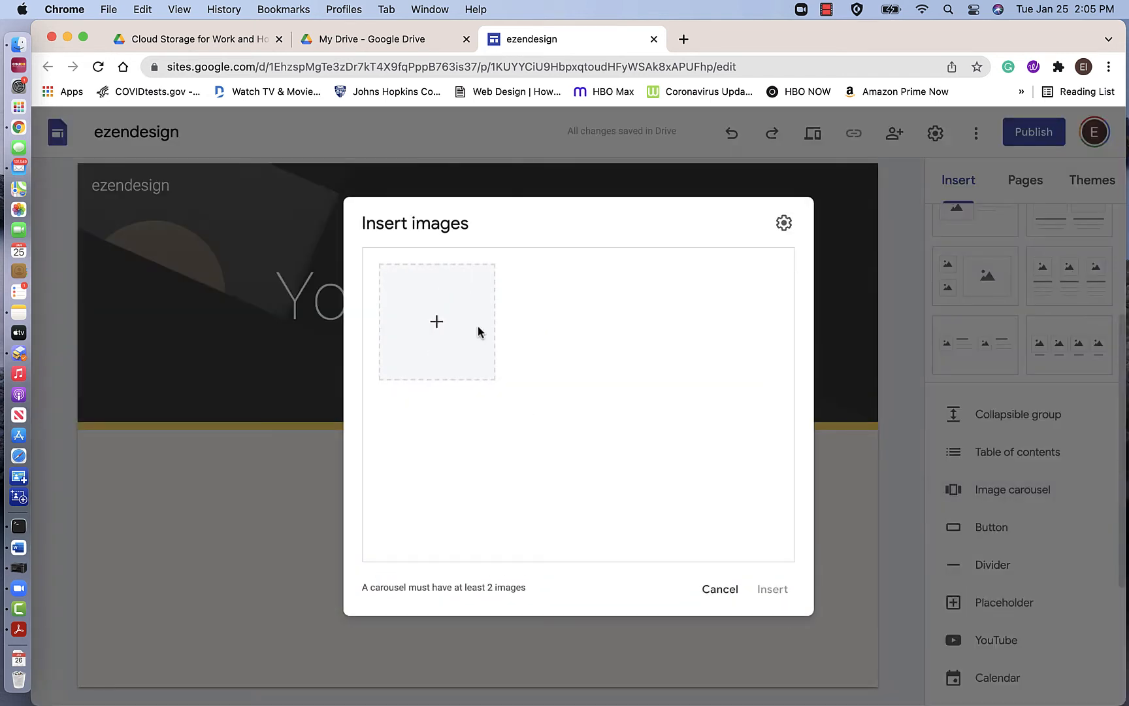
pyautogui.click(437, 323)
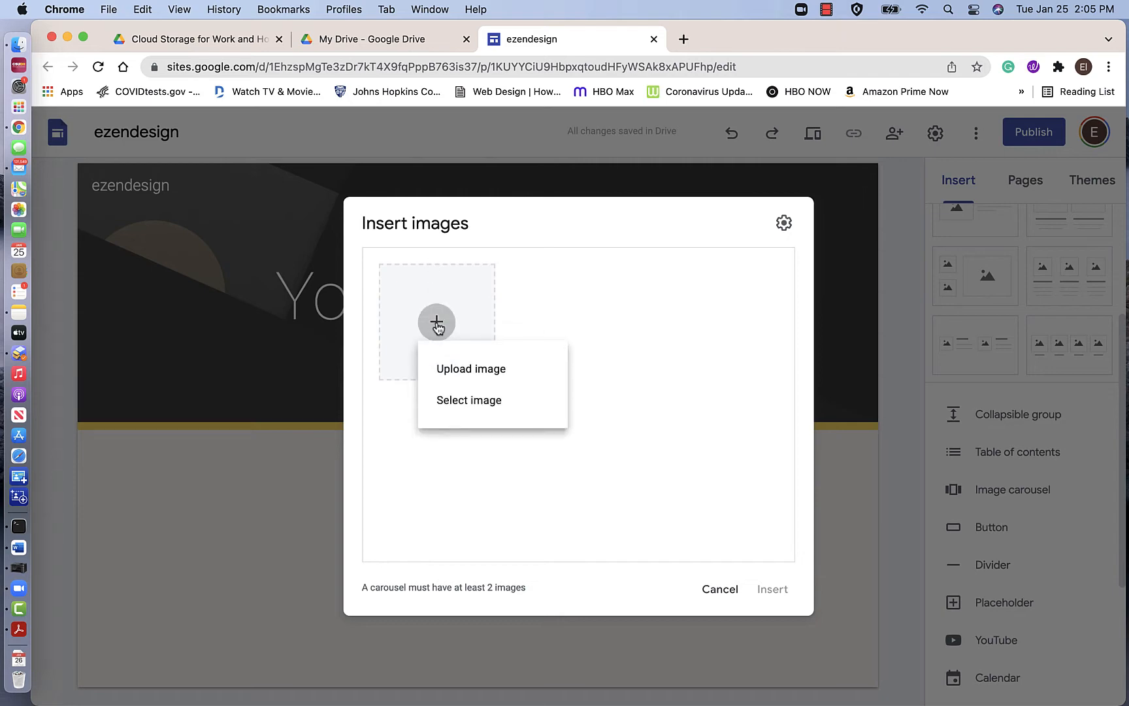
pyautogui.click(445, 368)
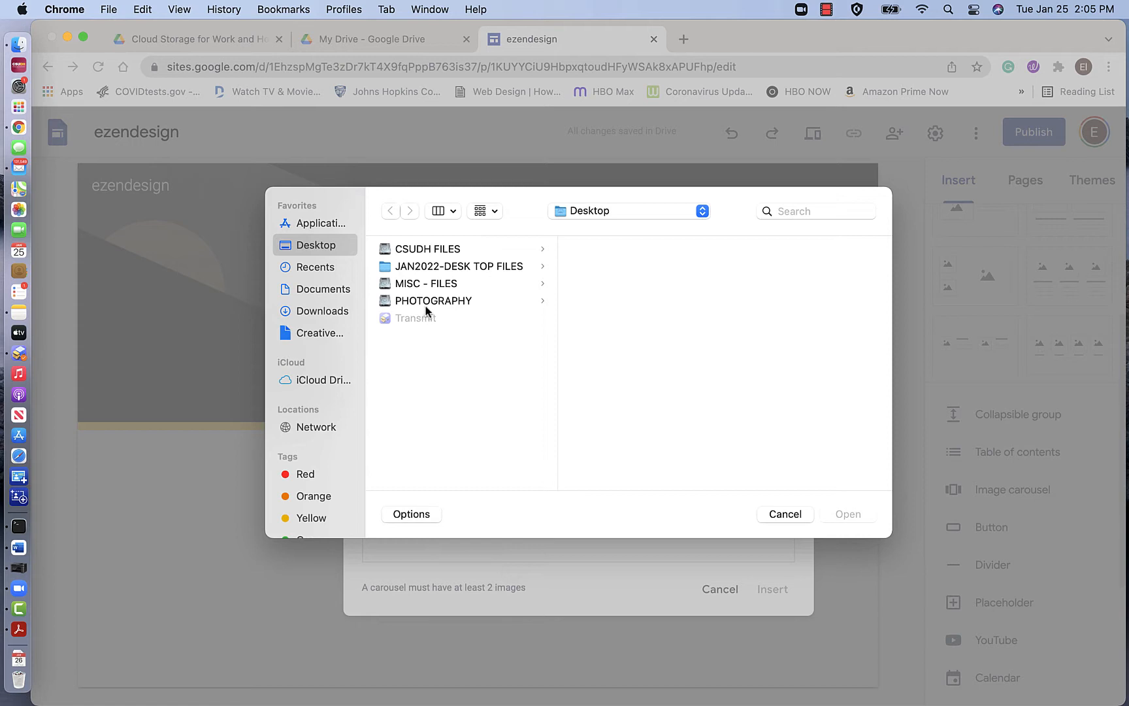
pyautogui.click(425, 302)
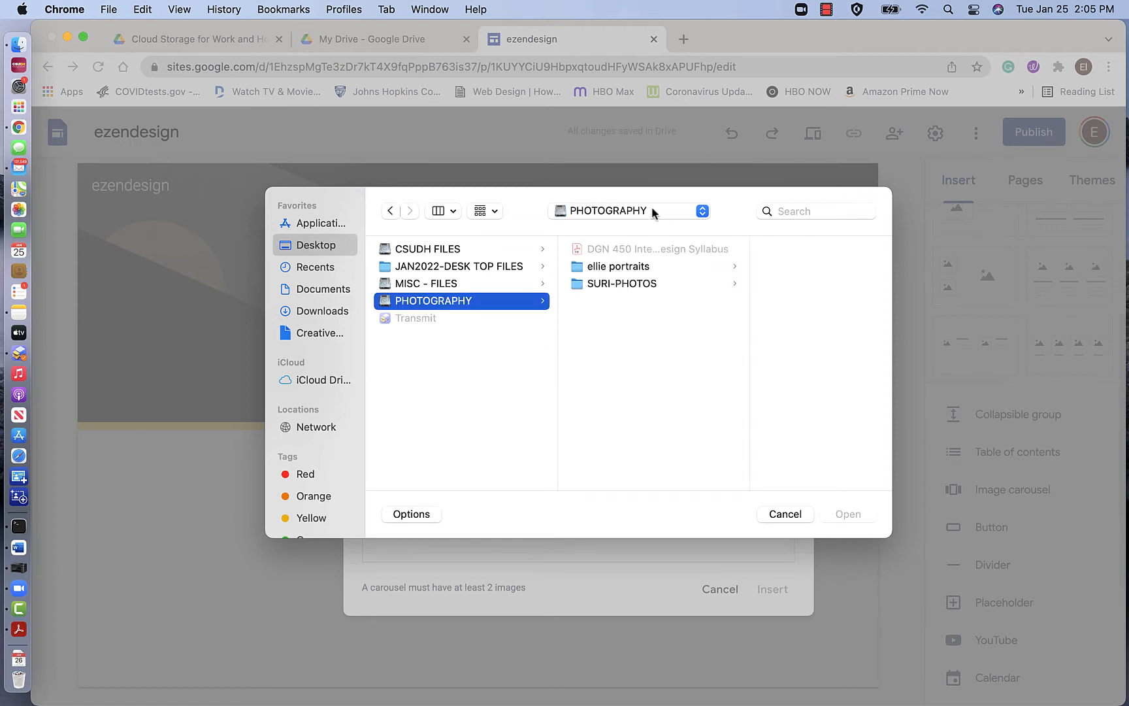
pyautogui.click(390, 211)
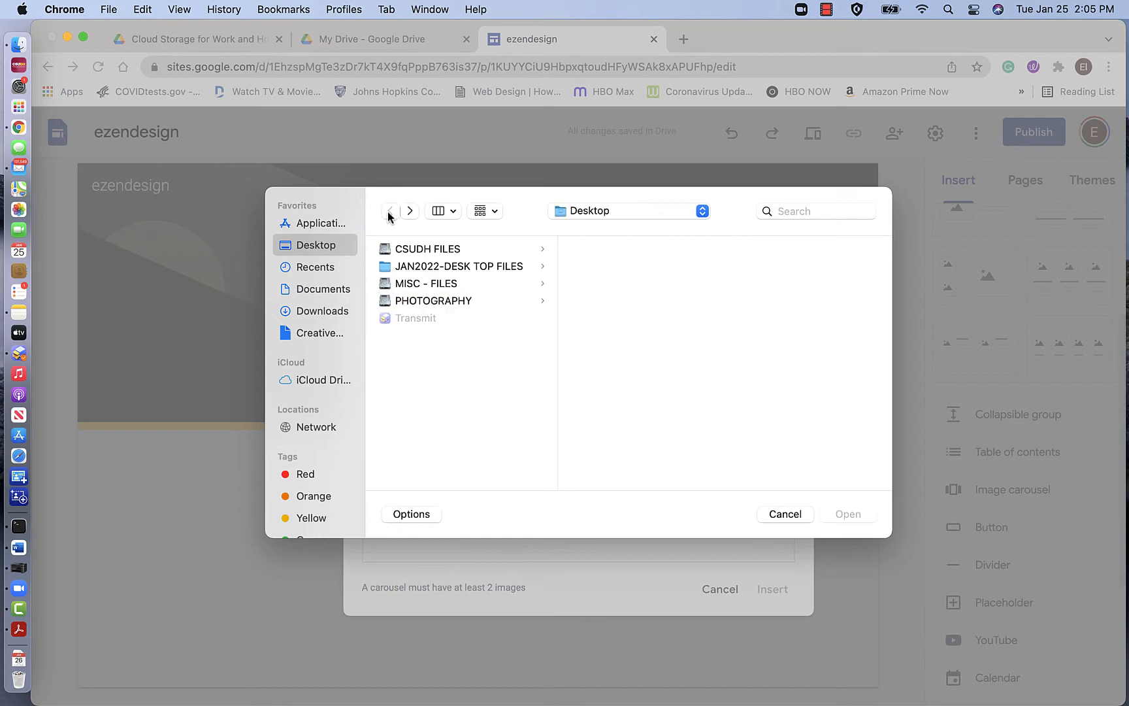
pyautogui.click(793, 514)
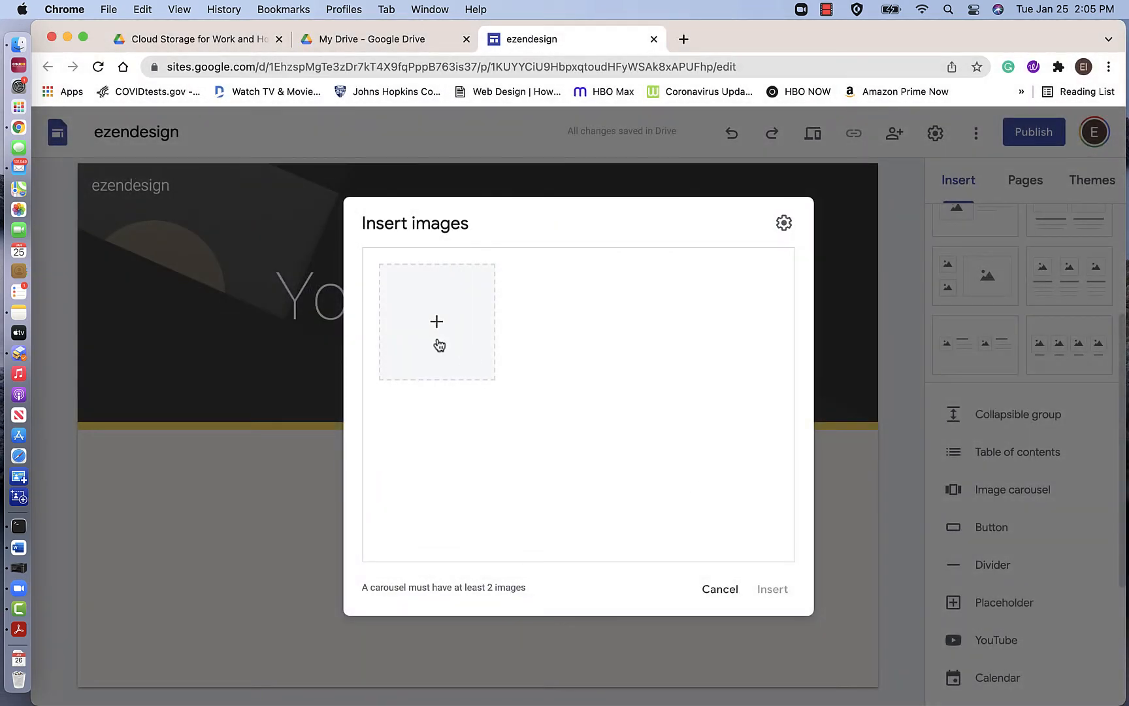
# Choose to select existing images for the carousel and search Google Images for flowers.
pyautogui.click(441, 327)
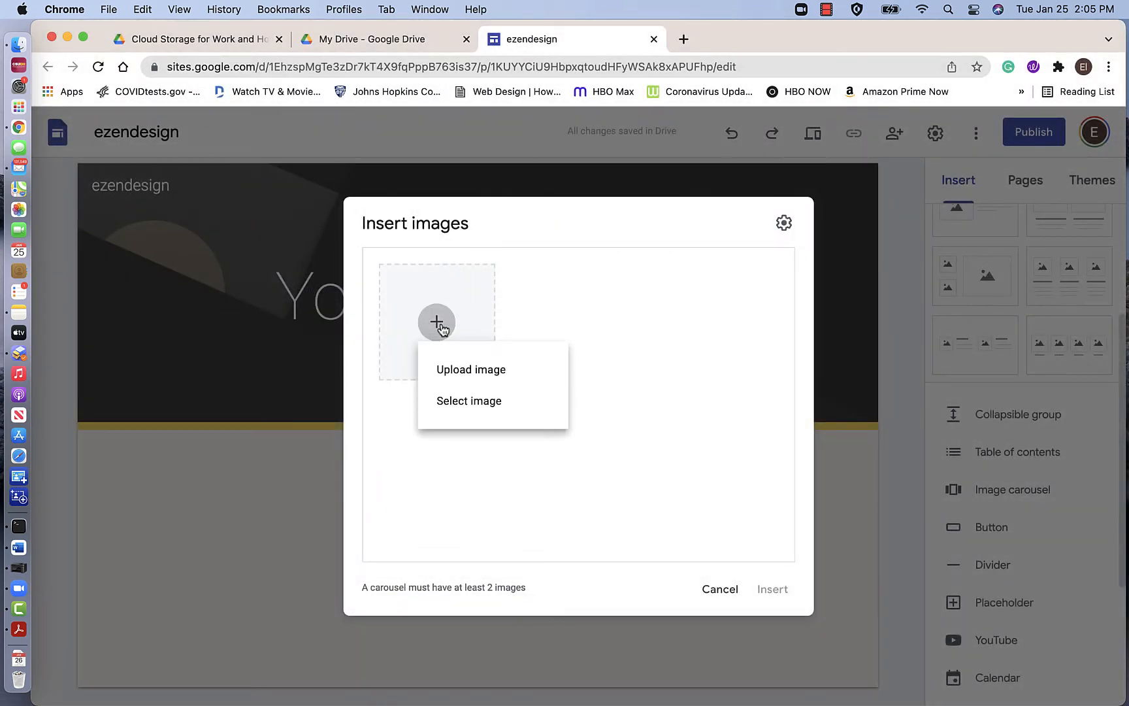
pyautogui.click(465, 403)
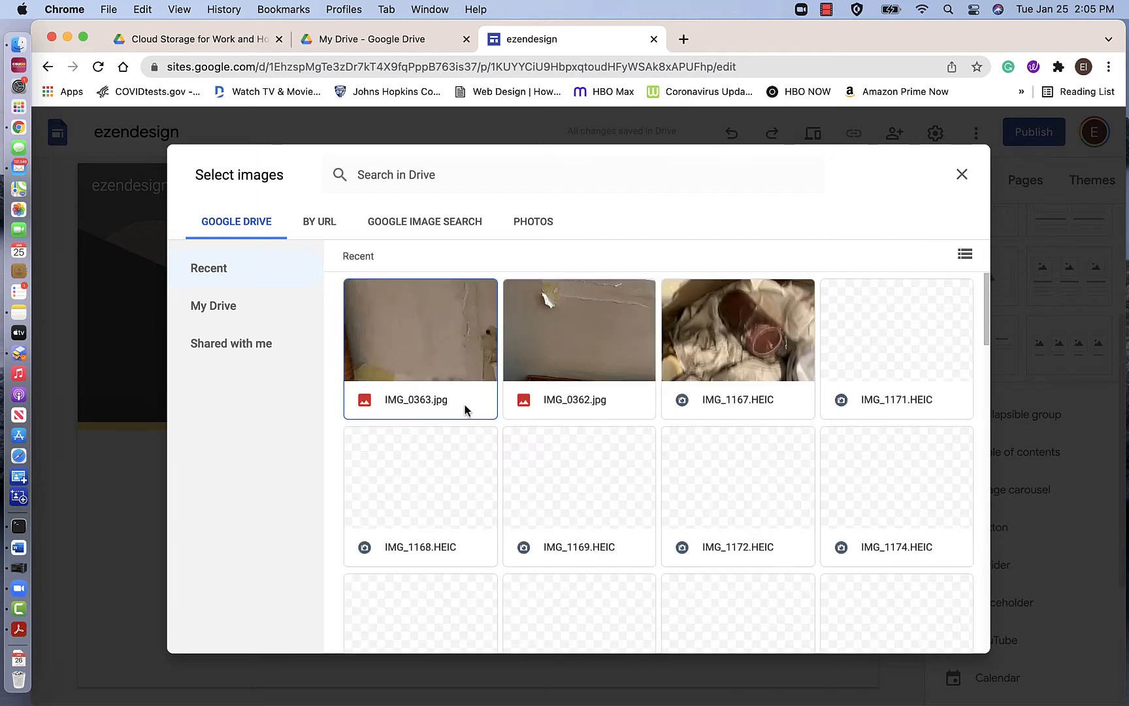
pyautogui.click(389, 225)
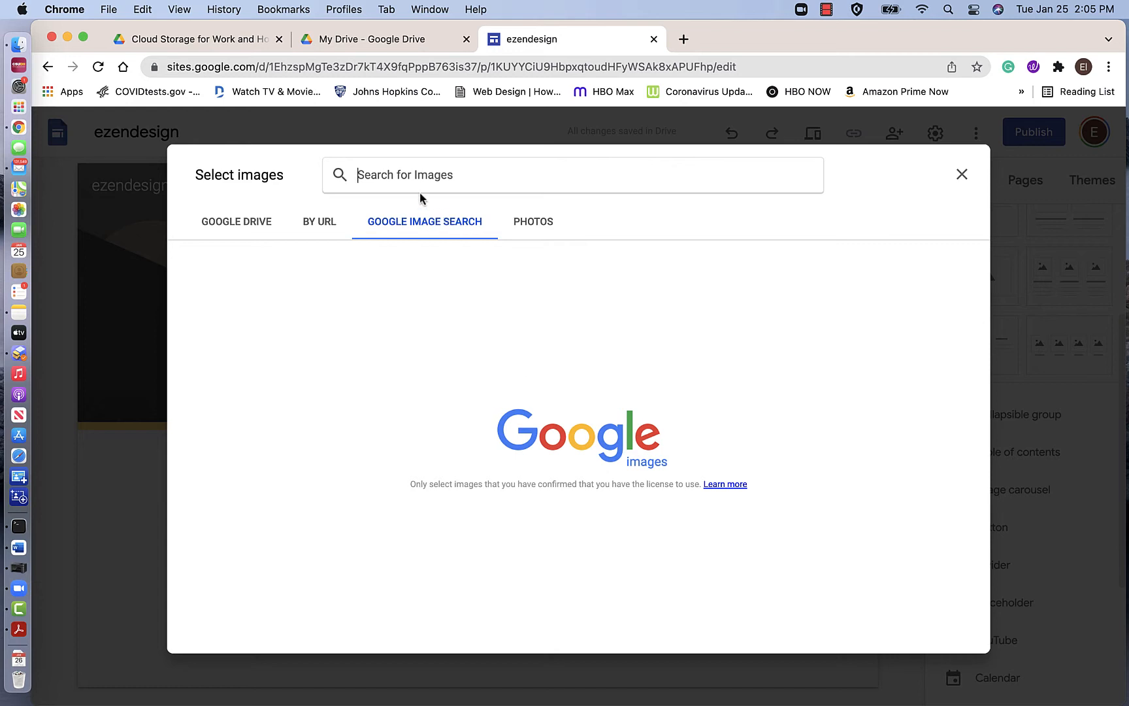
pyautogui.write('flowers')
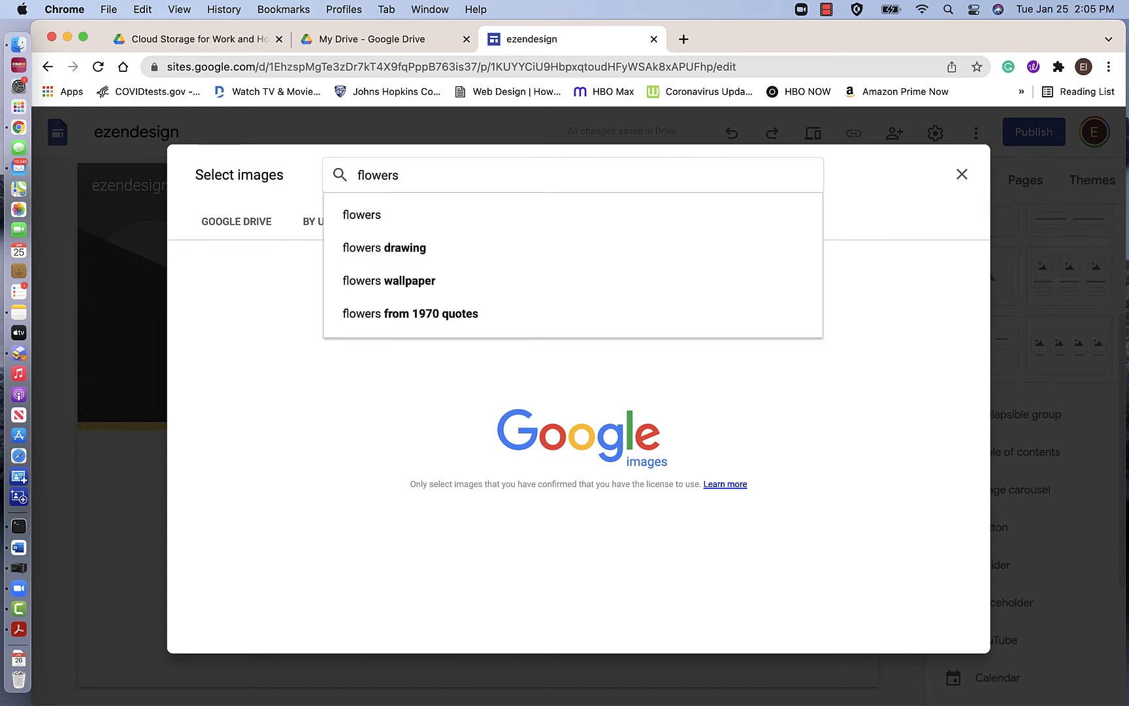
pyautogui.click(361, 226)
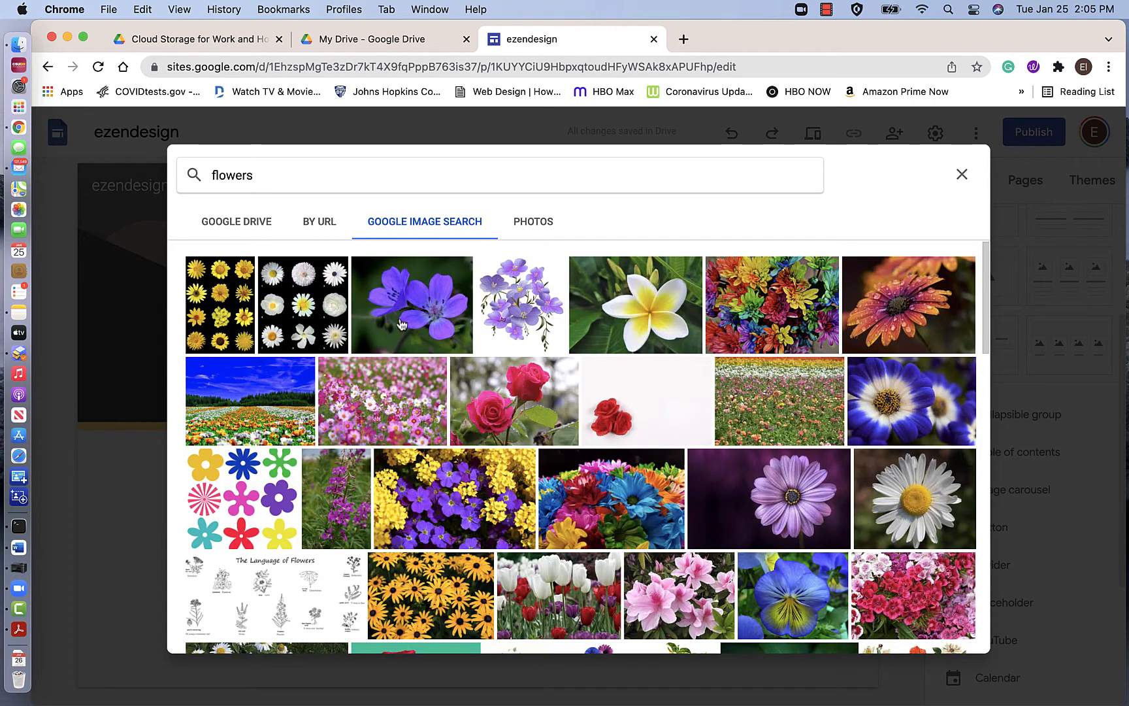
pyautogui.click(230, 328)
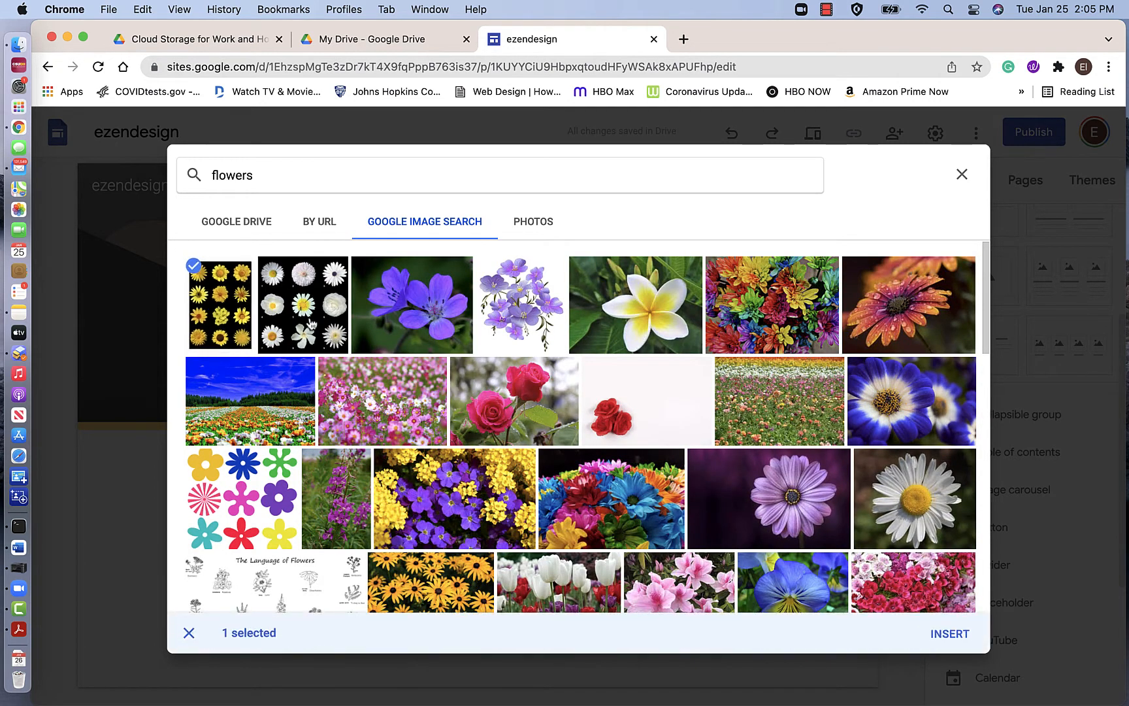
pyautogui.click(312, 324)
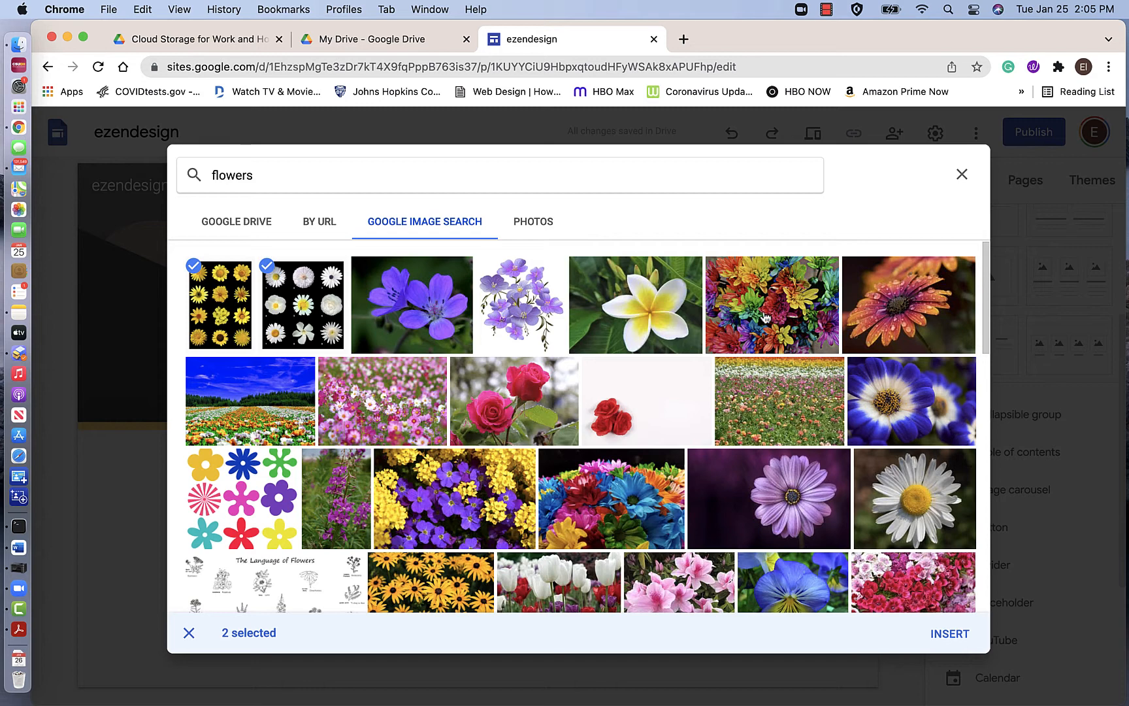
pyautogui.click(266, 269)
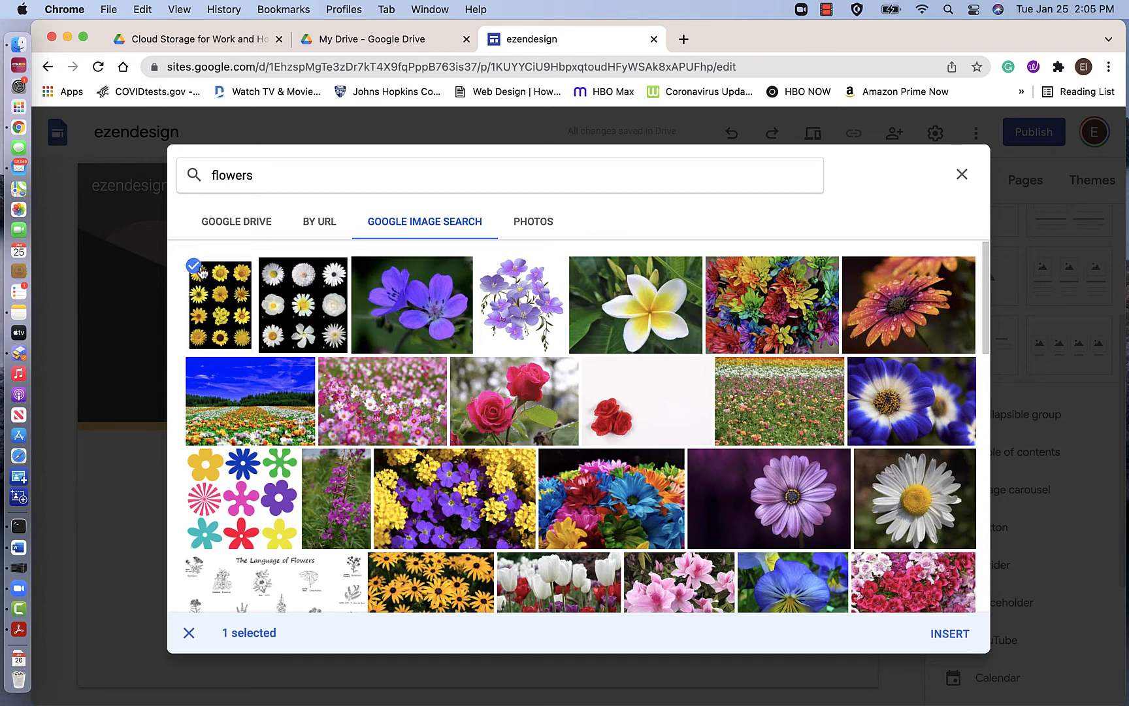
pyautogui.click(234, 291)
# Insert a carousel of five flower photos: white-and-yellow plumeria, blue-and-white blooms, white daisy, purple daisy, and the cluster of yellow flowers with dark centers.
pyautogui.click(652, 301)
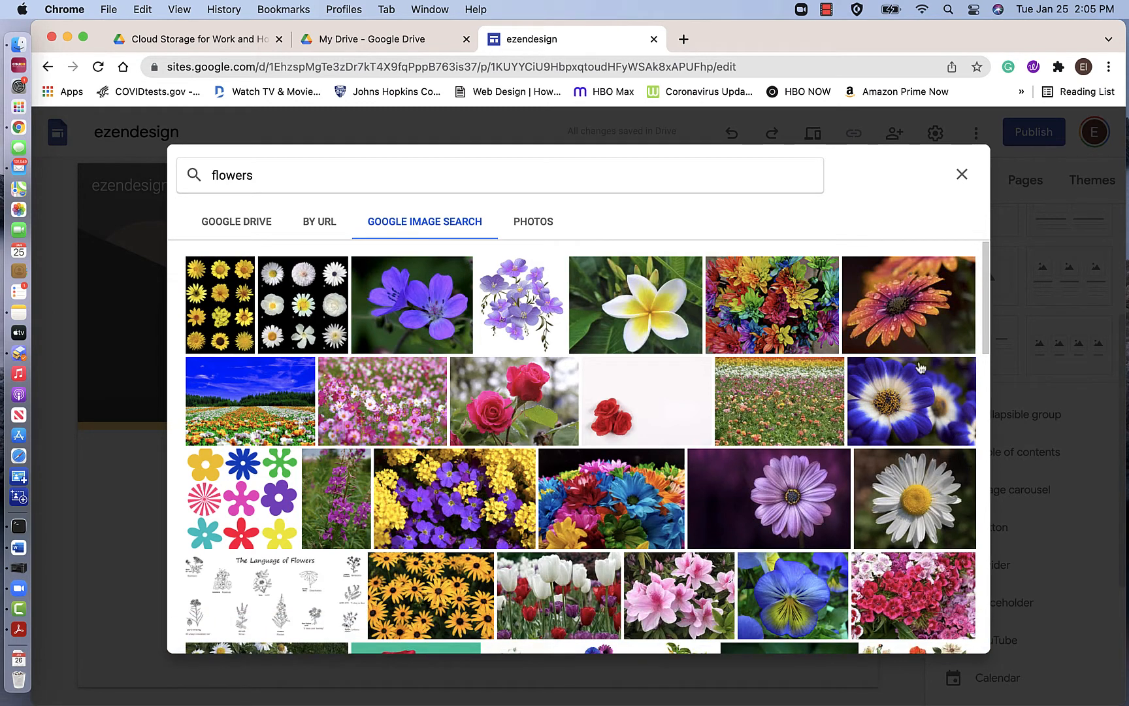
pyautogui.click(912, 401)
pyautogui.click(862, 505)
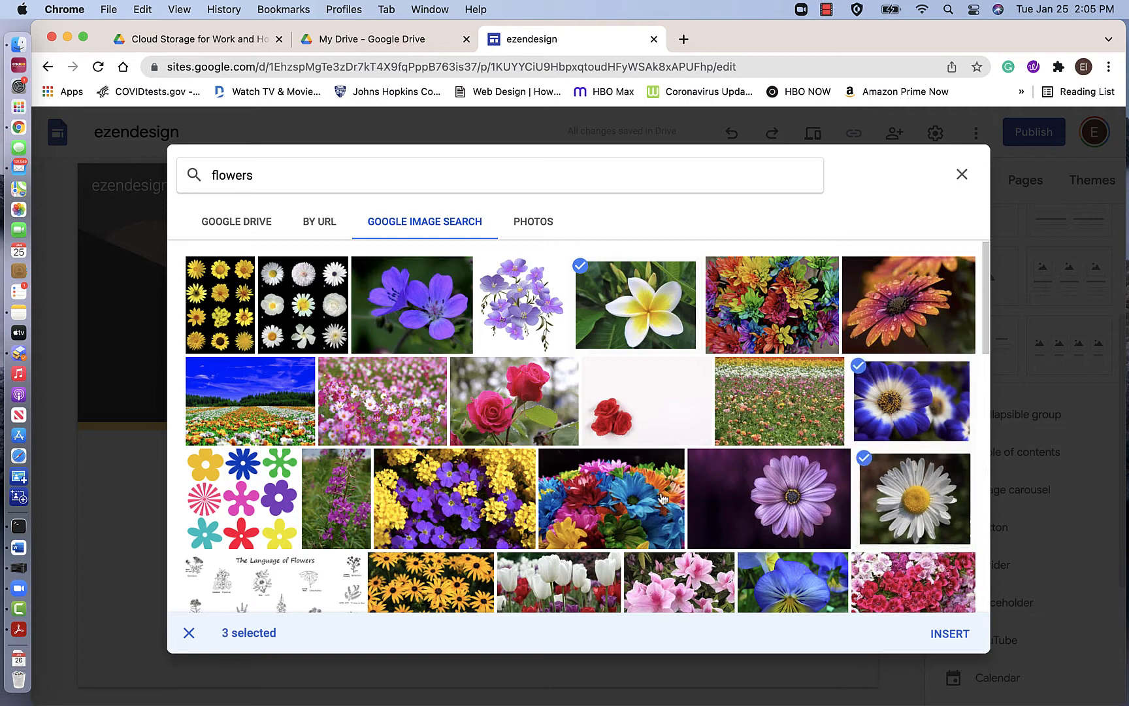
pyautogui.scroll(-1, 473, 537)
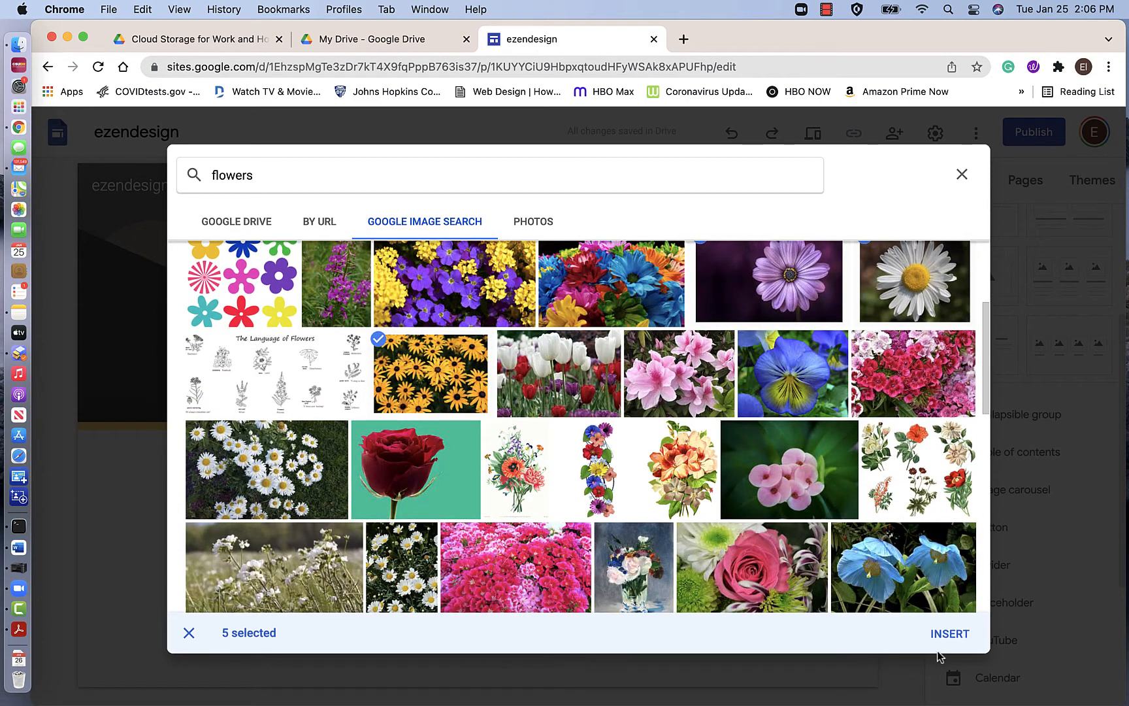
pyautogui.click(945, 631)
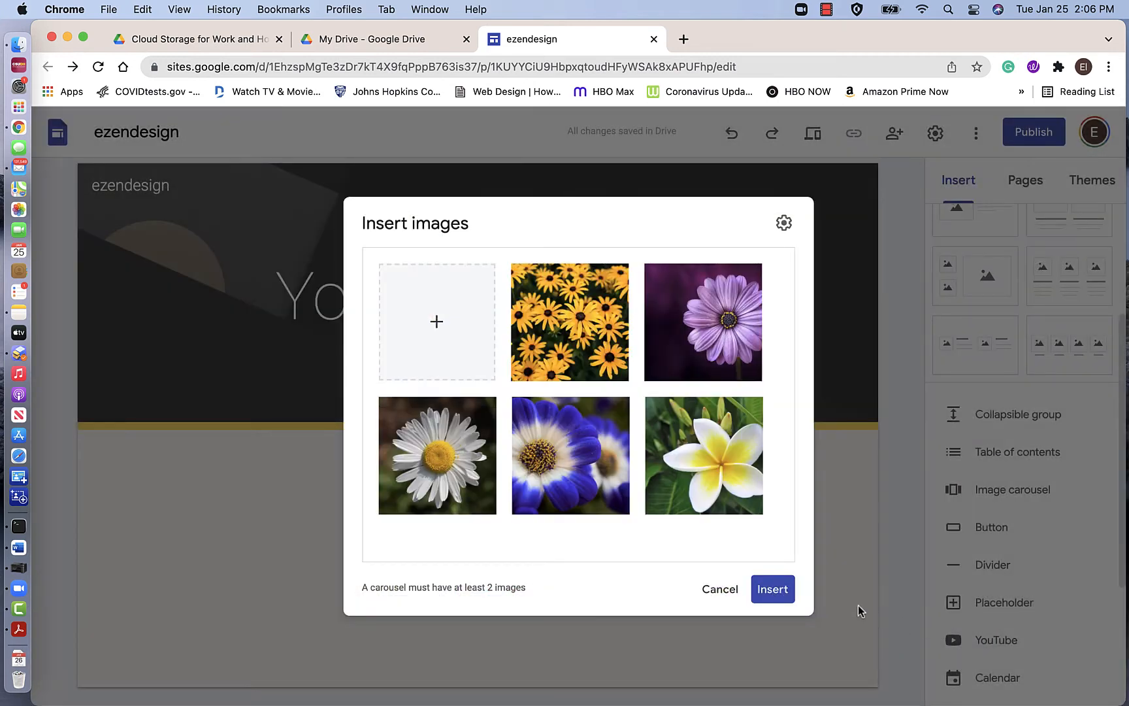
pyautogui.click(765, 596)
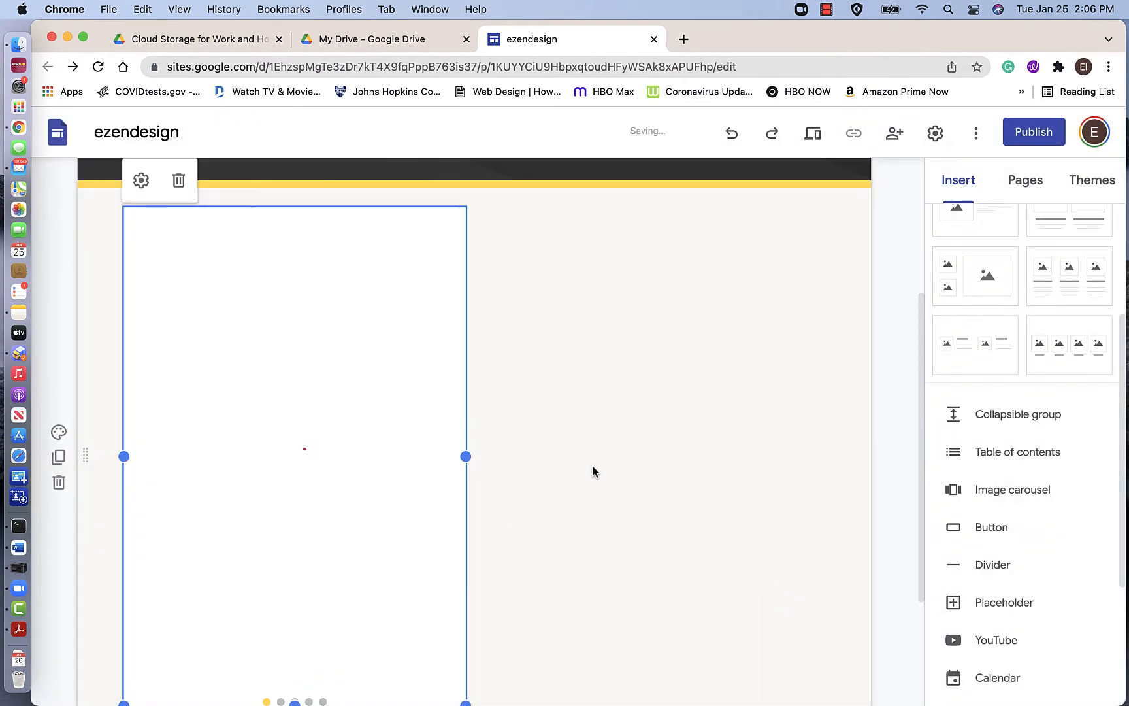
# Widen the image carousel to span the full content width of the home page.
pyautogui.moveTo(466, 456); pyautogui.dragTo(865, 449)
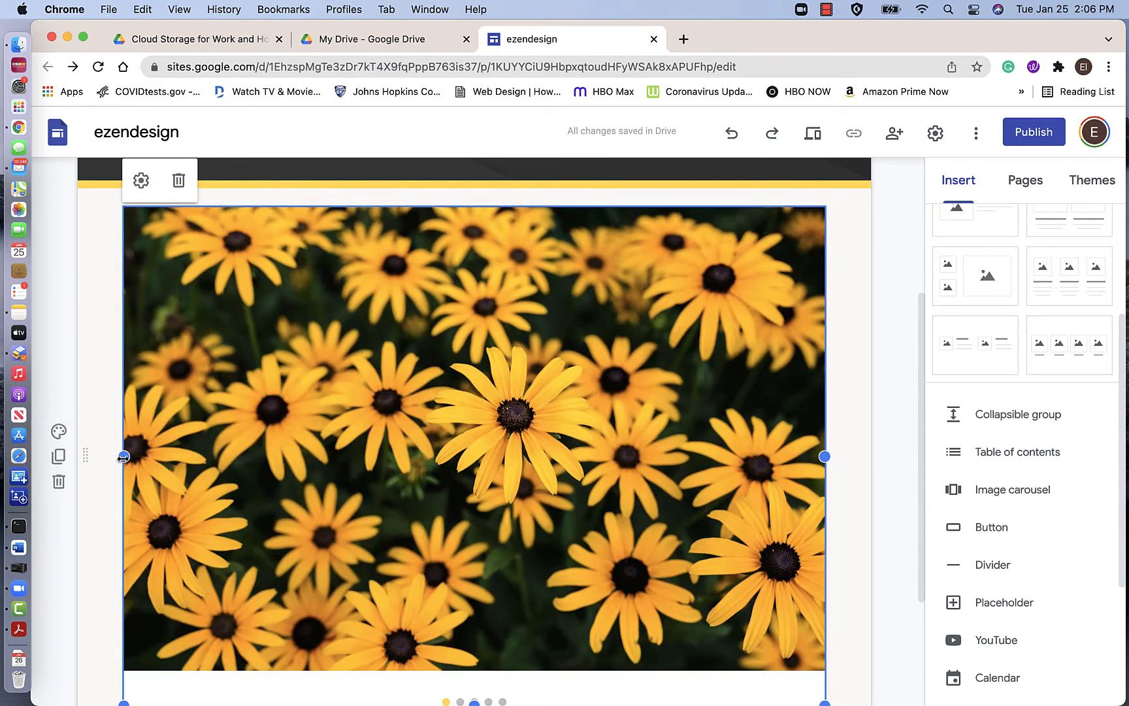
pyautogui.moveTo(123, 456); pyautogui.dragTo(83, 456)
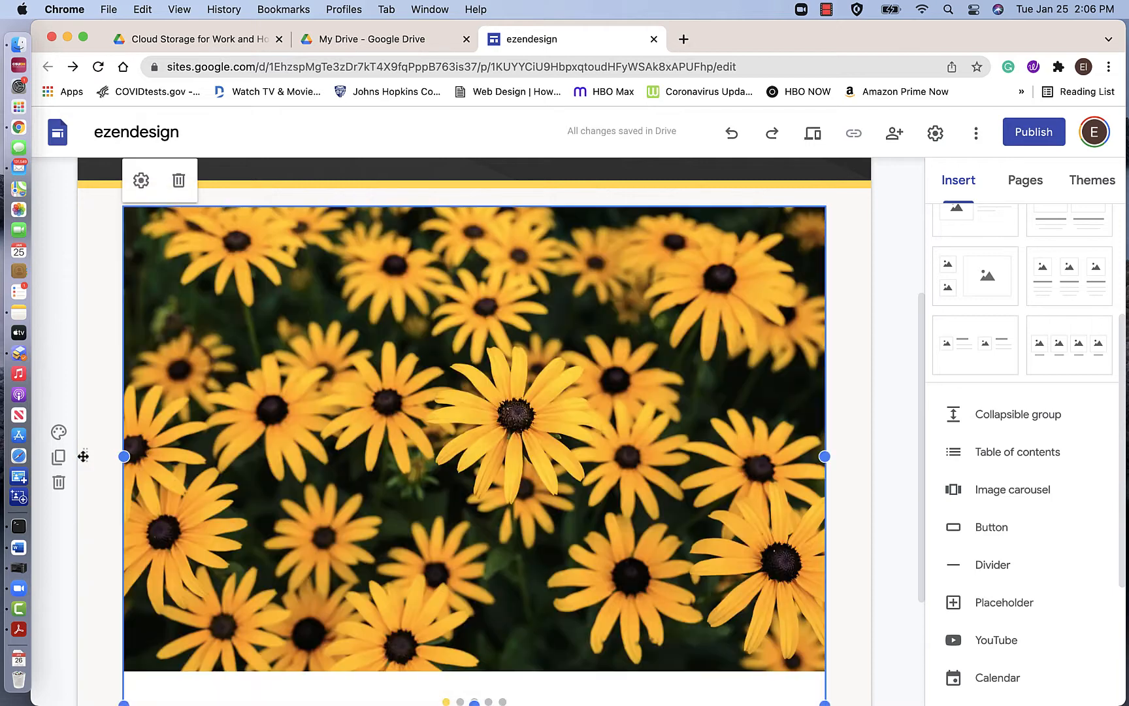
pyautogui.scroll(-3, 400, 648)
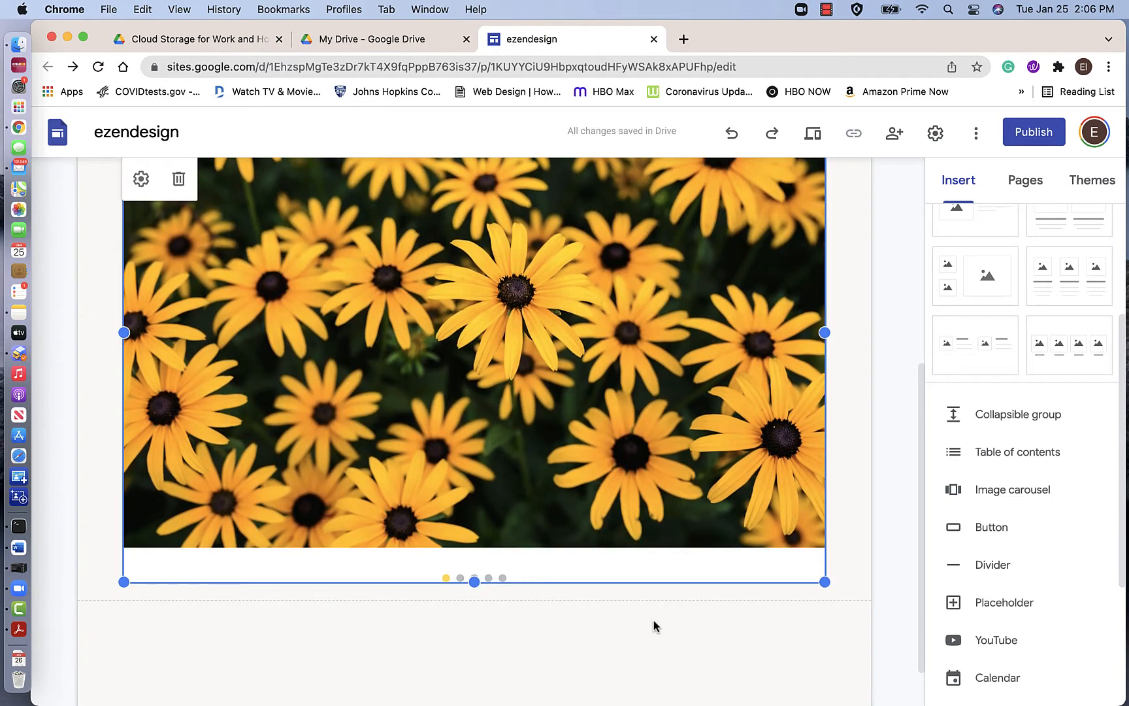
pyautogui.scroll(1, 654, 620)
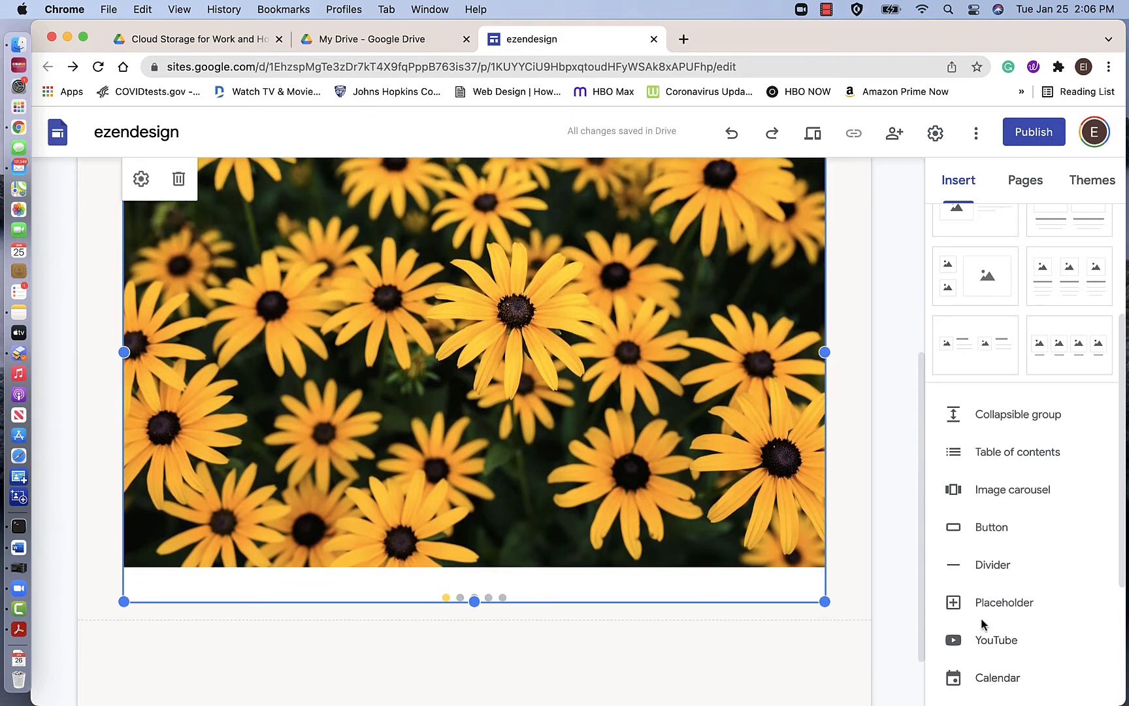
# Replace the placeholder page title in the home page header with "My First Google Site".
pyautogui.scroll(5, 1014, 519)
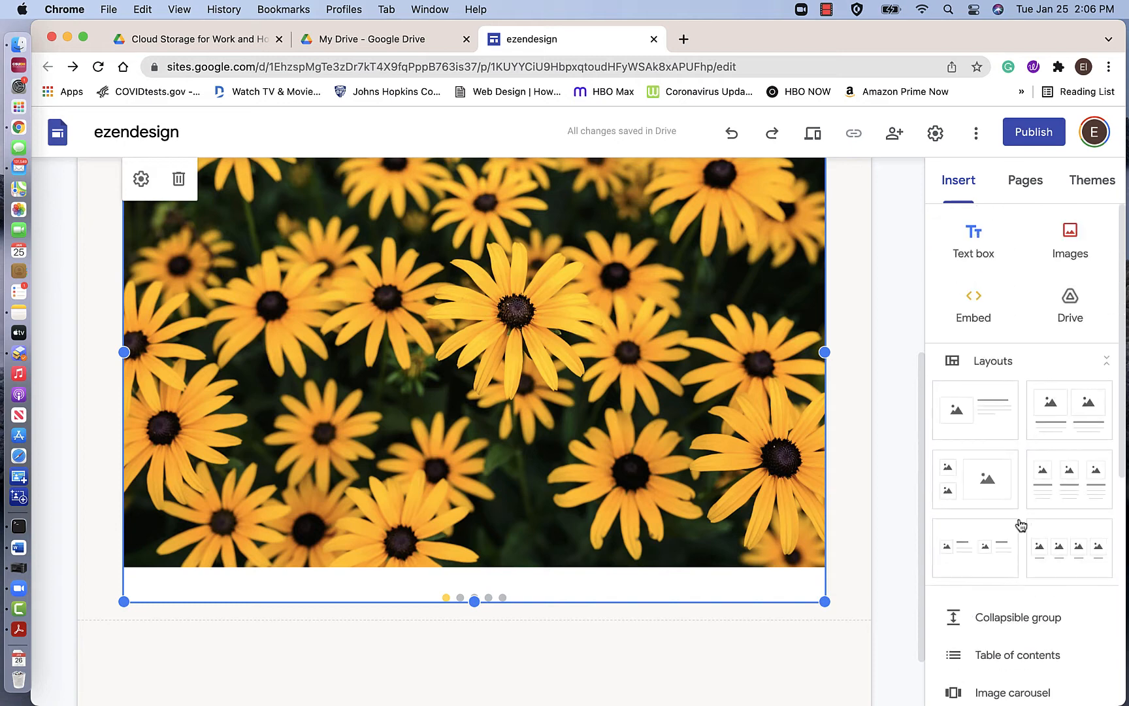
pyautogui.scroll(5, 870, 321)
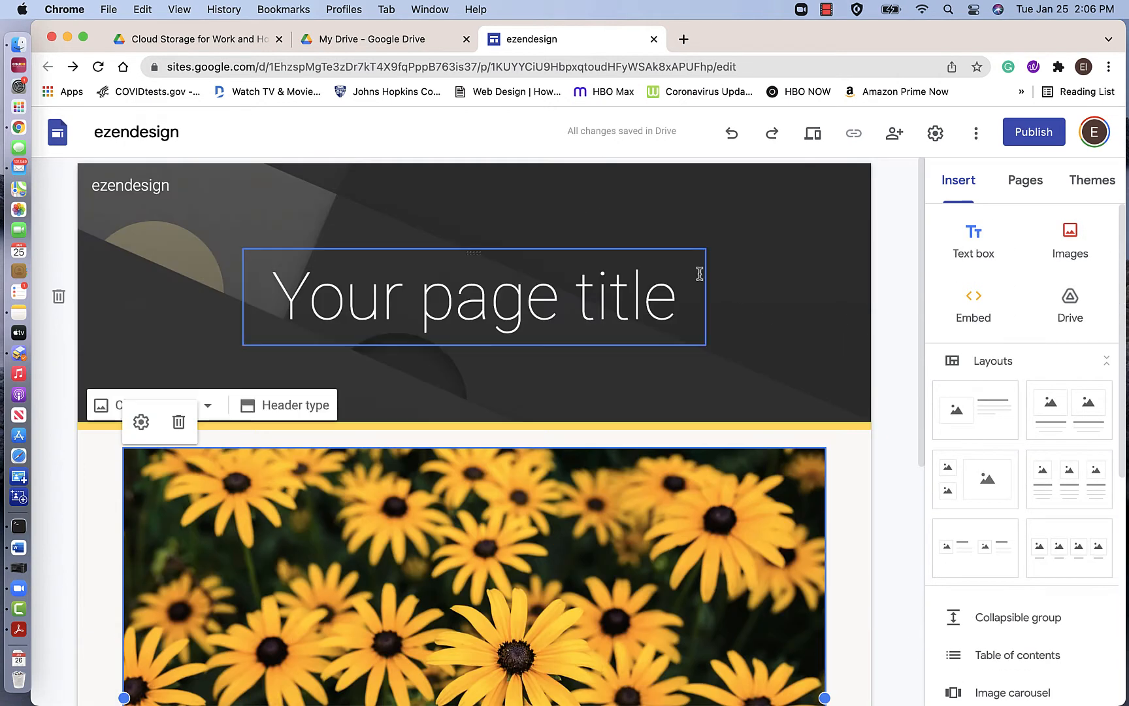
pyautogui.click(565, 291)
pyautogui.moveTo(273, 302); pyautogui.dragTo(666, 320)
pyautogui.write('My F')
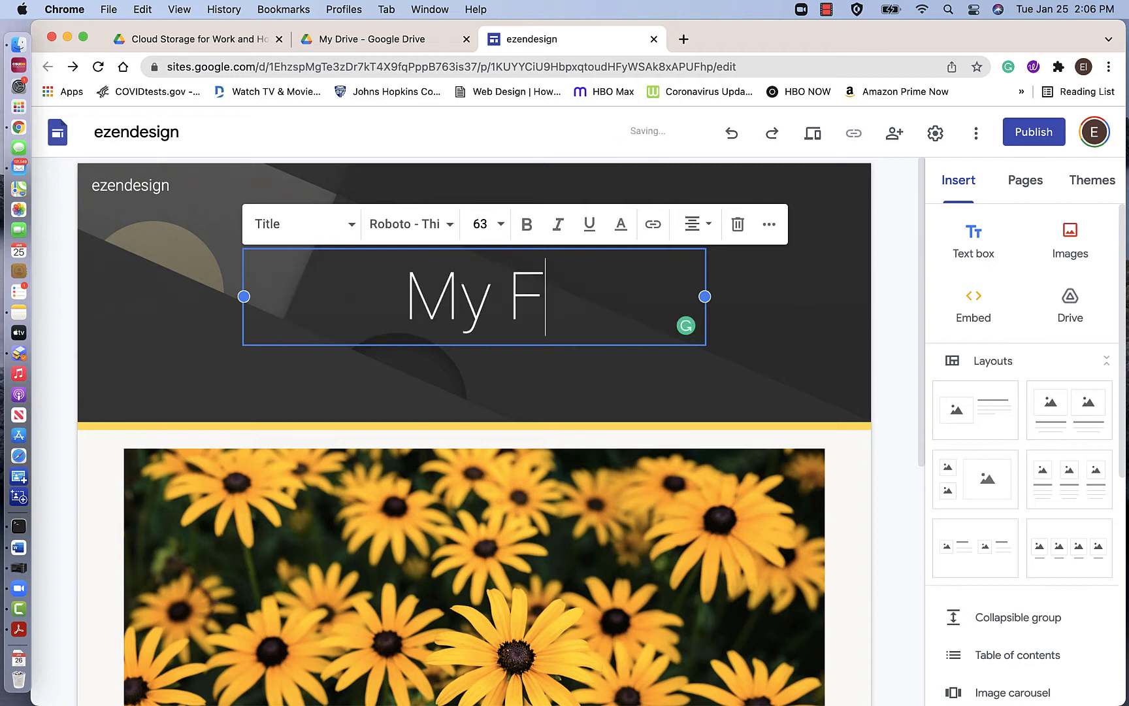
pyautogui.write('irst Web')
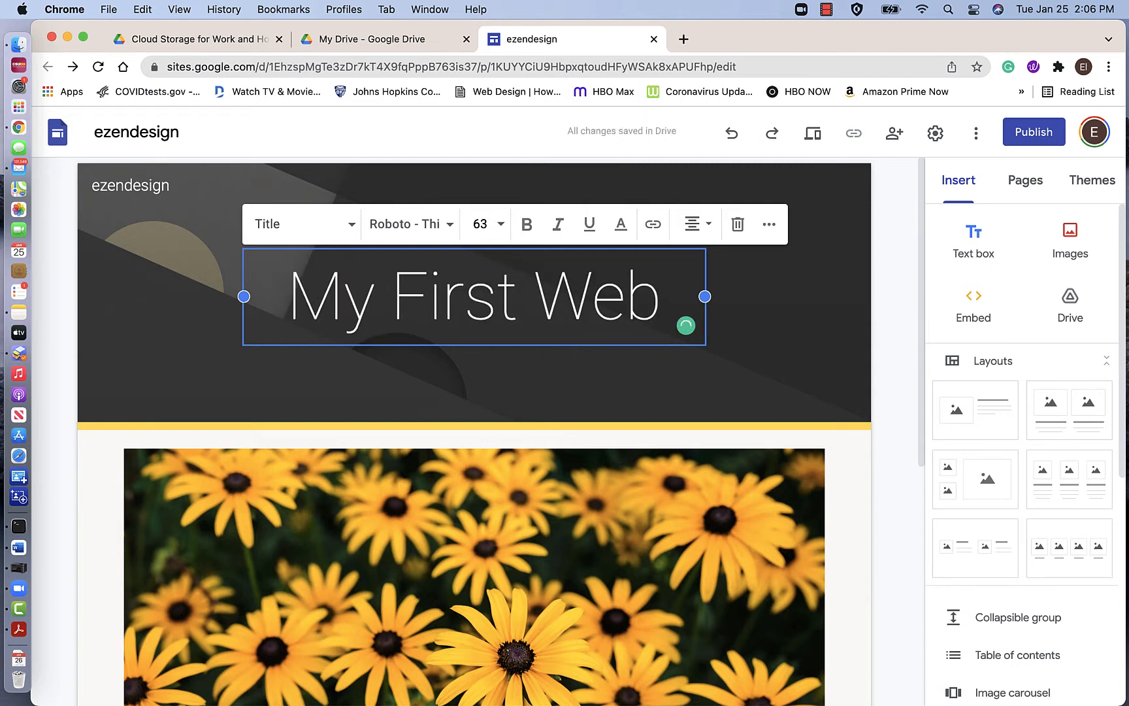
pyautogui.press('BackSpace')
pyautogui.press('BackSpace')
pyautogui.press('BackSpace')
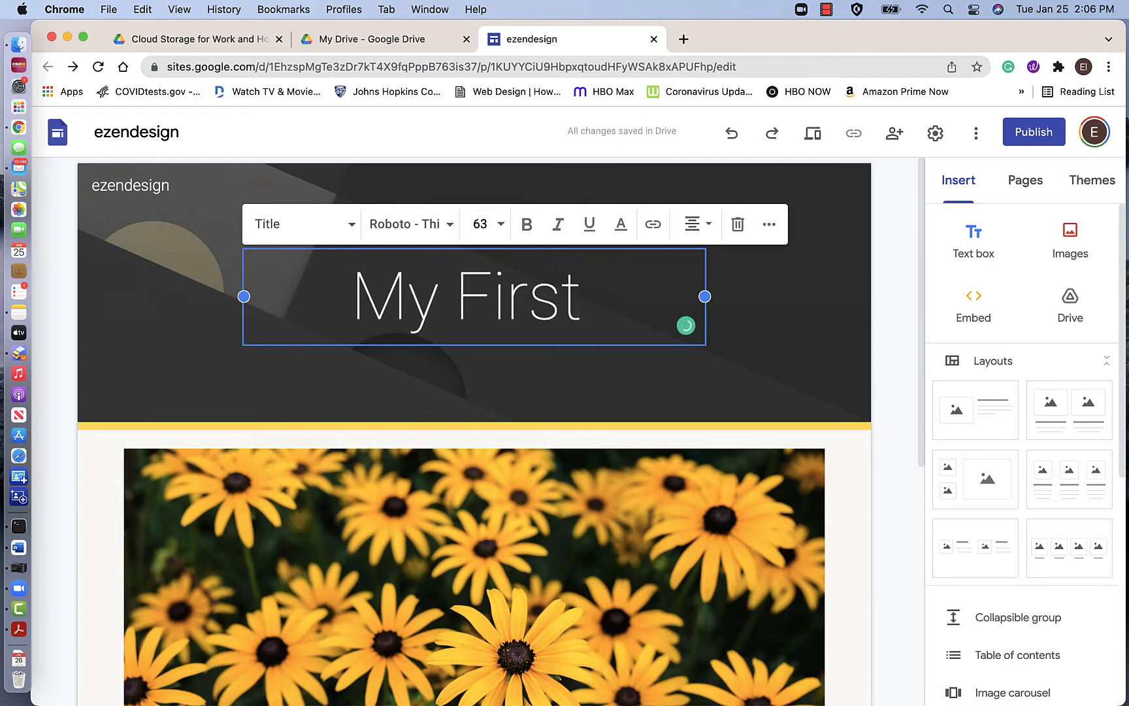
pyautogui.write('Google Site')
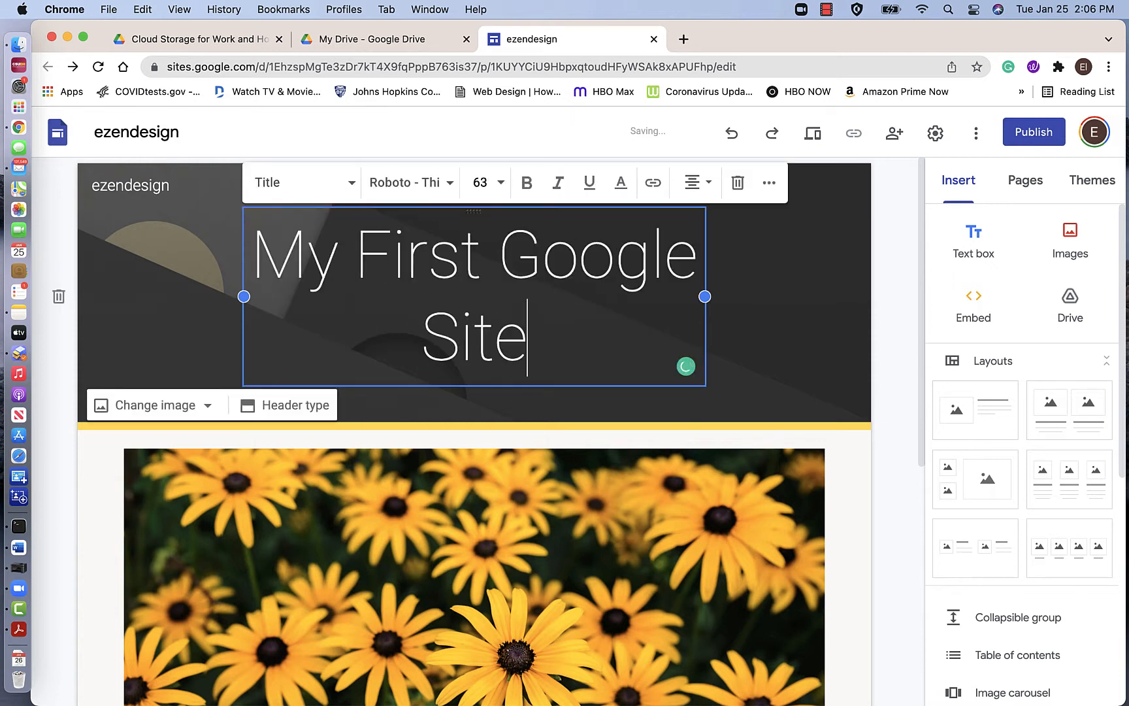
# Widen the header title's text box on both sides so the title fits on a single line.
pyautogui.click(498, 269)
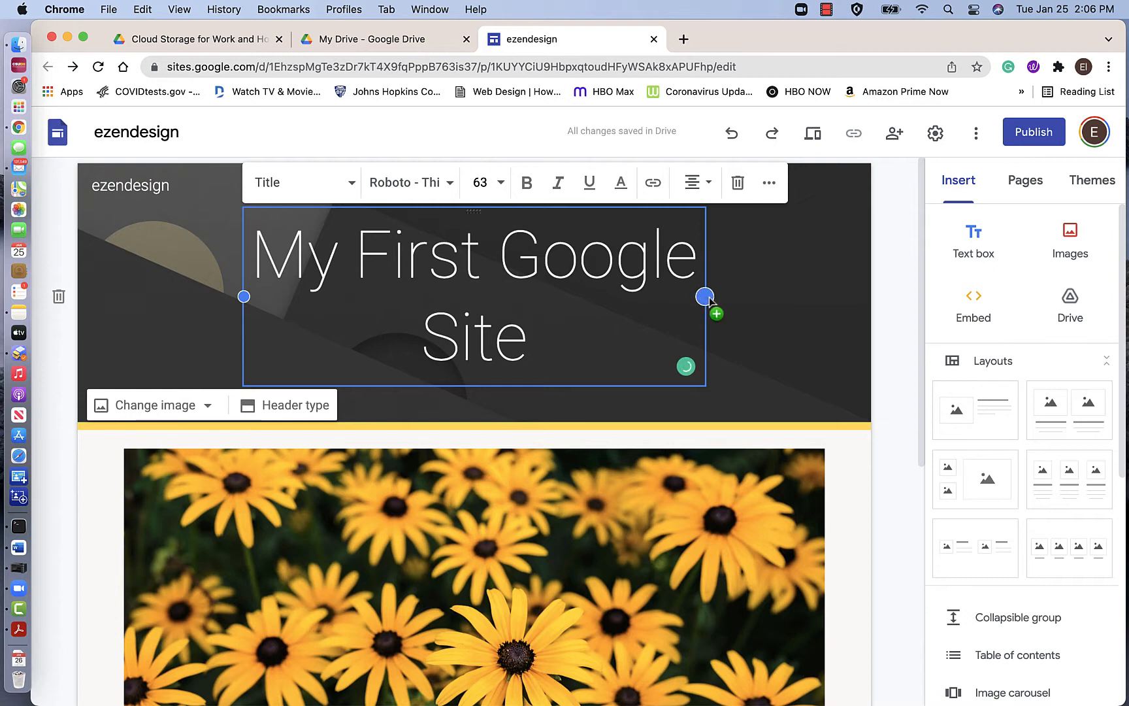
pyautogui.moveTo(705, 296); pyautogui.dragTo(825, 296)
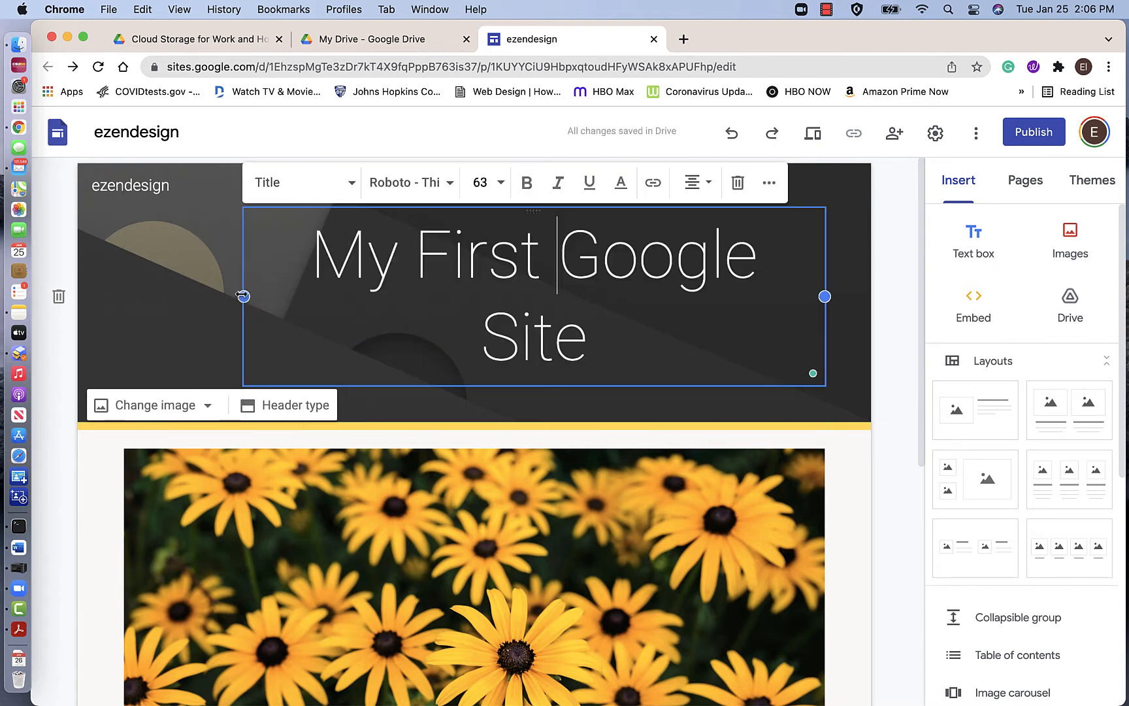
pyautogui.moveTo(243, 296); pyautogui.dragTo(119, 298)
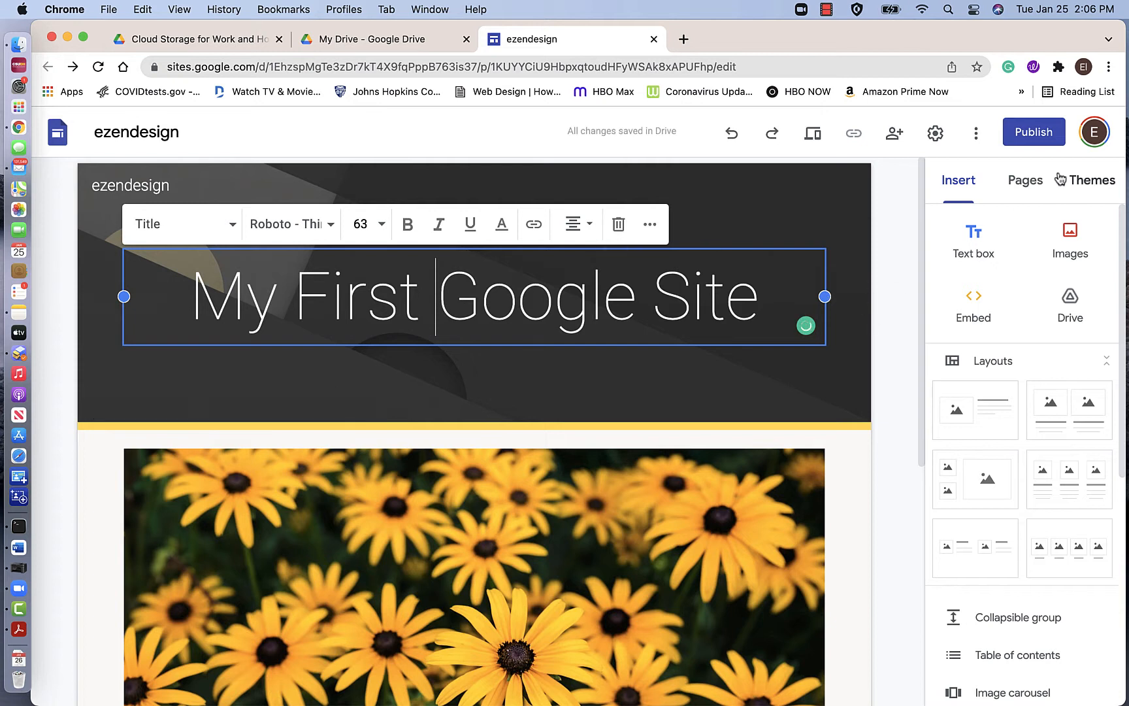
# Add a new page named Gallery to the site.
pyautogui.click(1024, 186)
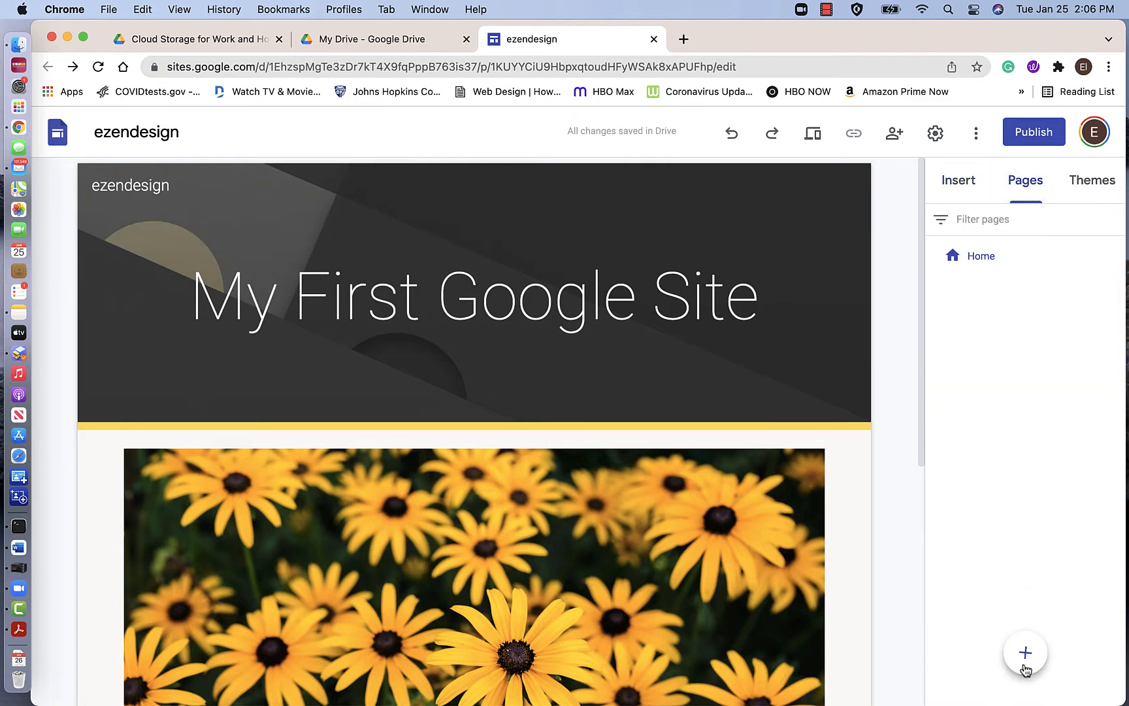
pyautogui.click(1025, 665)
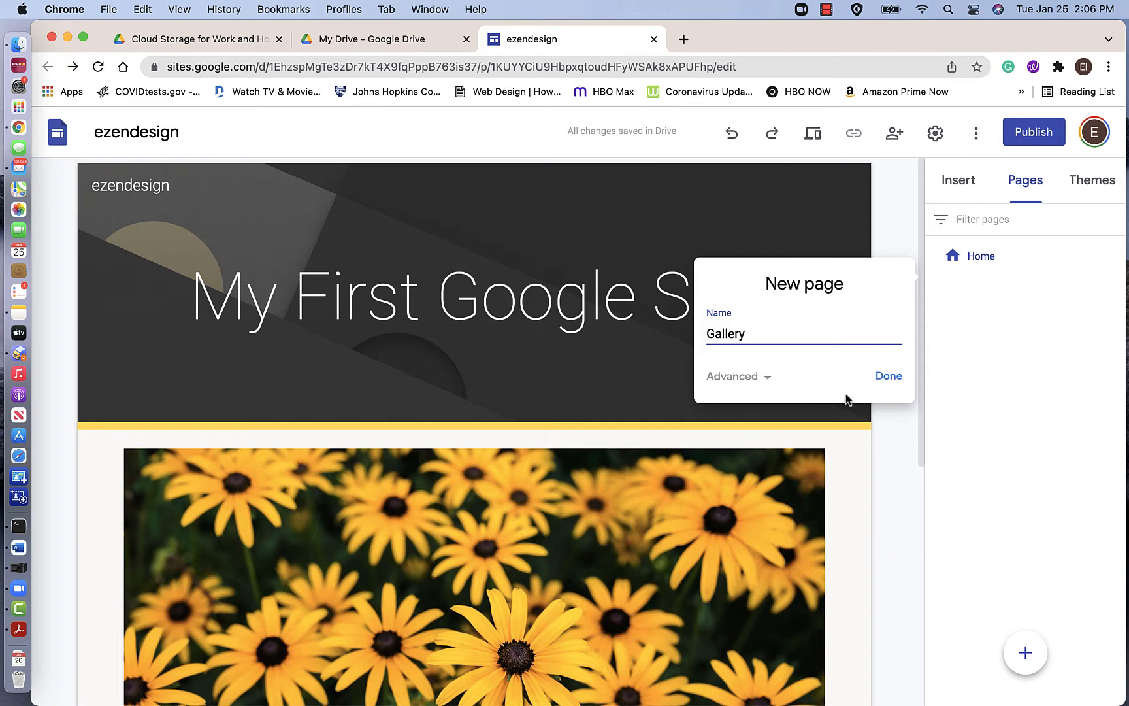
pyautogui.click(884, 376)
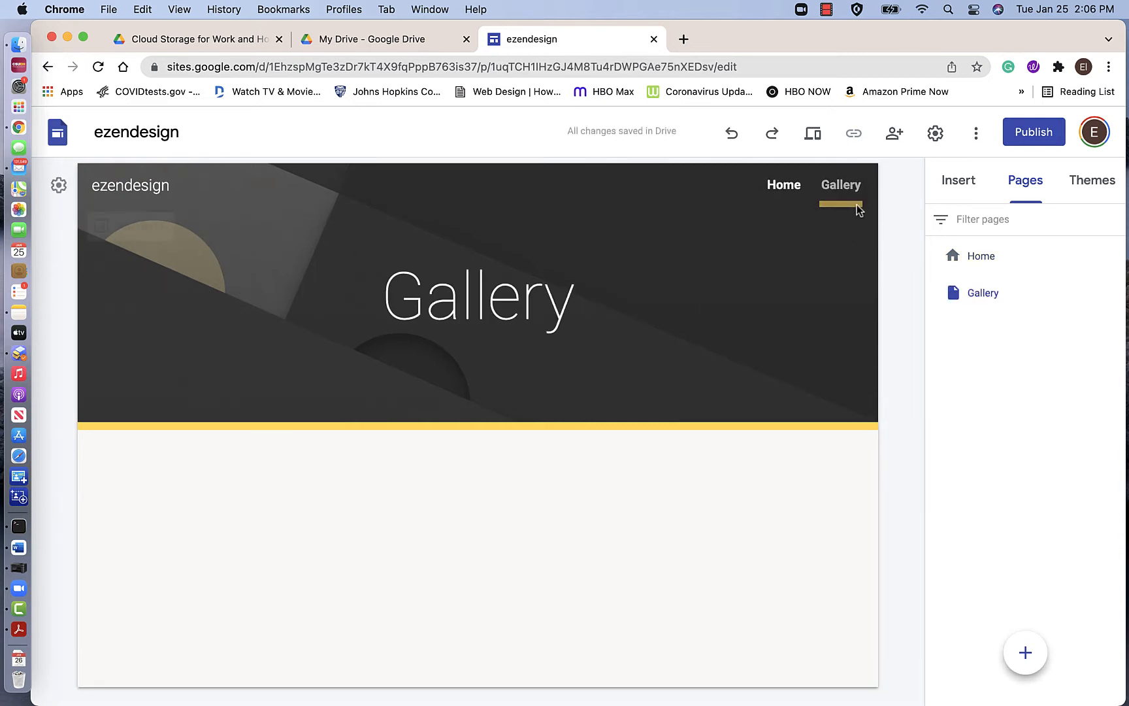
# Add another new page named Contact to the site.
pyautogui.click(1020, 662)
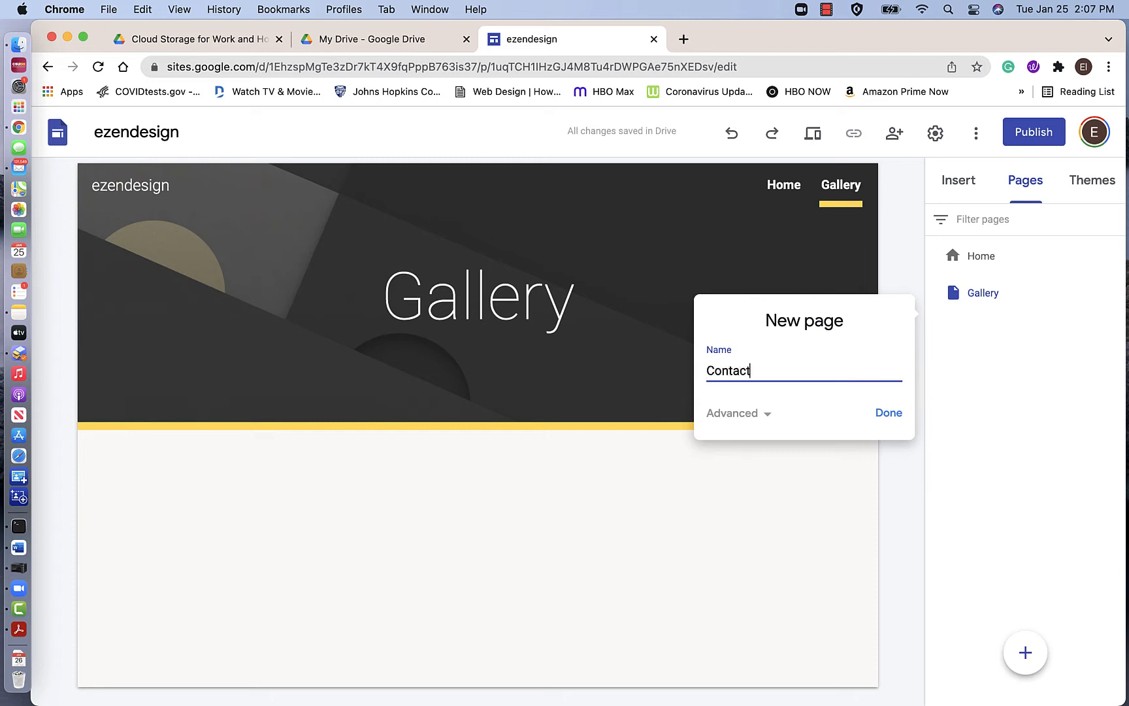
pyautogui.write('Contact')
pyautogui.click(889, 414)
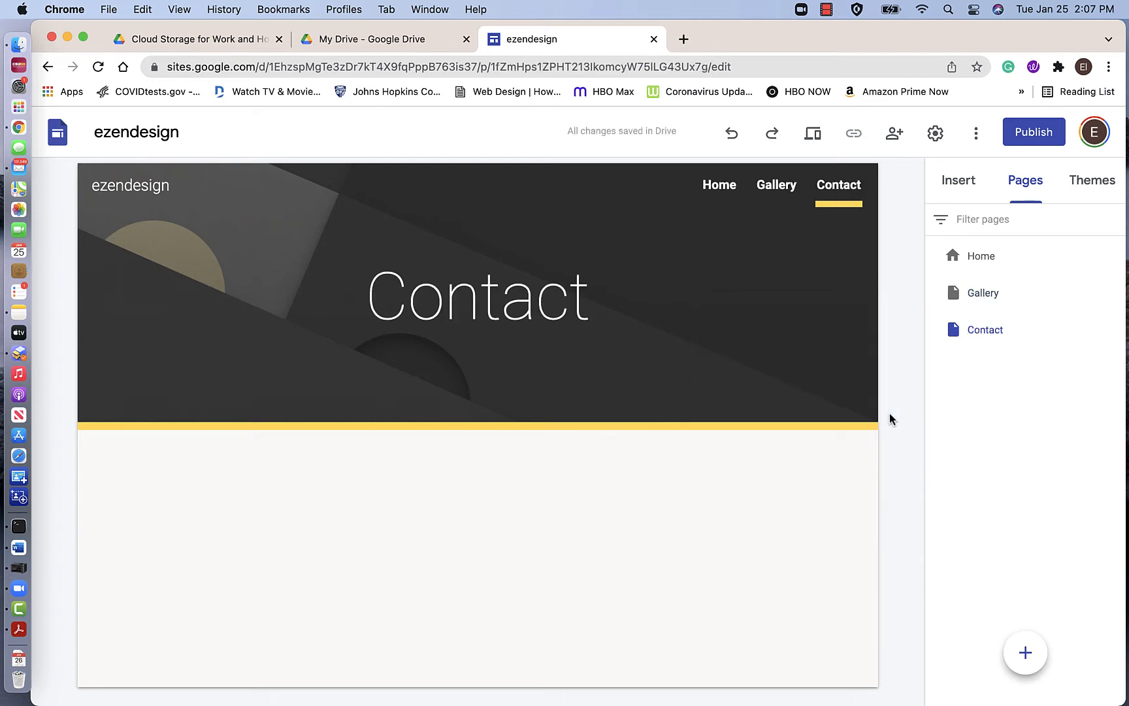
# Rename the Gallery page to About in its page properties.
pyautogui.click(983, 297)
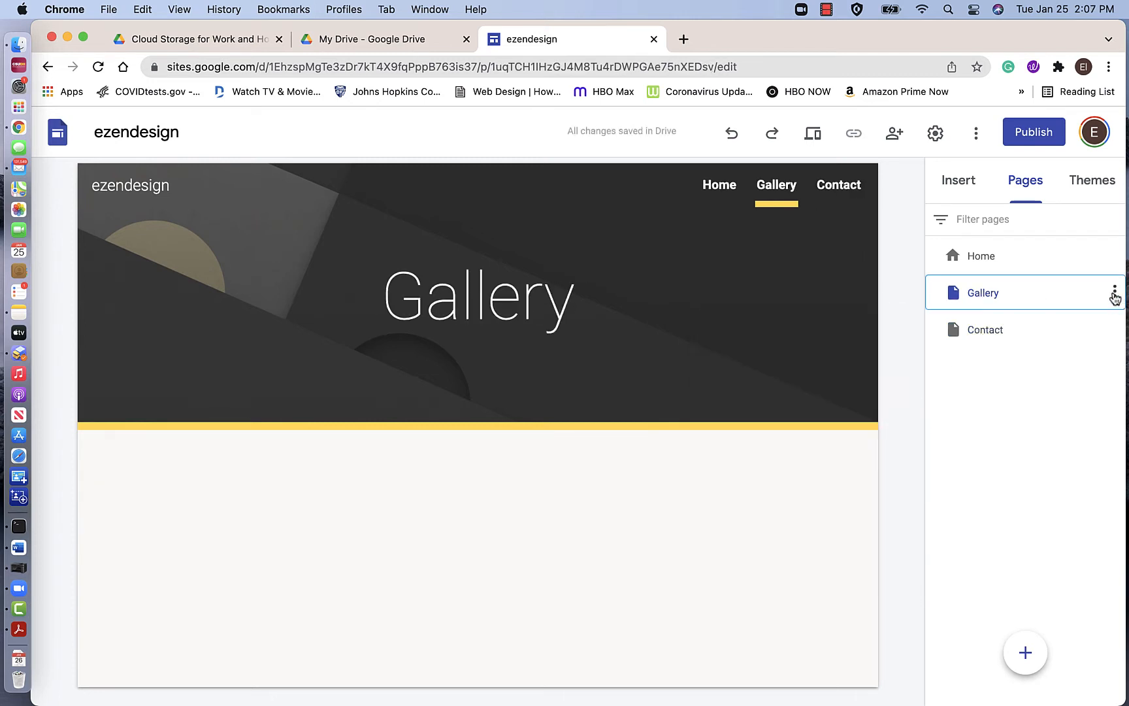
pyautogui.click(1114, 293)
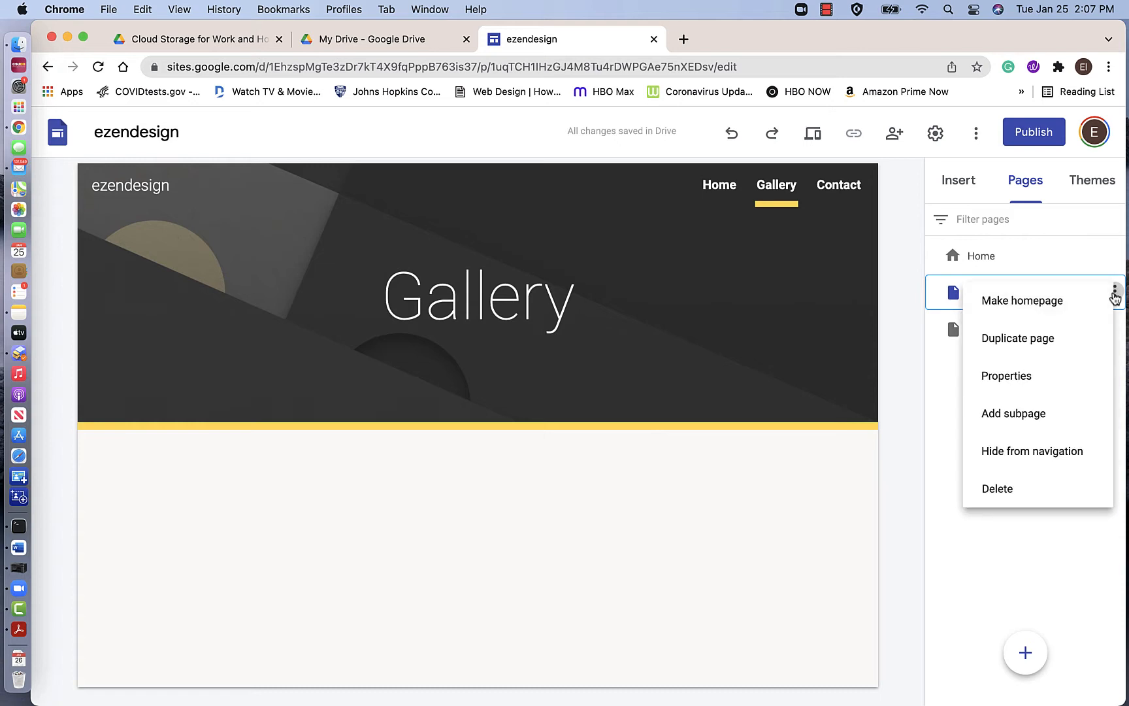
pyautogui.click(1009, 384)
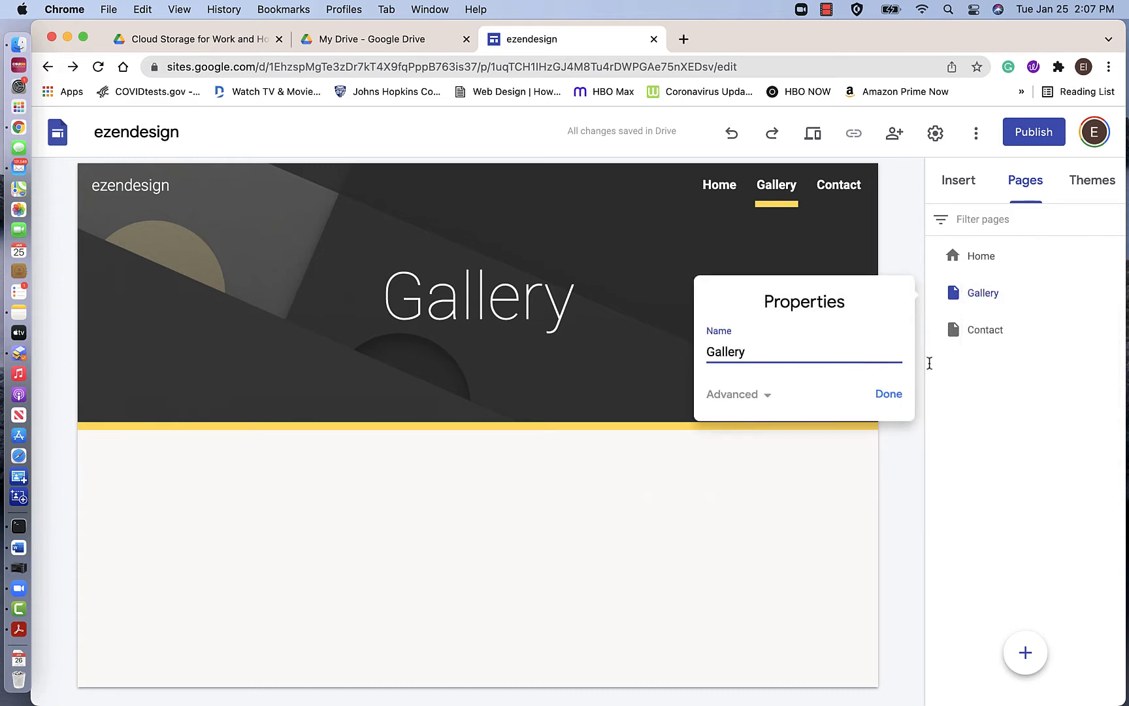
pyautogui.moveTo(746, 353); pyautogui.dragTo(697, 362)
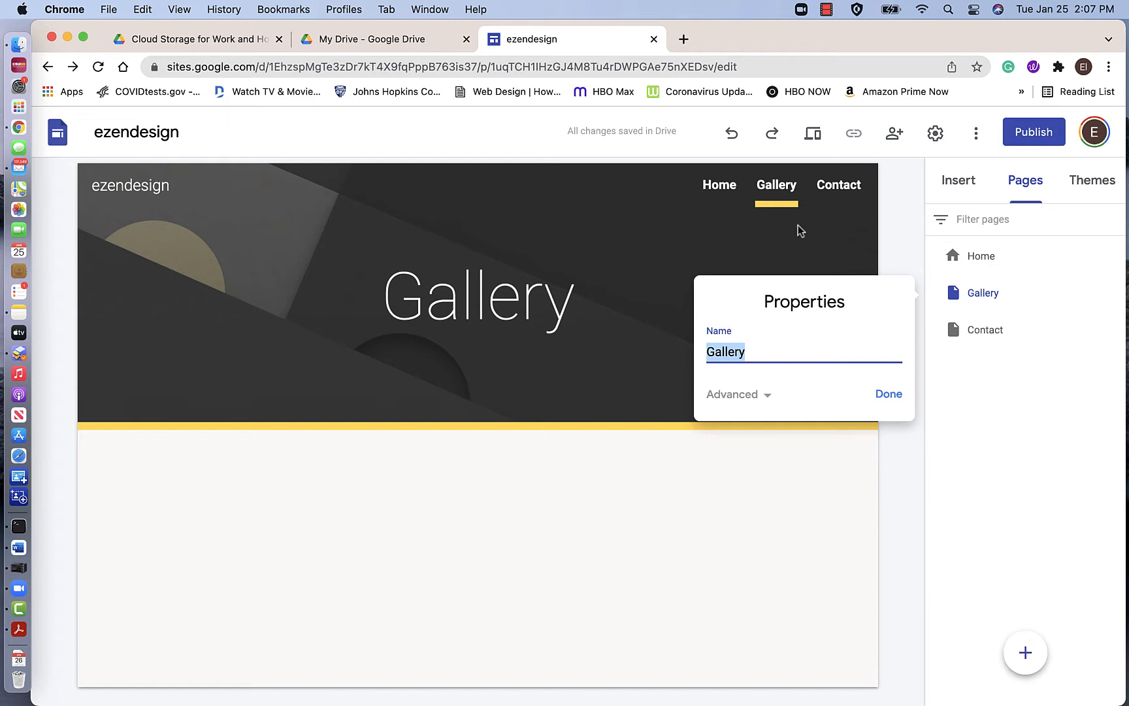
pyautogui.moveTo(735, 44); pyautogui.dragTo(665, 43)
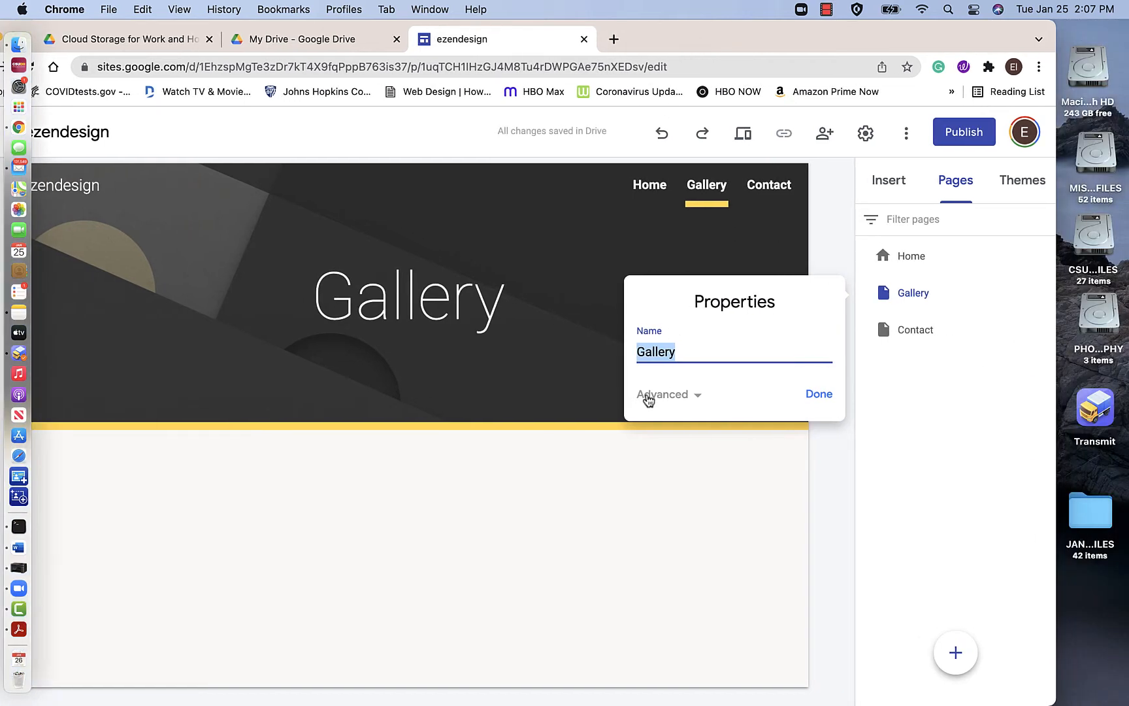
pyautogui.write('About')
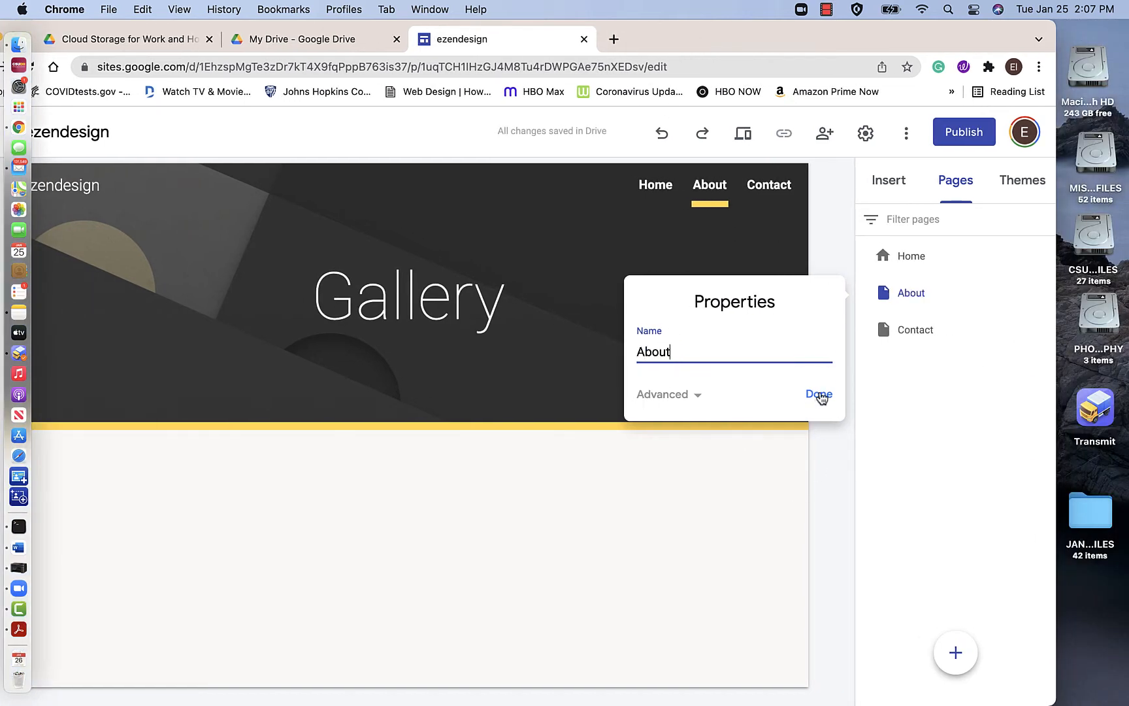
pyautogui.click(819, 395)
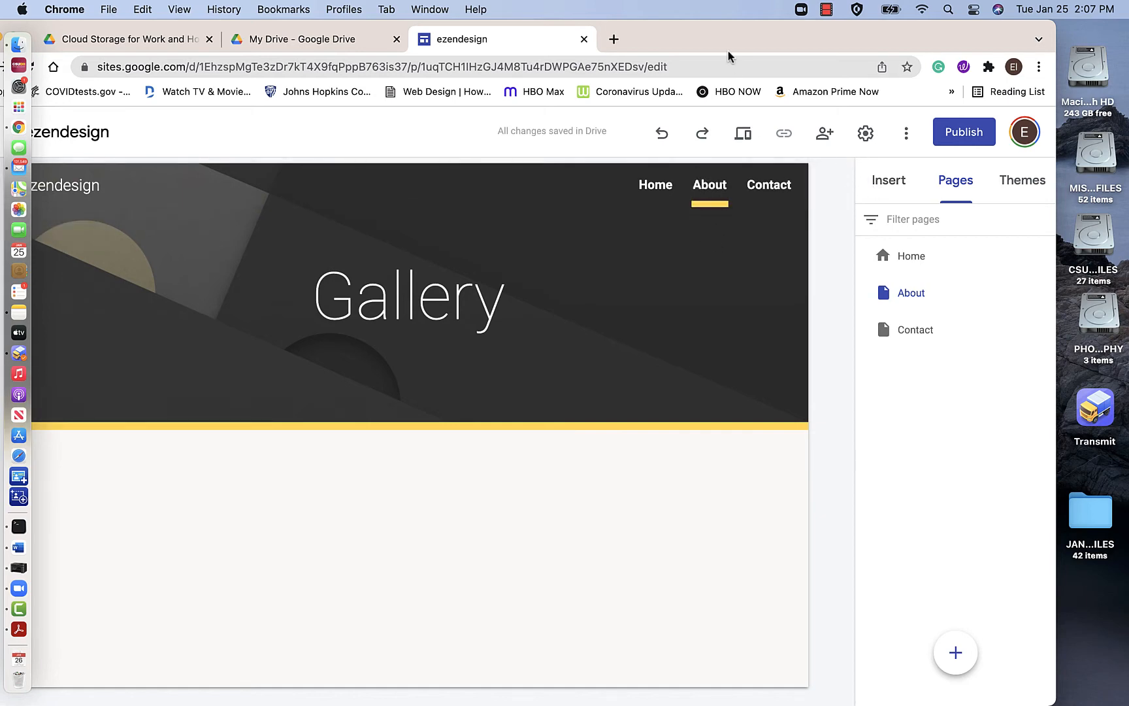
pyautogui.moveTo(706, 40); pyautogui.dragTo(765, 30)
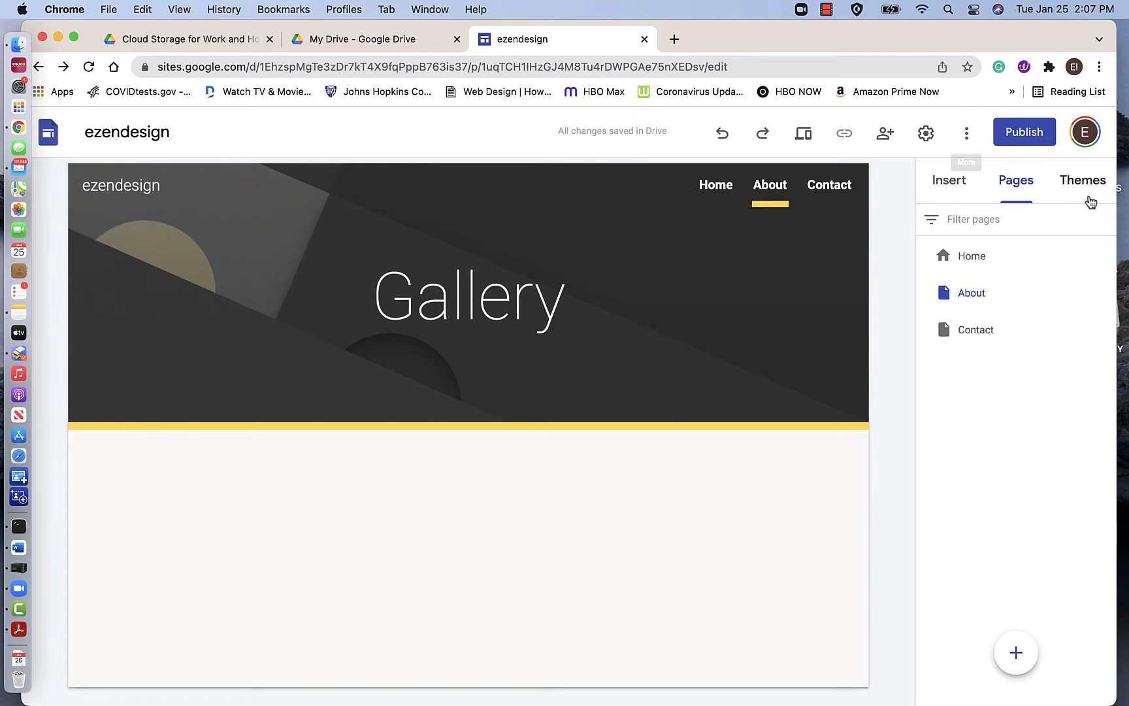
# Examine the Level theme's custom color picker and font style options, keeping the yellow accent color.
pyautogui.click(1088, 187)
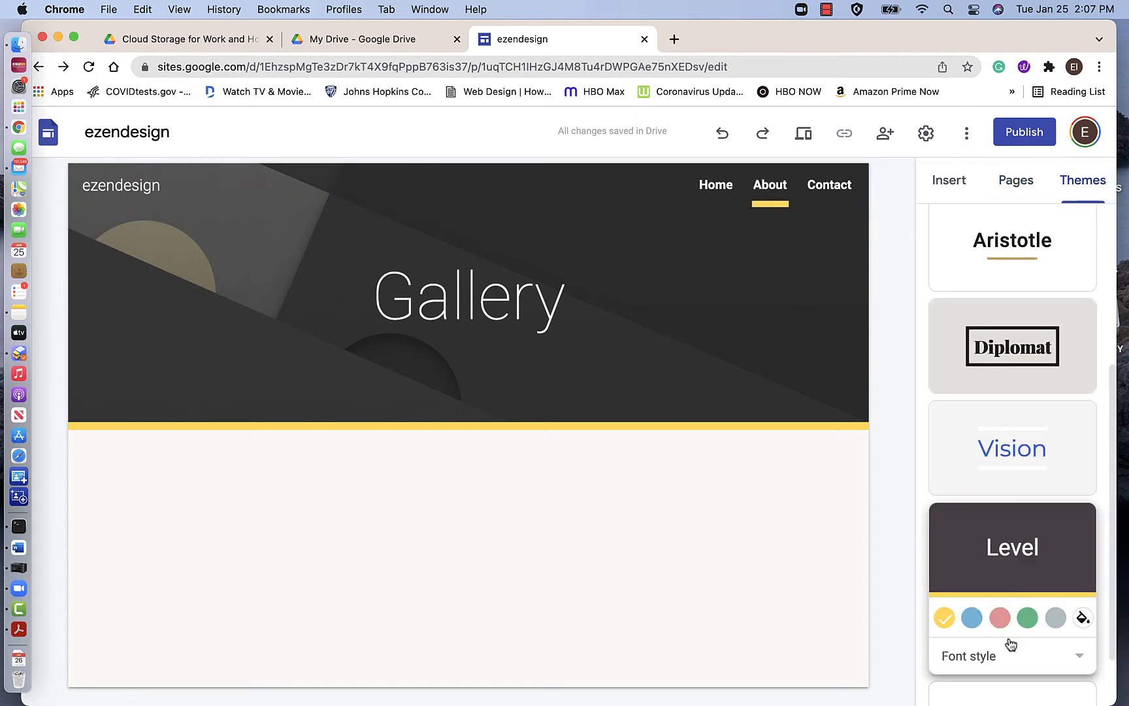
pyautogui.click(1082, 618)
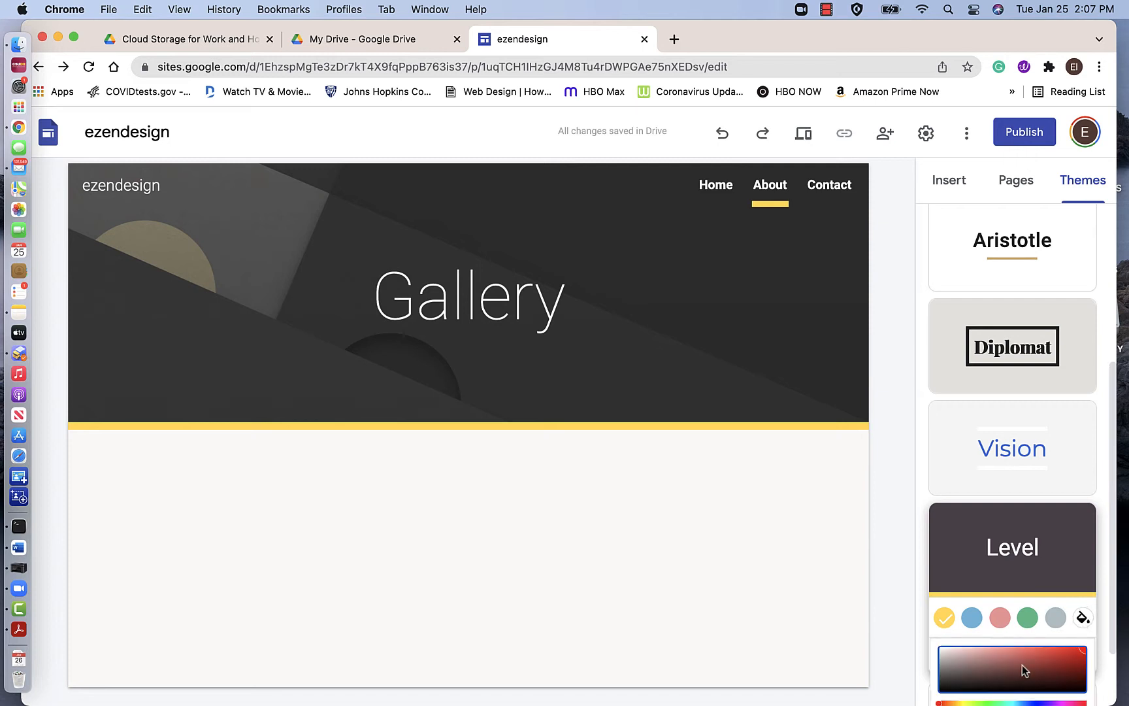
pyautogui.scroll(-2, 1038, 640)
pyautogui.click(942, 532)
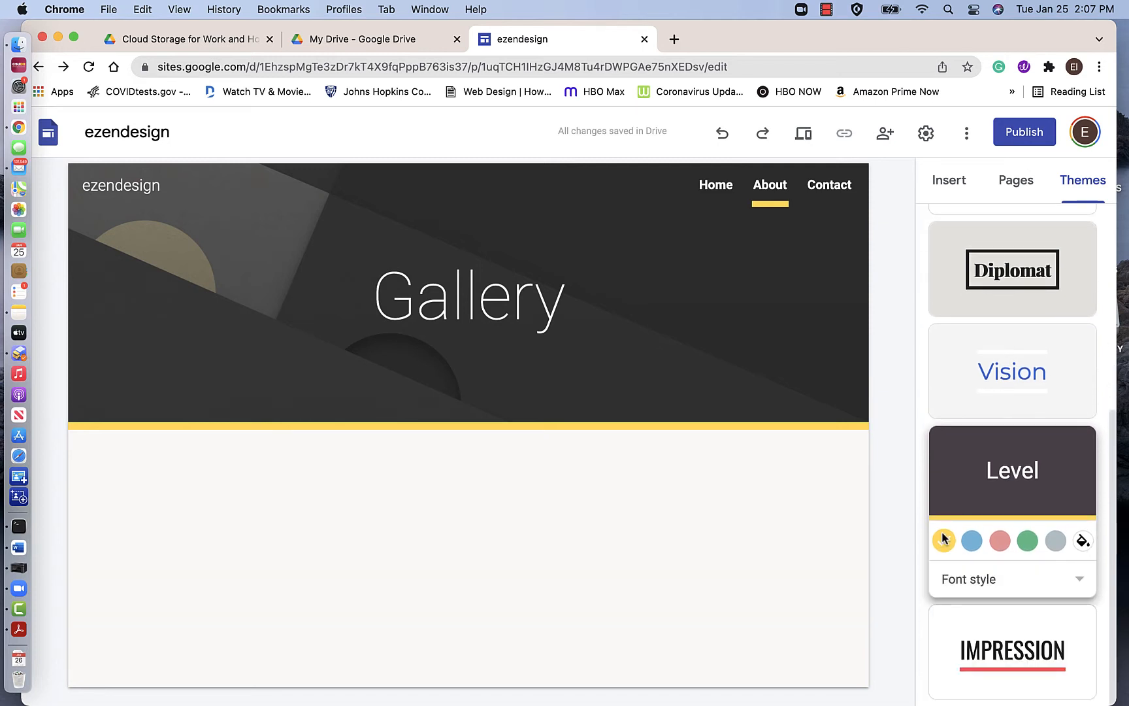
pyautogui.click(1032, 588)
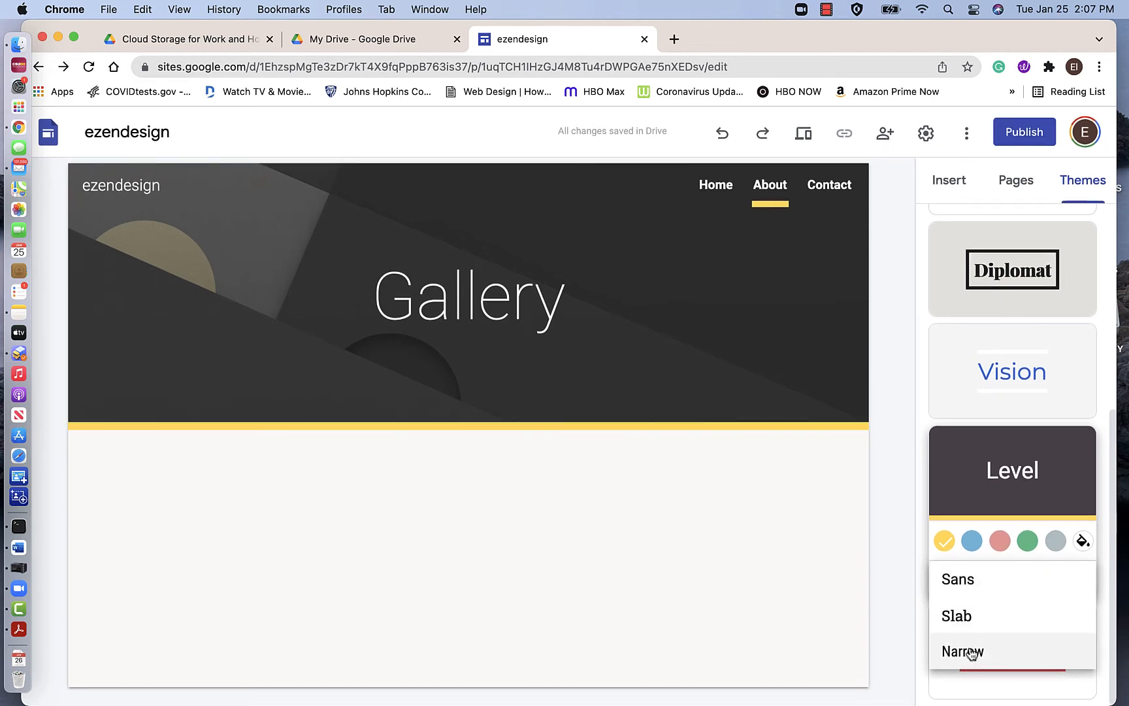
pyautogui.click(924, 469)
pyautogui.scroll(6, 1079, 535)
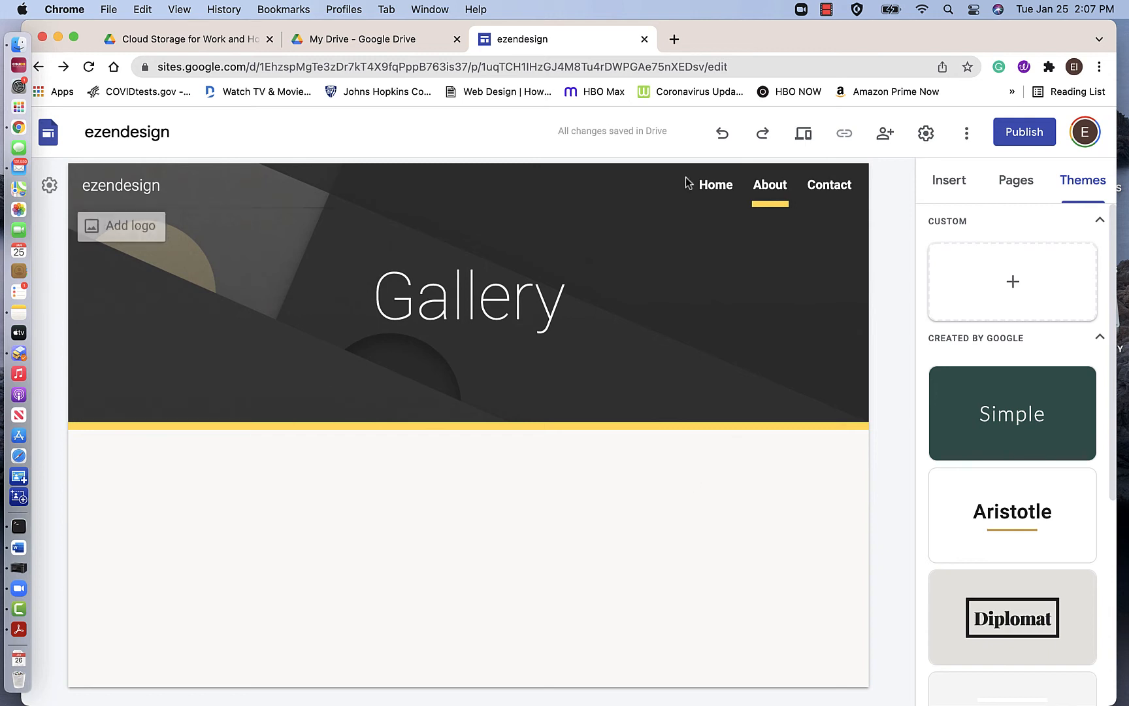
# Replace the home page's header image with the pale teal ocean beach picture from the built-in image gallery.
pyautogui.click(712, 185)
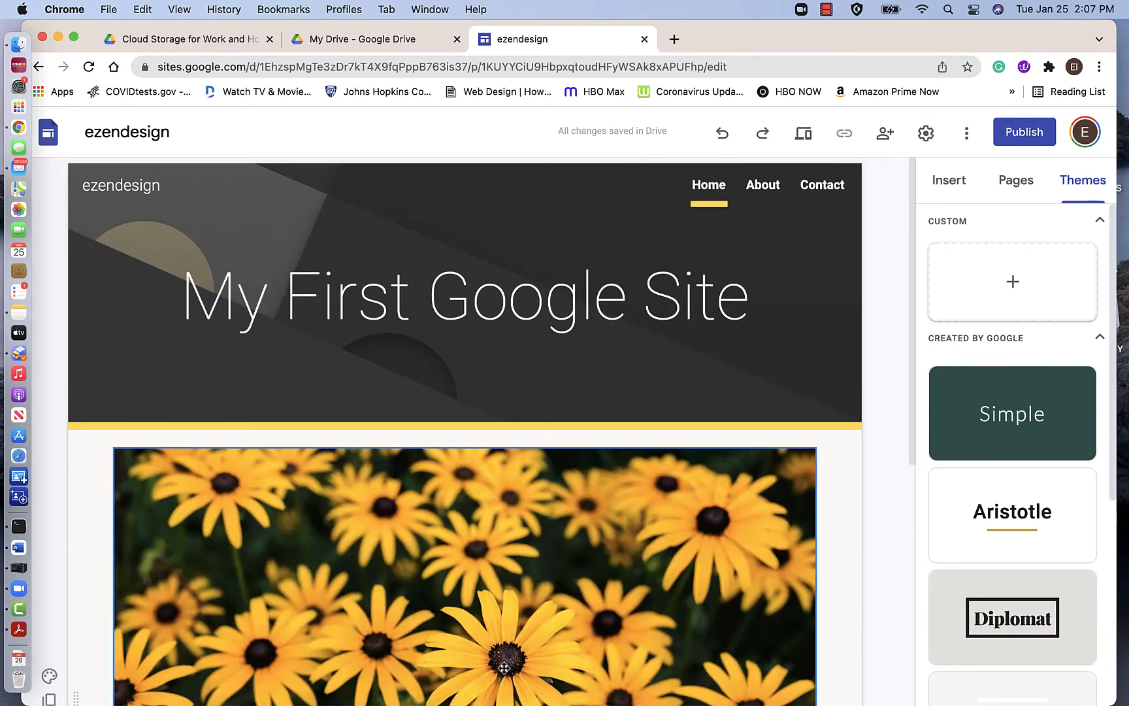
pyautogui.click(388, 377)
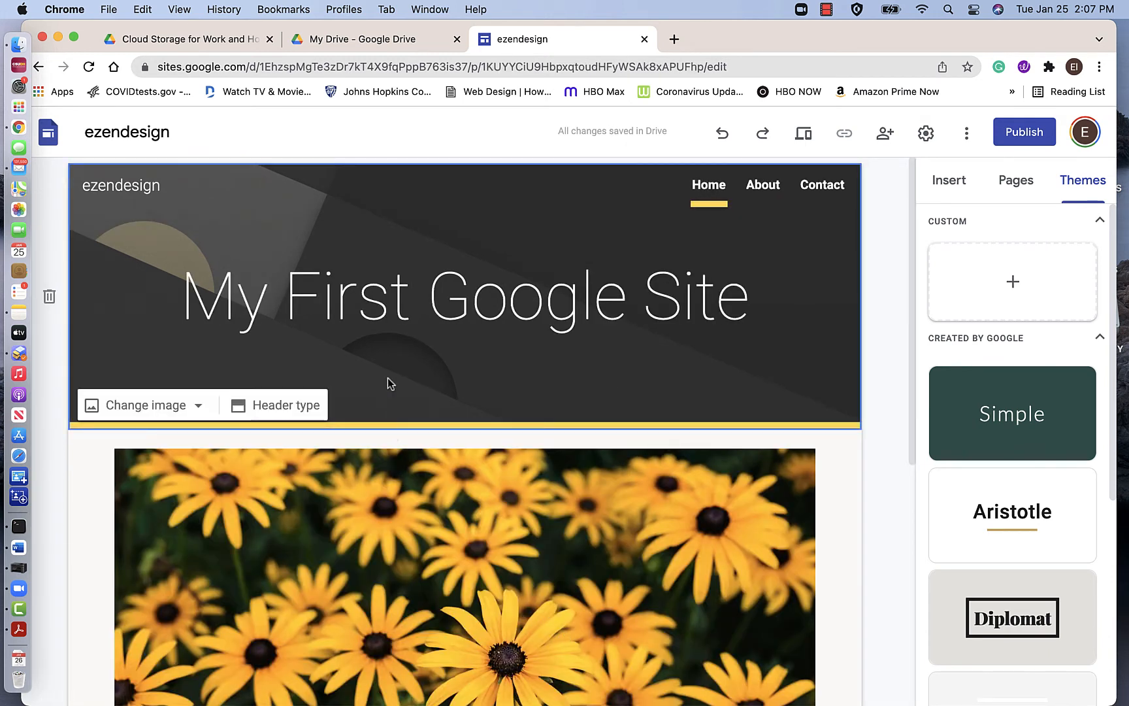
pyautogui.click(92, 410)
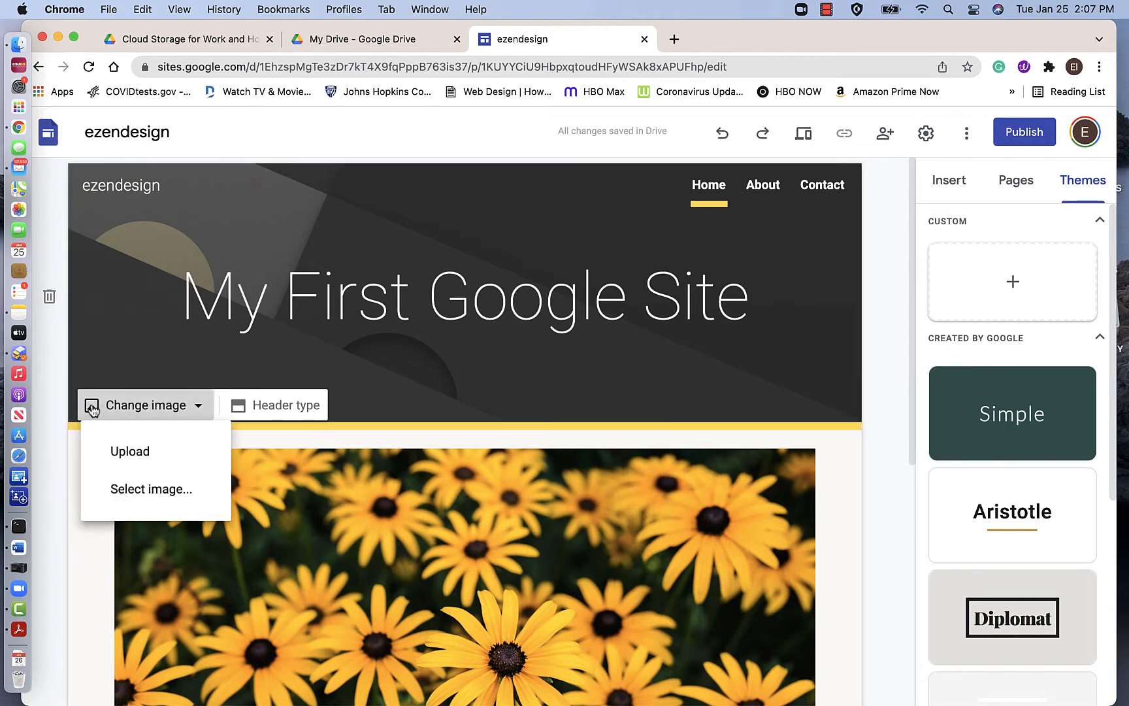
pyautogui.click(138, 496)
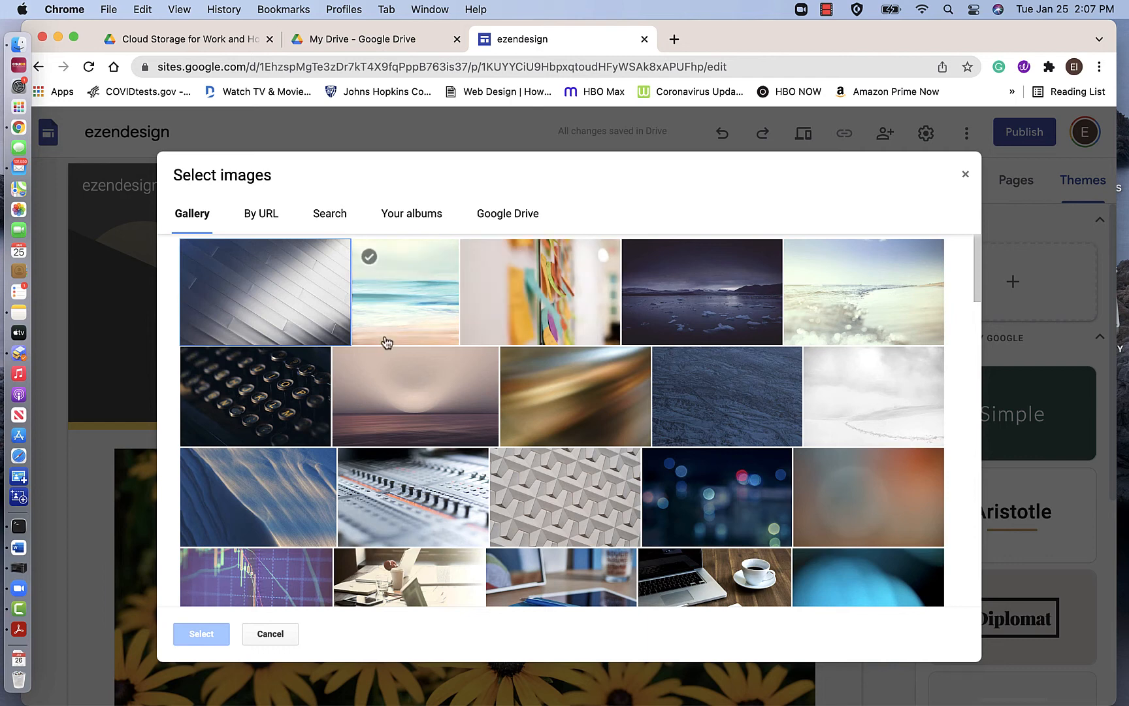
pyautogui.click(402, 319)
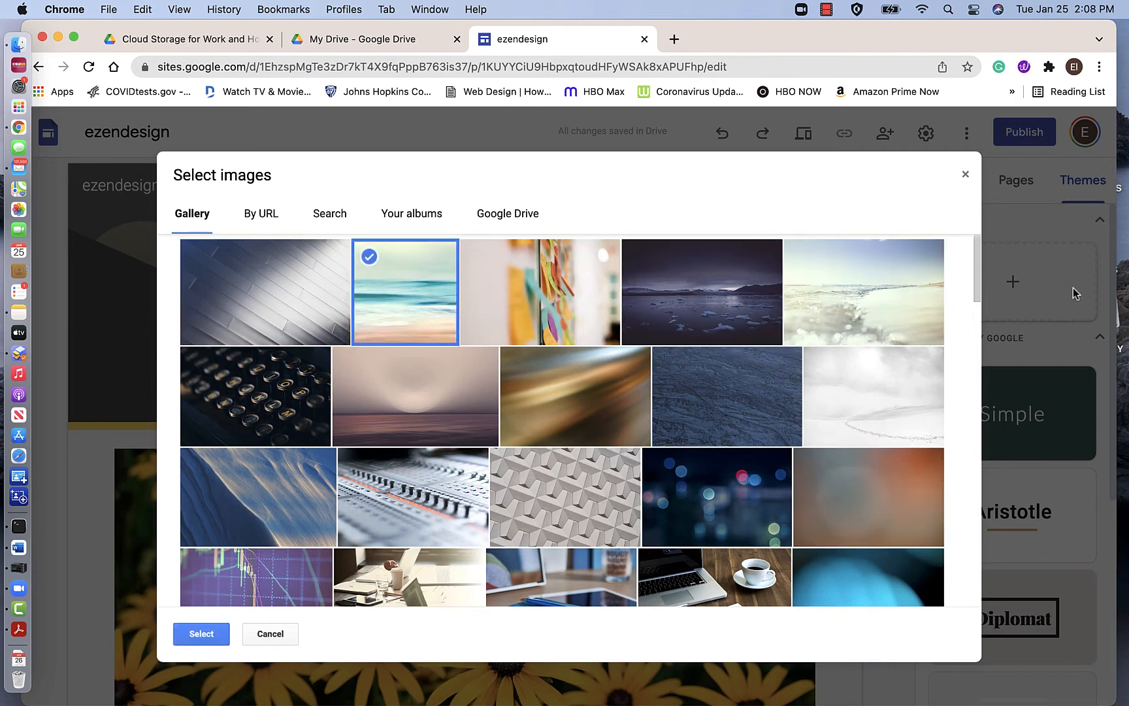
pyautogui.scroll(-1, 784, 468)
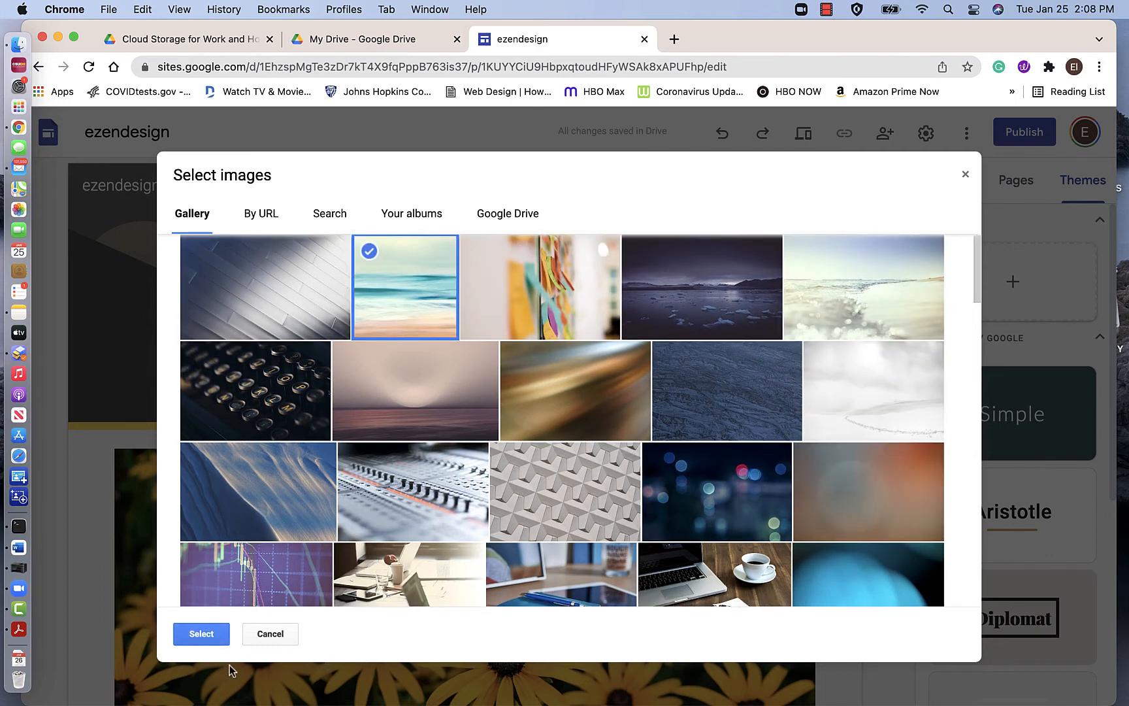
pyautogui.click(199, 633)
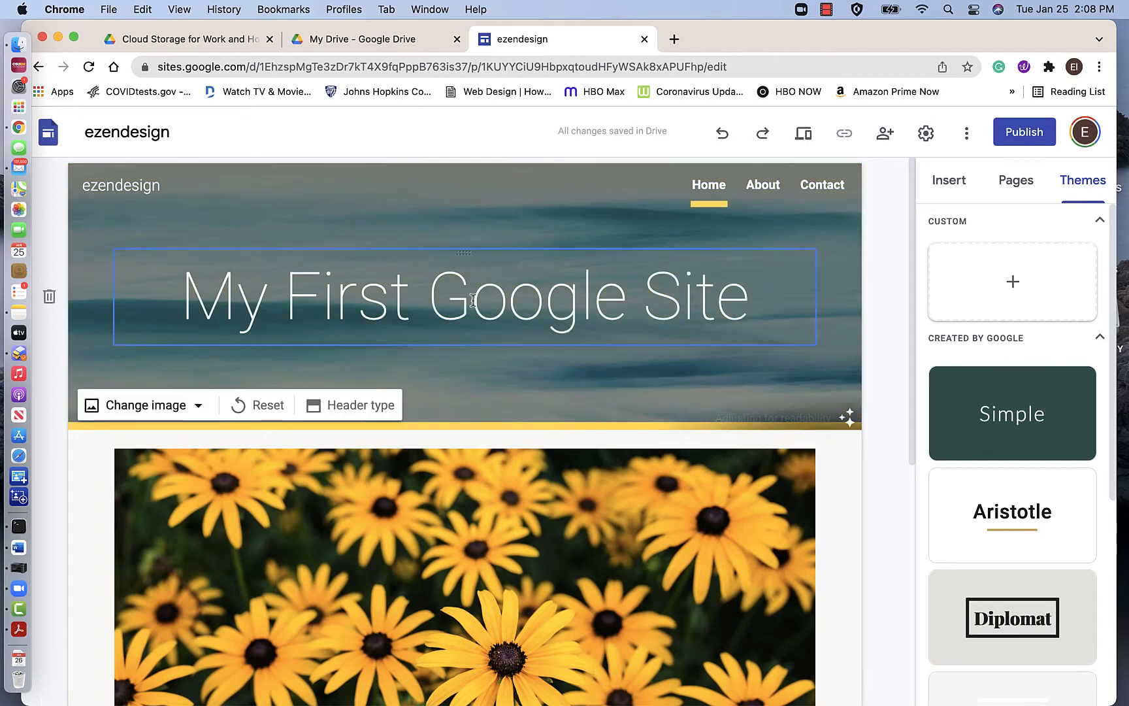
# Try the Large banner and Cover header types on the home page and return the header to Banner.
pyautogui.click(358, 406)
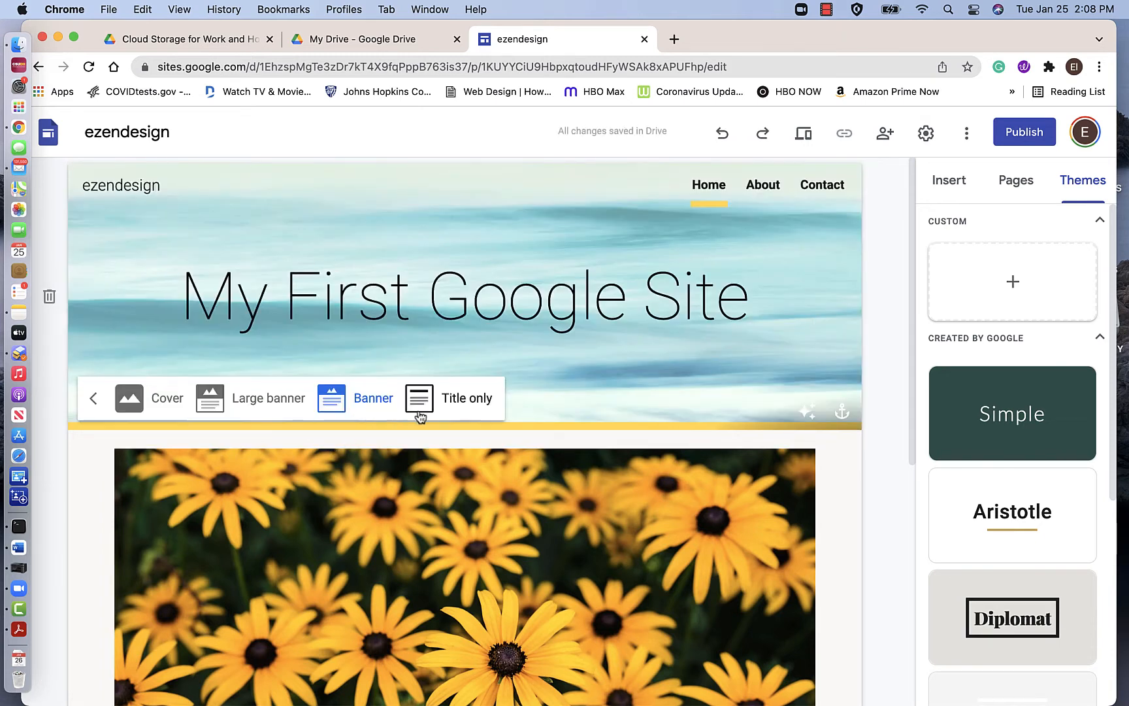
pyautogui.click(260, 411)
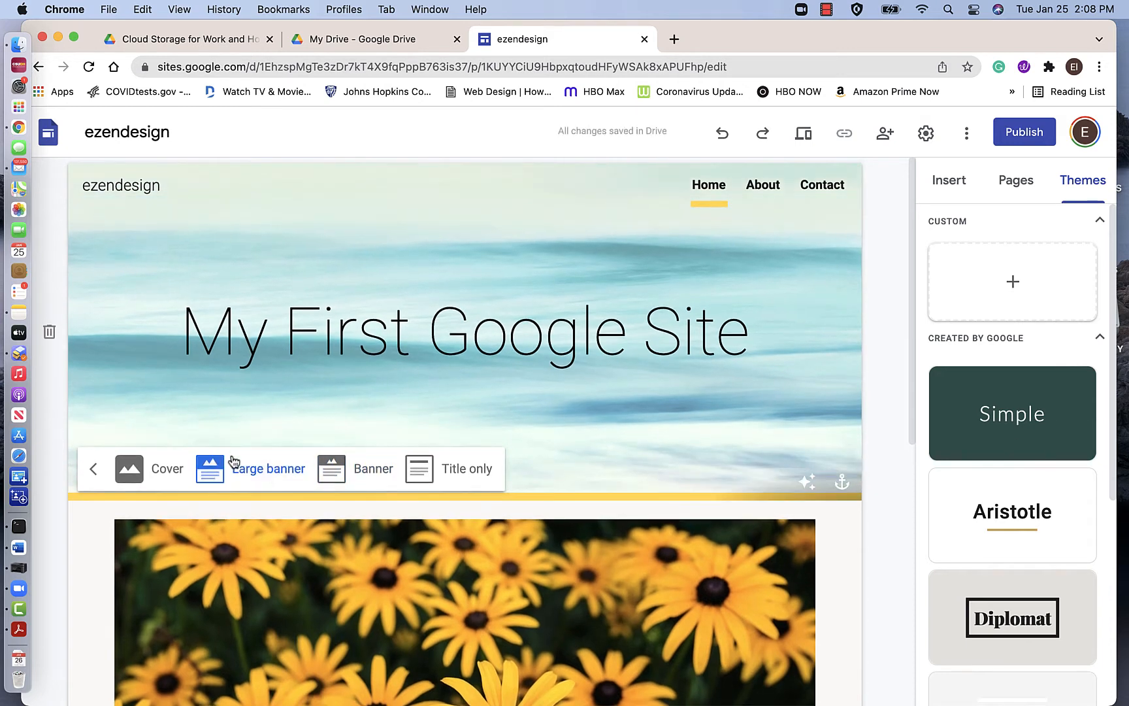
pyautogui.click(167, 471)
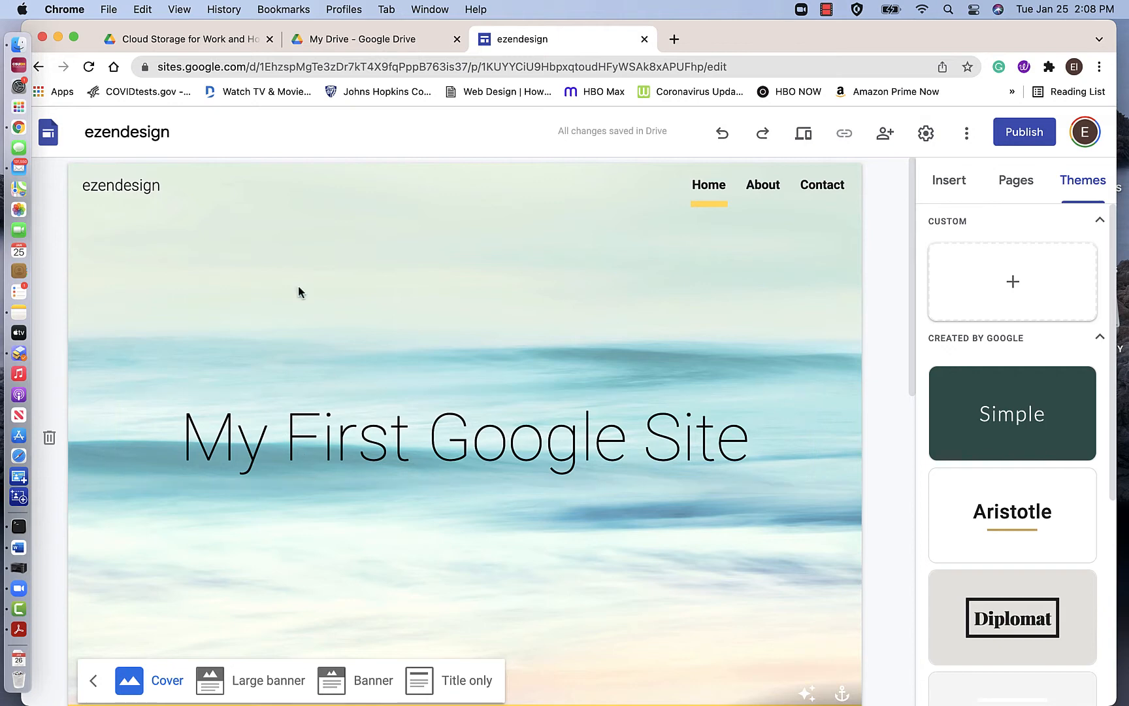
pyautogui.scroll(-5, 341, 617)
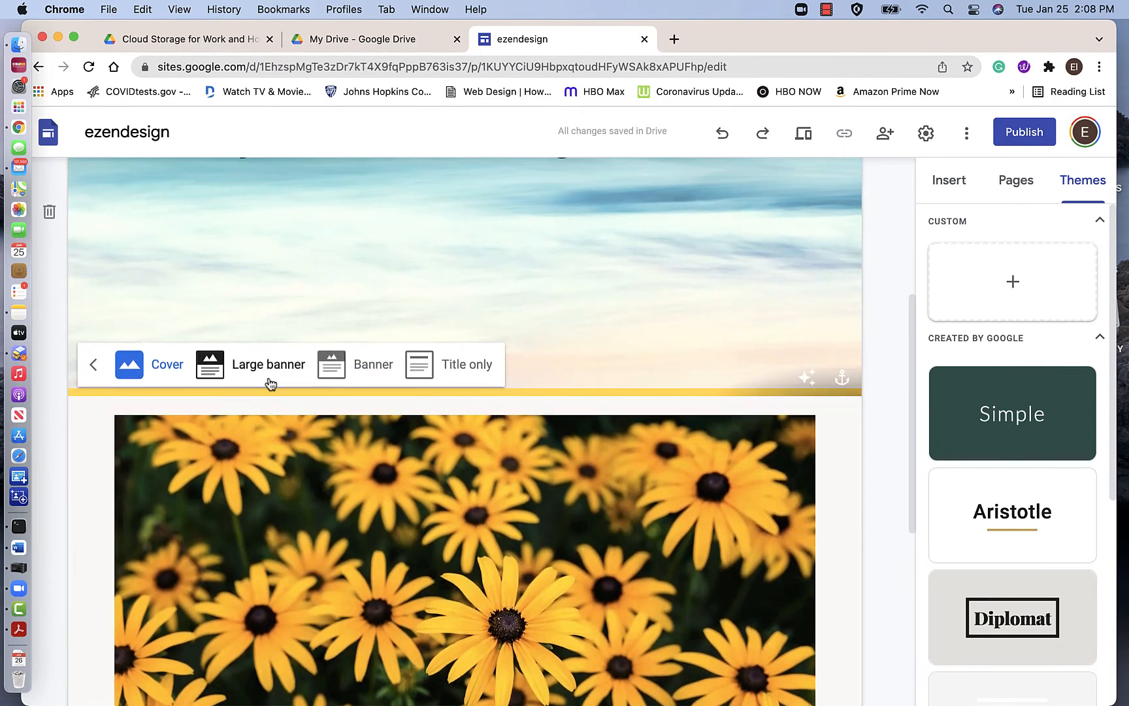
pyautogui.click(355, 369)
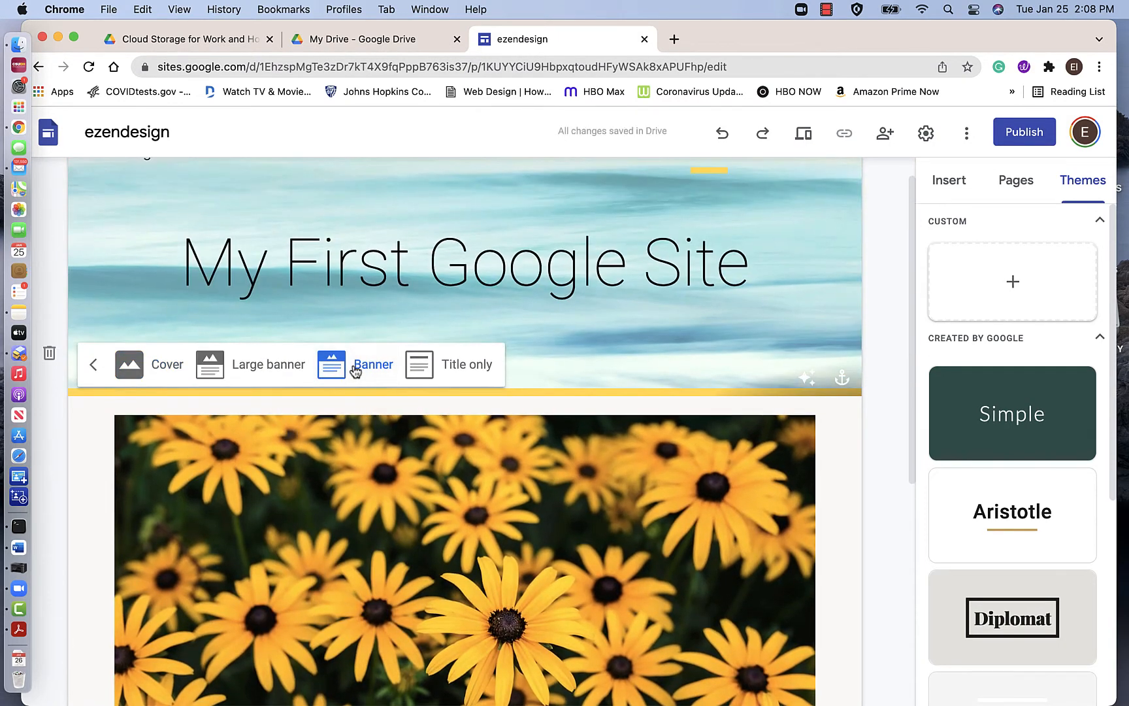
pyautogui.click(838, 418)
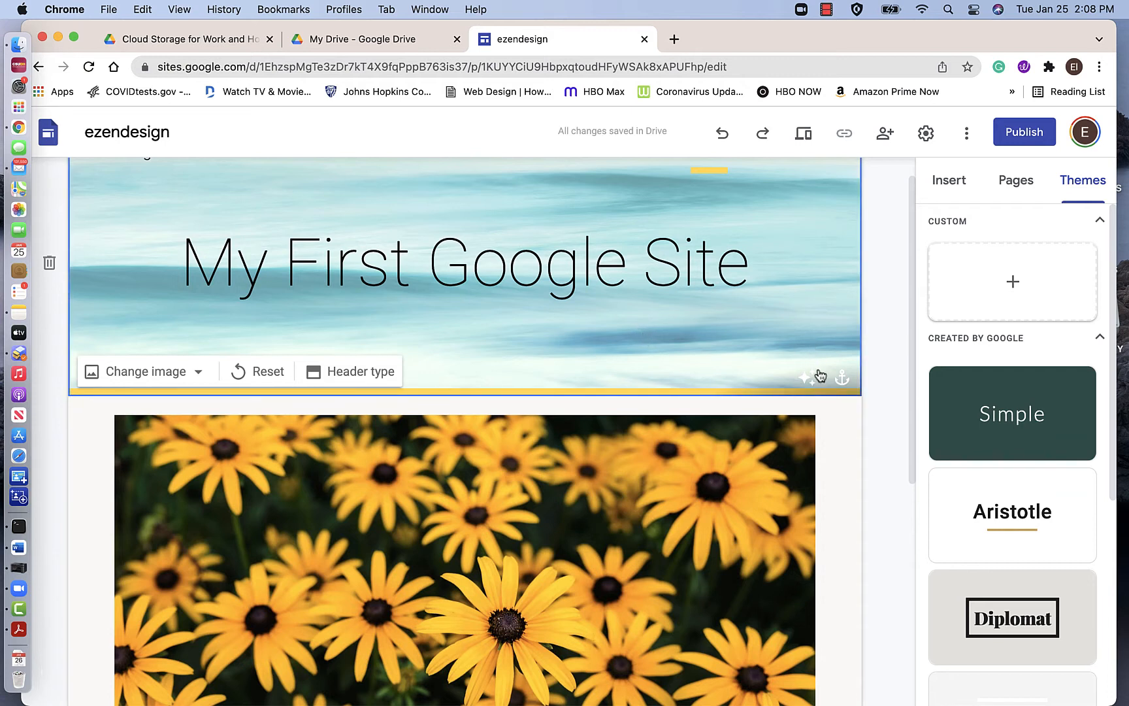
pyautogui.scroll(1, 562, 347)
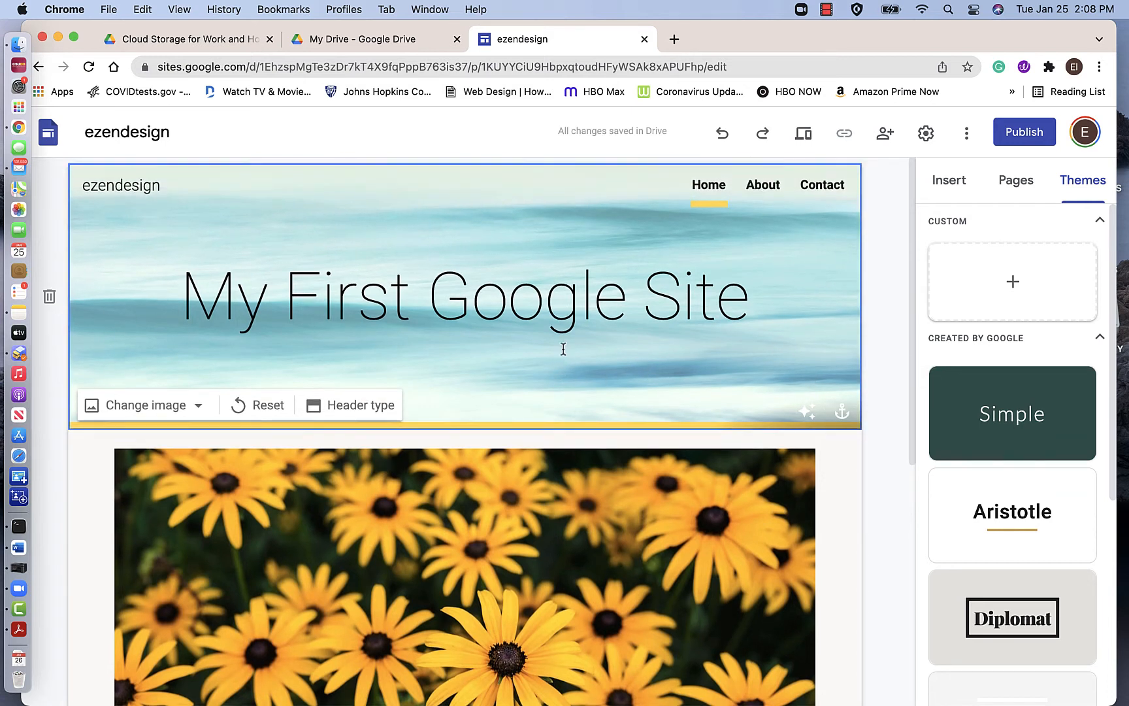
pyautogui.click(144, 404)
pyautogui.click(145, 458)
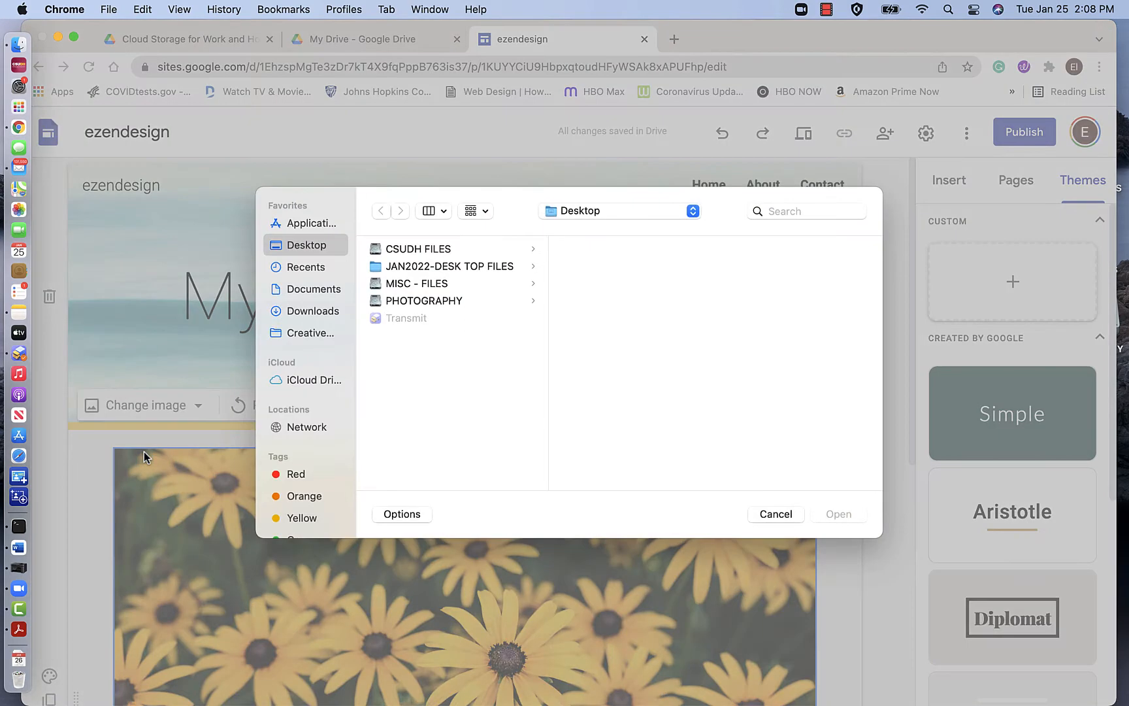
pyautogui.click(778, 515)
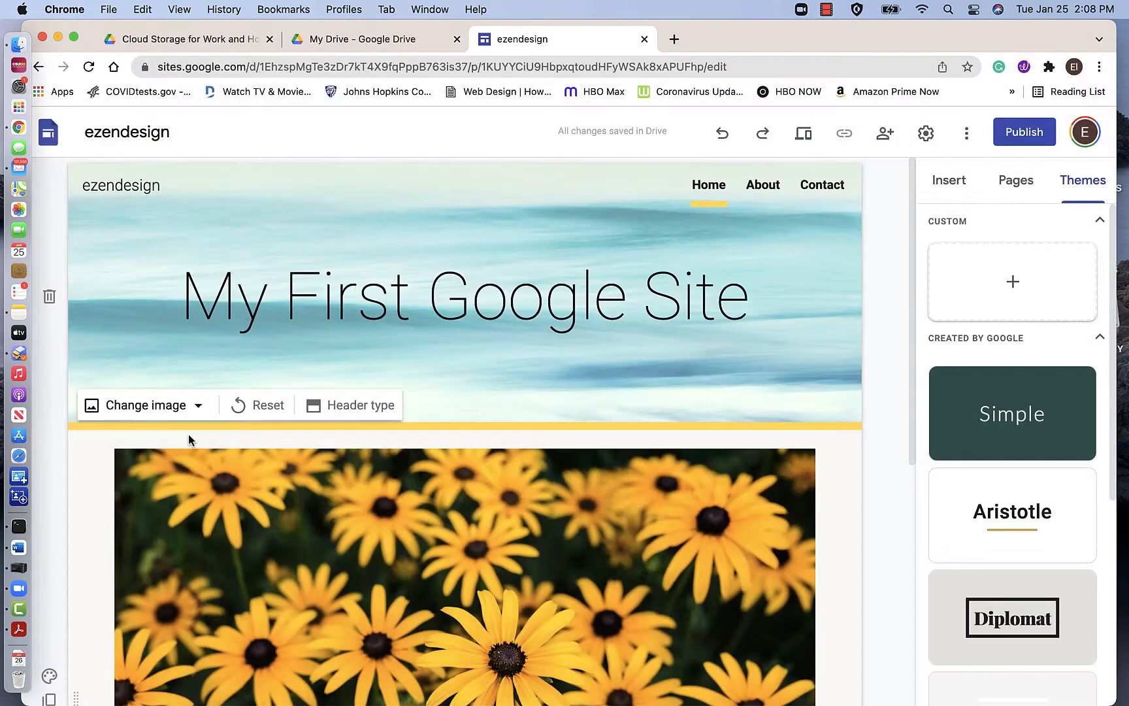
# Change the home page's header image to the dark blue rippled texture from the built-in image gallery.
pyautogui.click(197, 407)
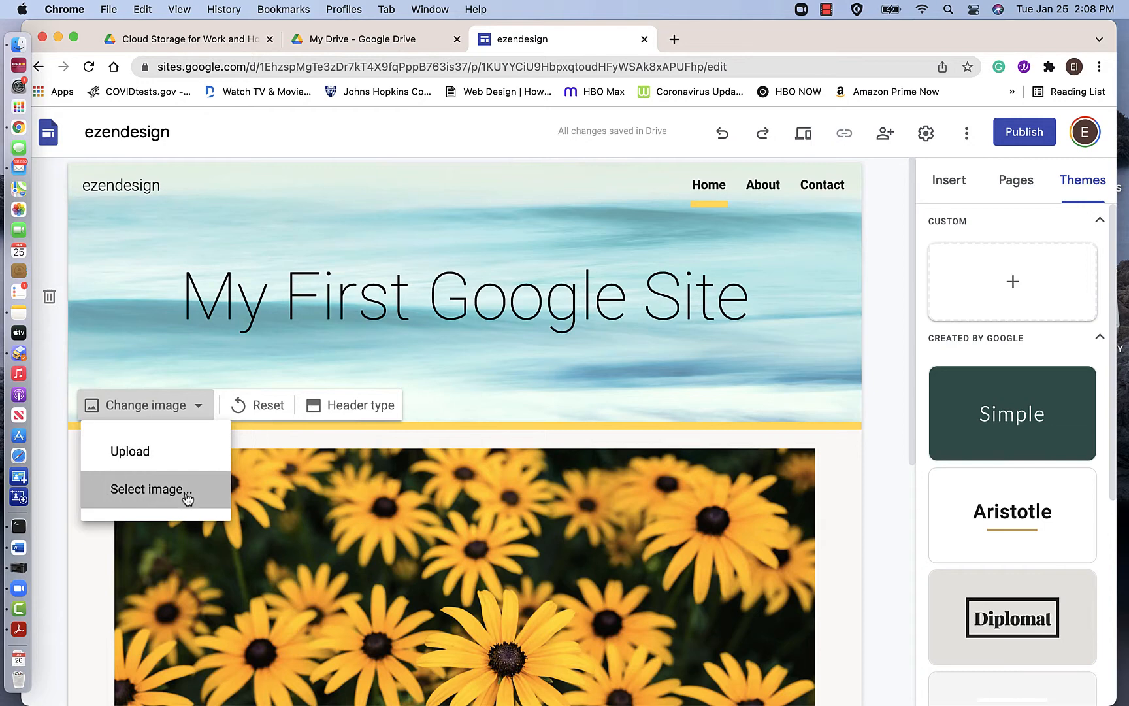
pyautogui.click(185, 491)
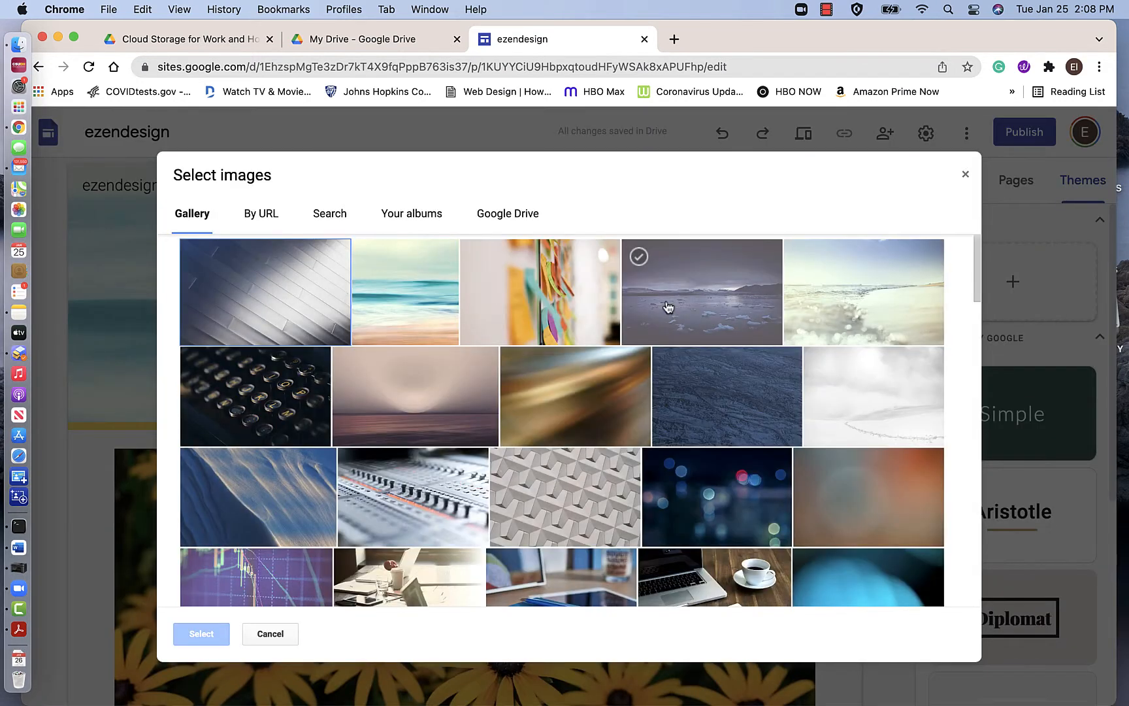
pyautogui.click(716, 396)
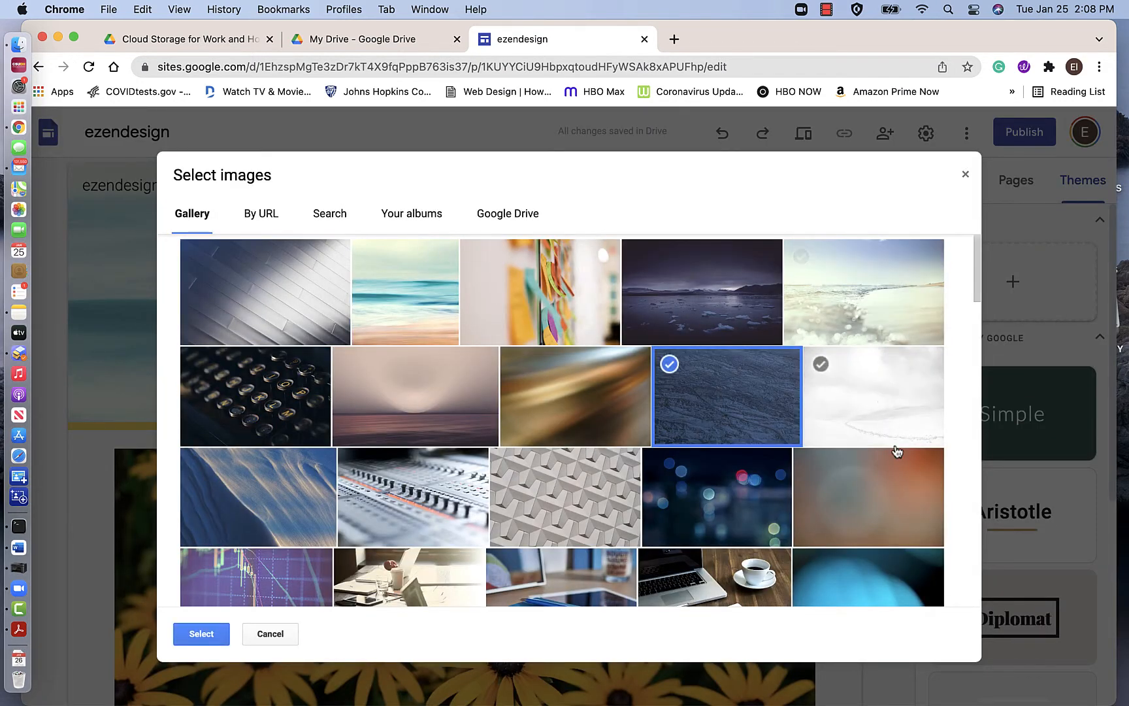
pyautogui.click(201, 633)
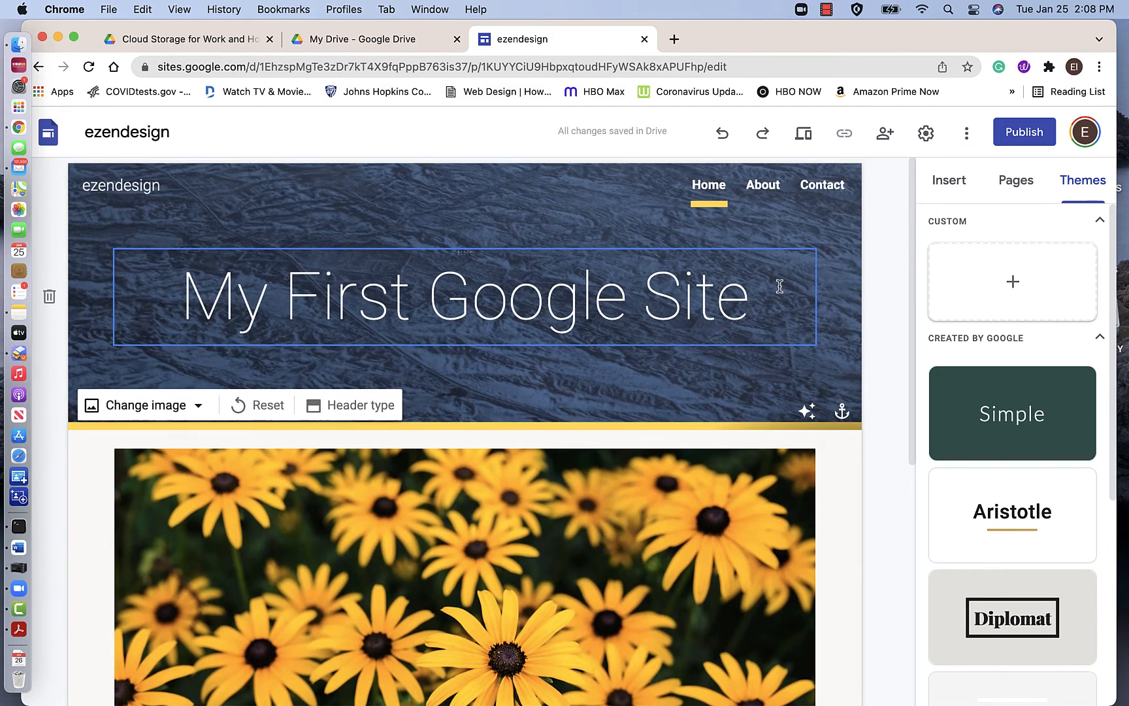
# Add a collapsible group to the About page and enter "Here is some text" as its body text.
pyautogui.click(764, 187)
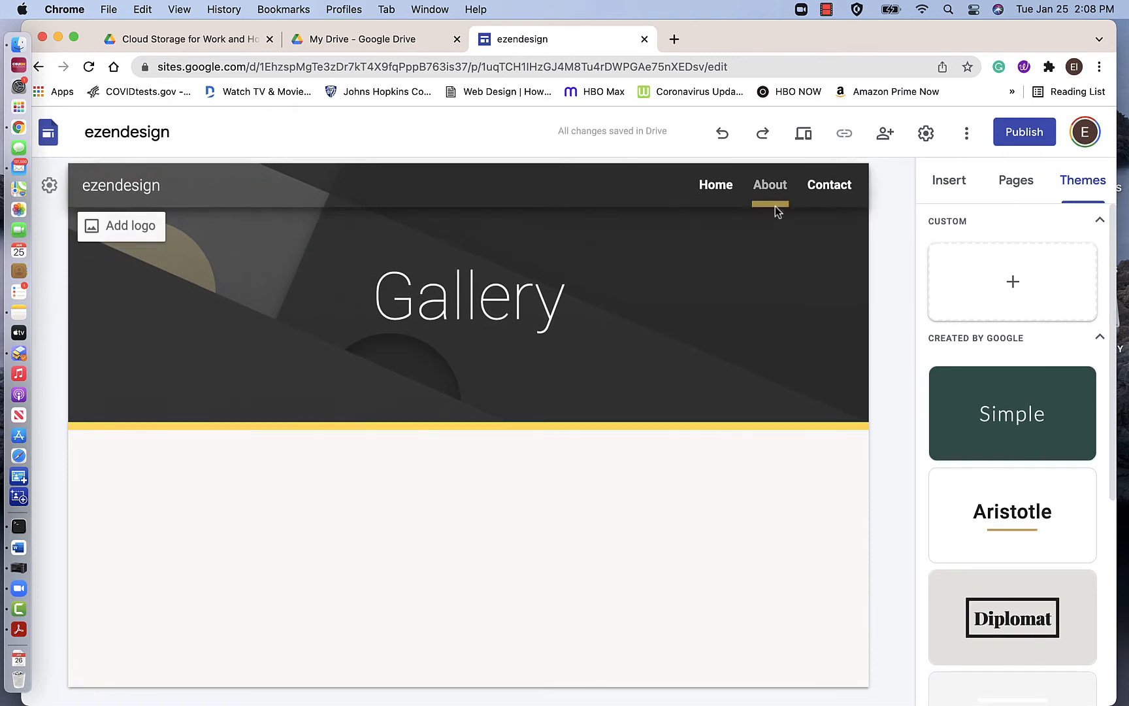
pyautogui.click(949, 187)
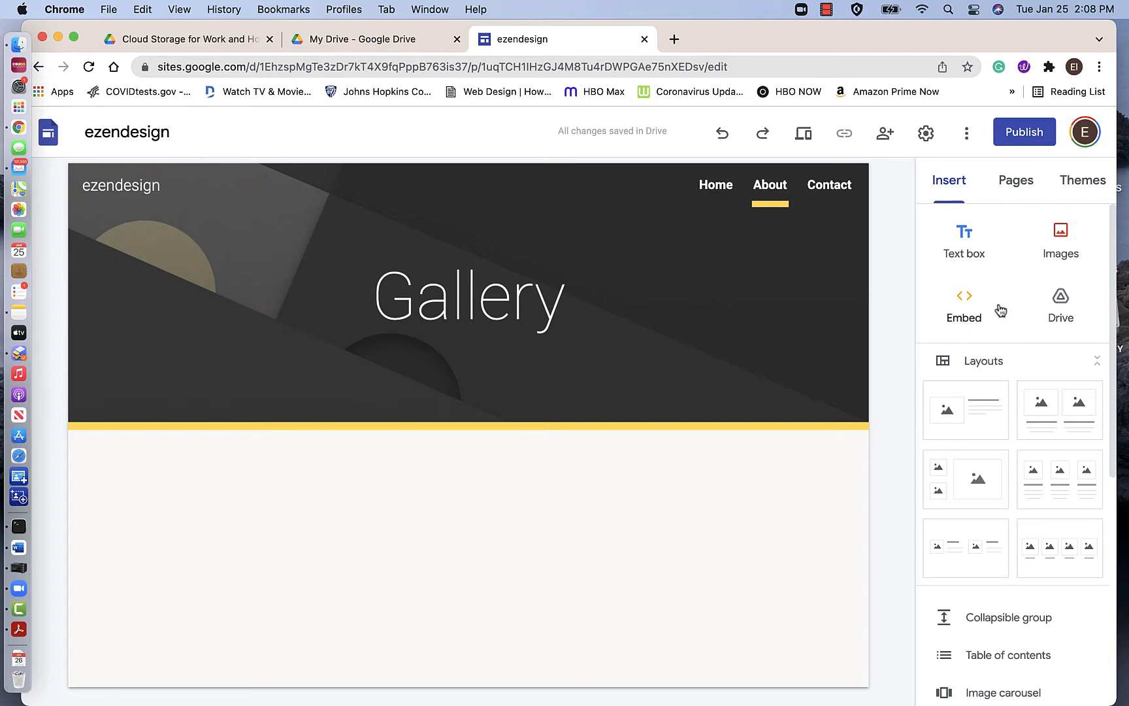
pyautogui.scroll(-5, 994, 426)
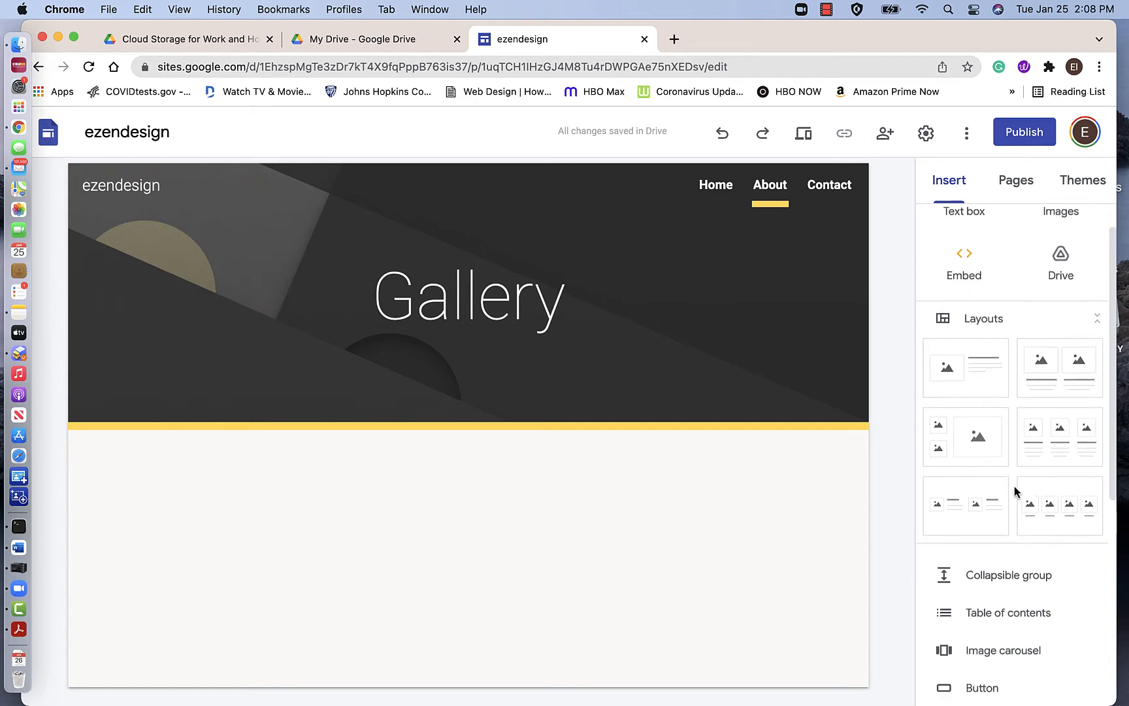
pyautogui.scroll(-1, 1016, 492)
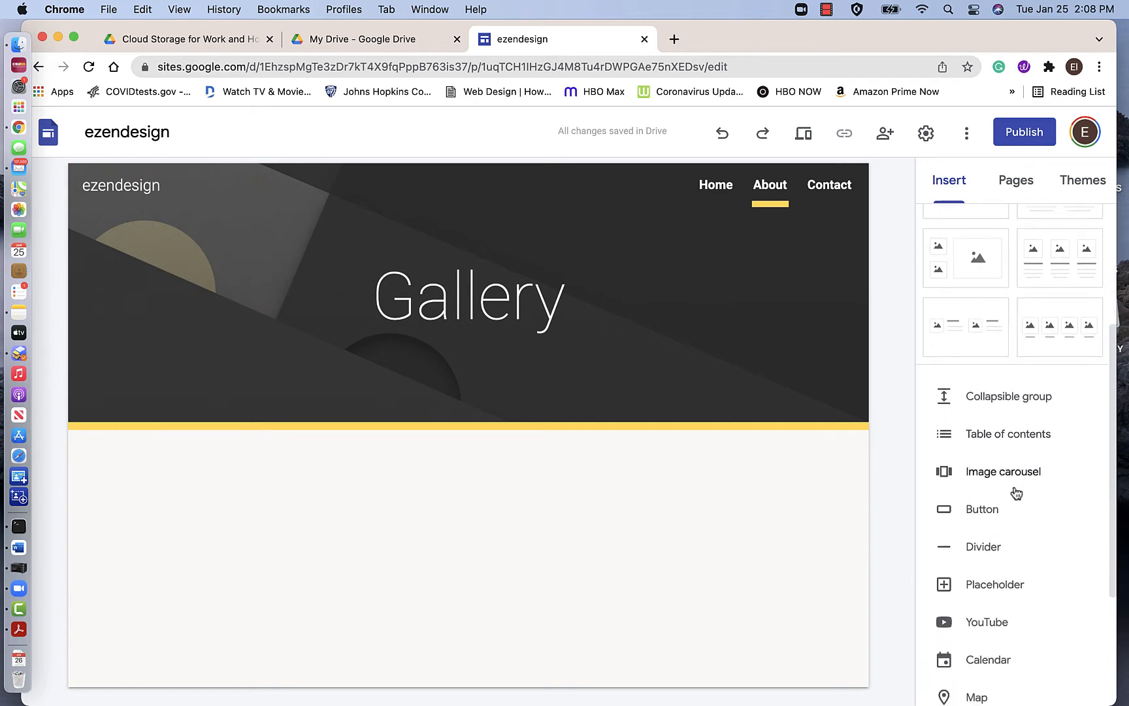
pyautogui.click(969, 400)
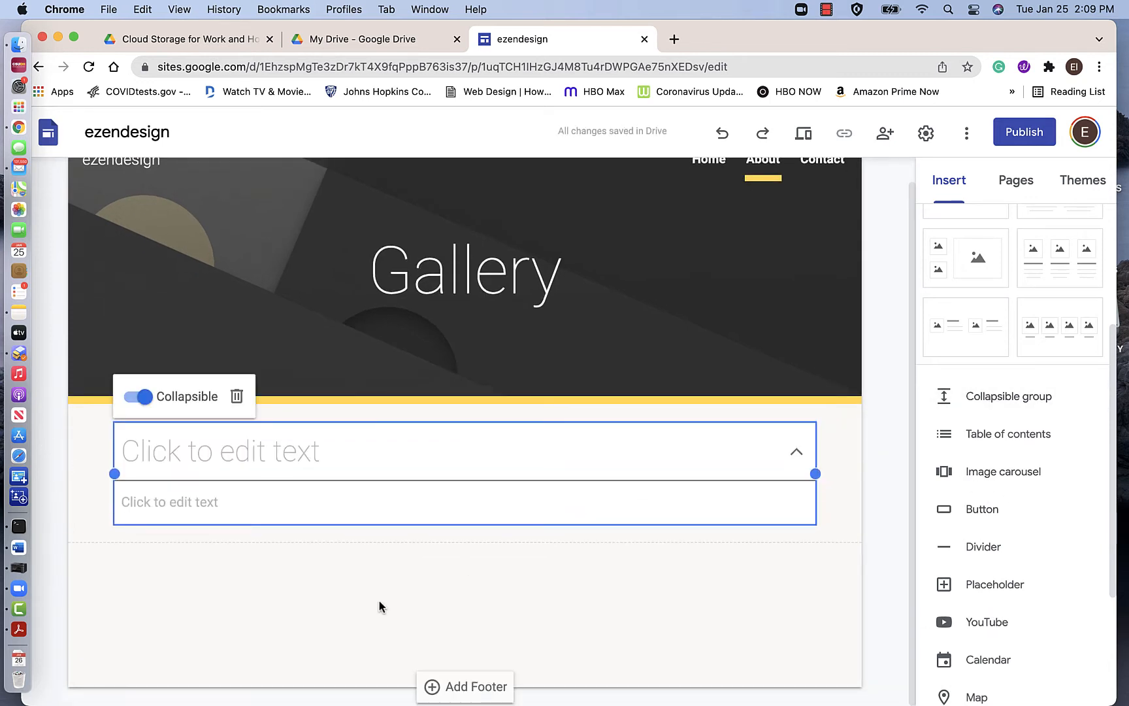
pyautogui.click(208, 501)
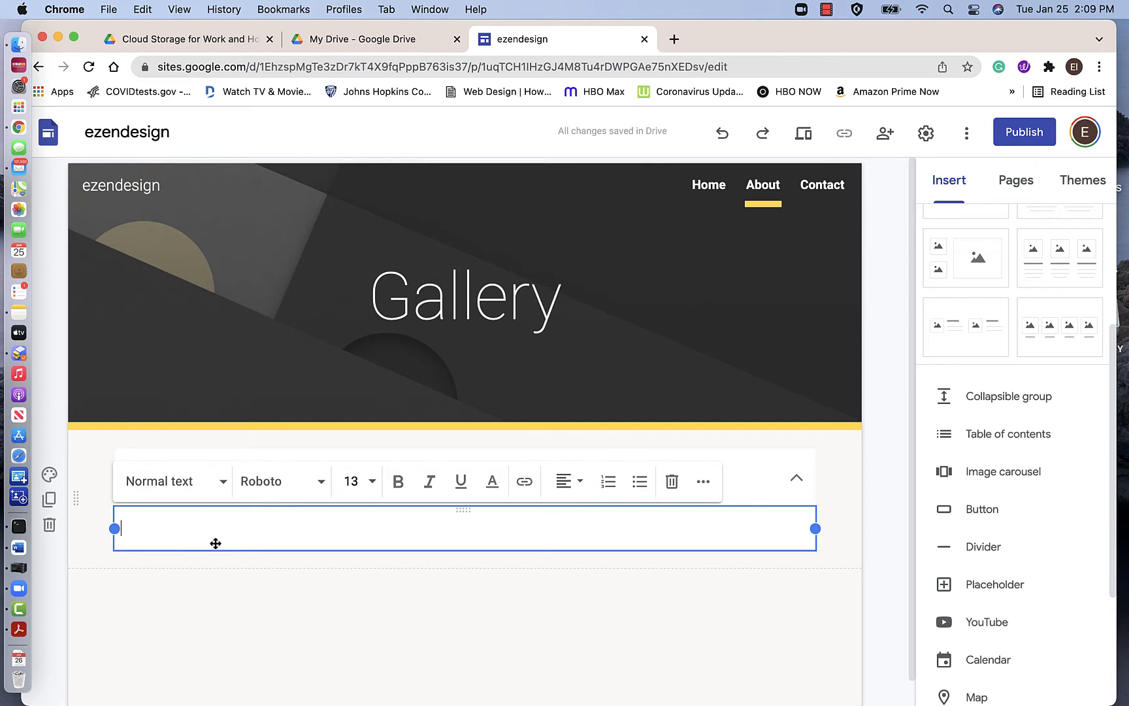
pyautogui.write('Here is ')
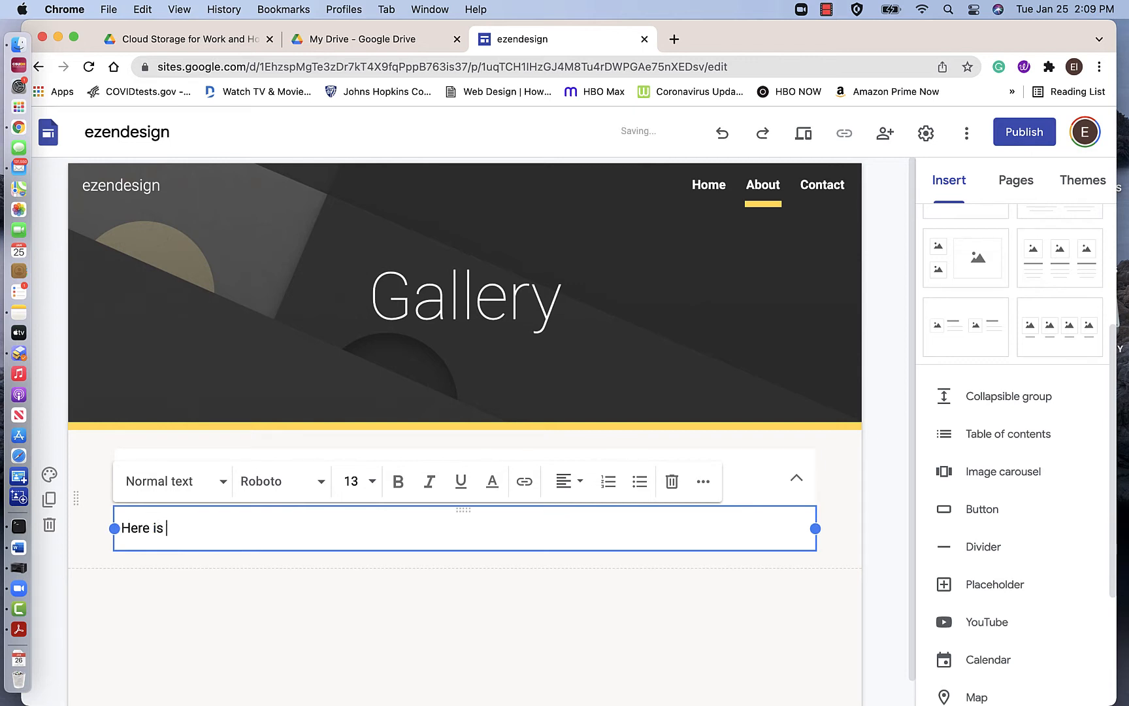
pyautogui.write('s')
pyautogui.write('ome text')
pyautogui.press('Return')
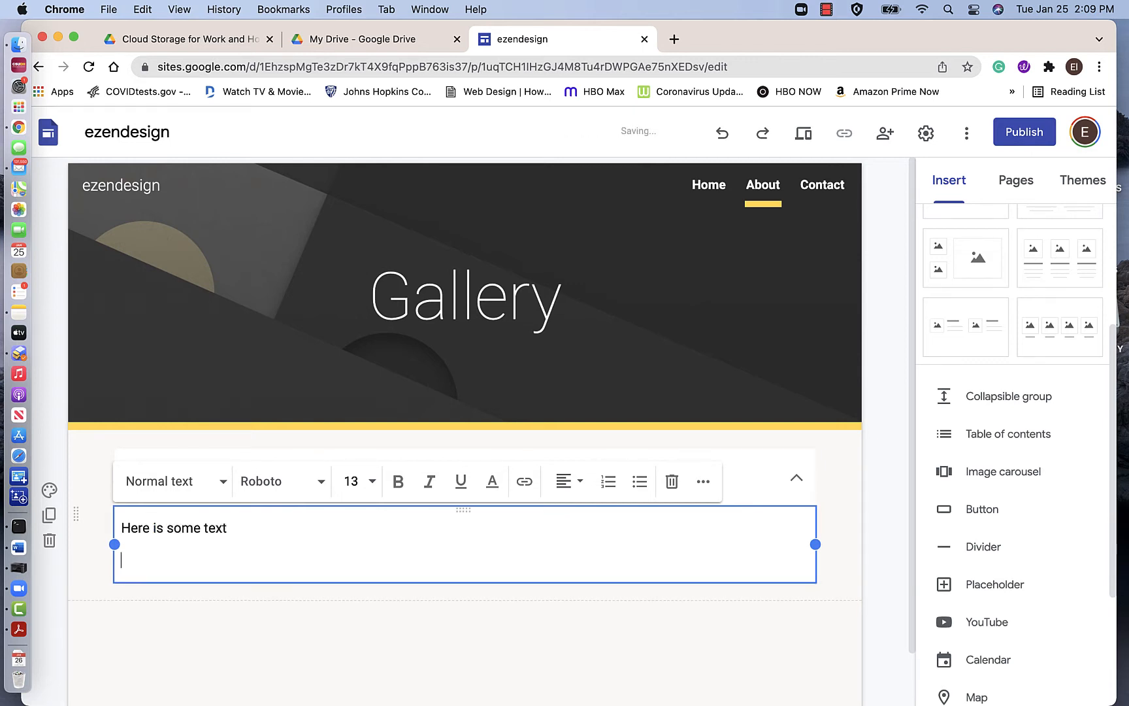
pyautogui.press('BackSpace')
pyautogui.click(234, 635)
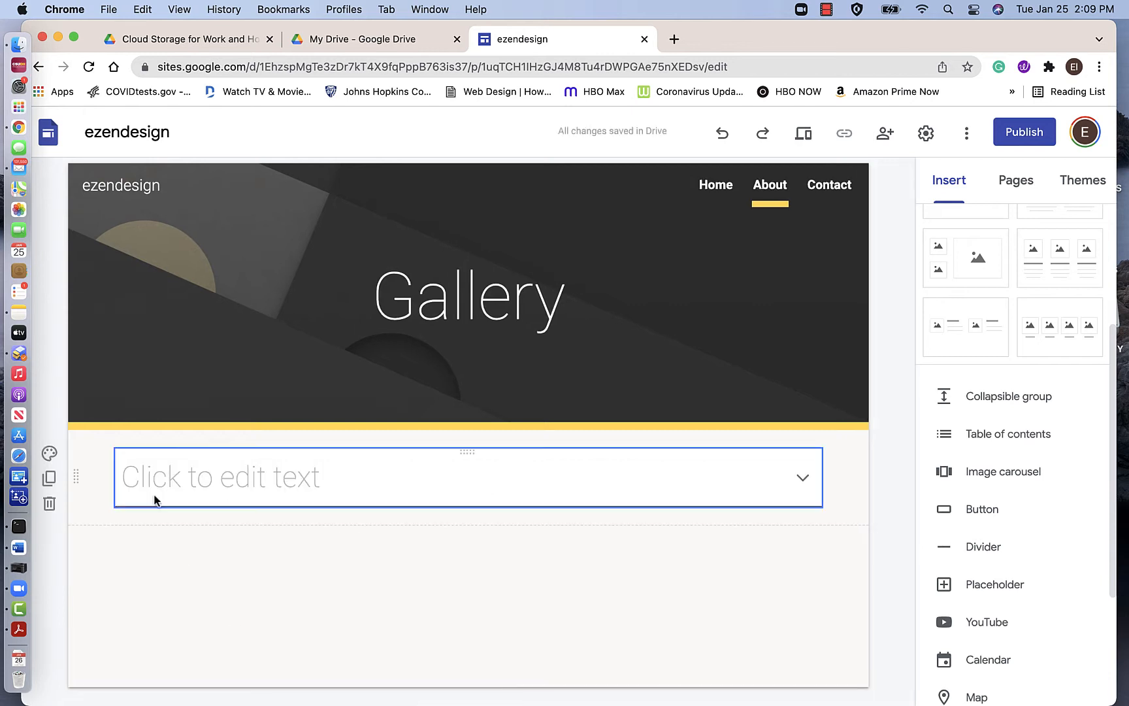
# Set the collapsible group's heading to "Click for More Information".
pyautogui.click(173, 482)
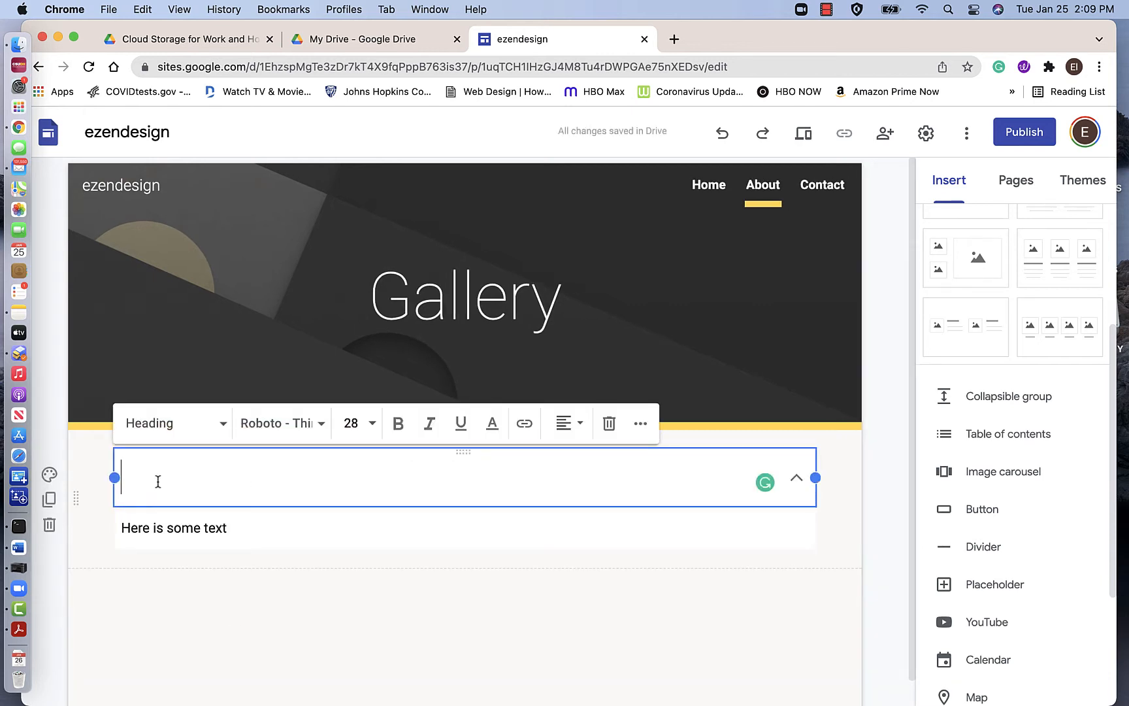
pyautogui.write('Click fo')
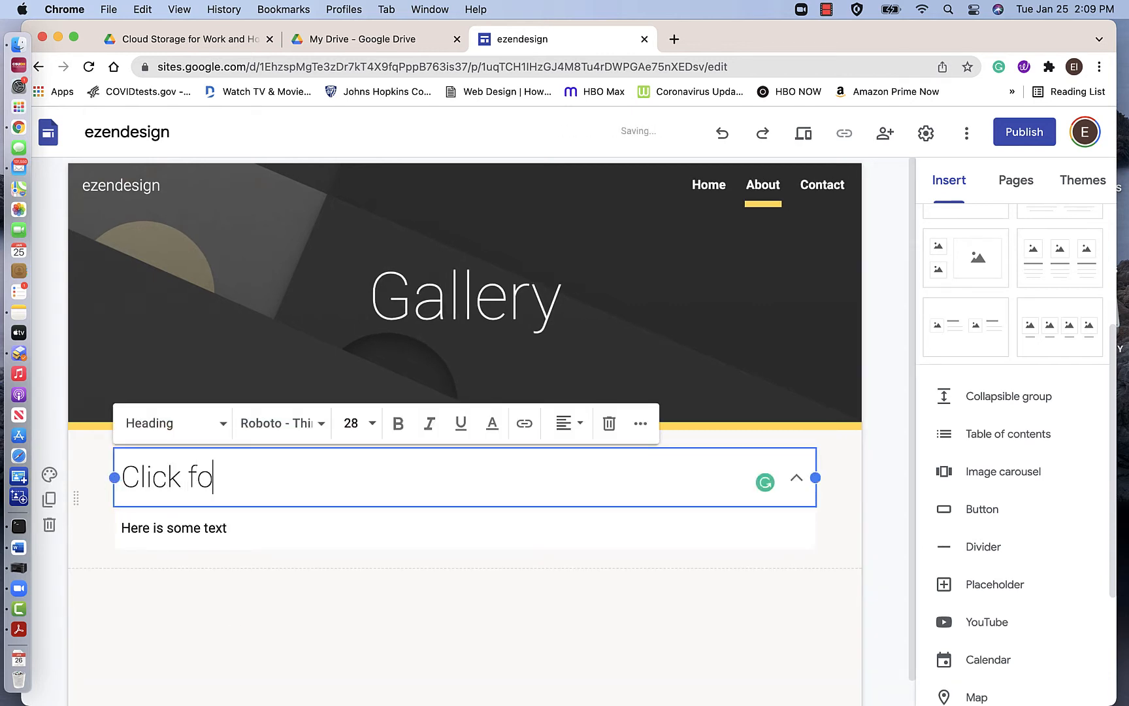
pyautogui.write('r More i')
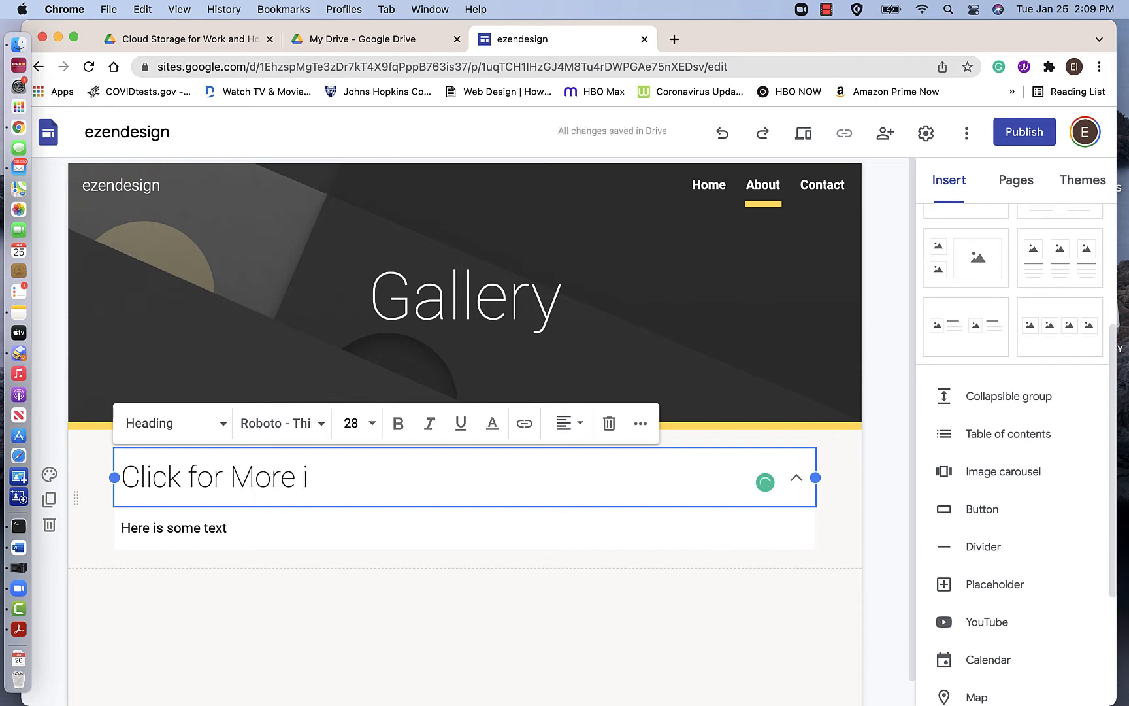
pyautogui.write('nformation')
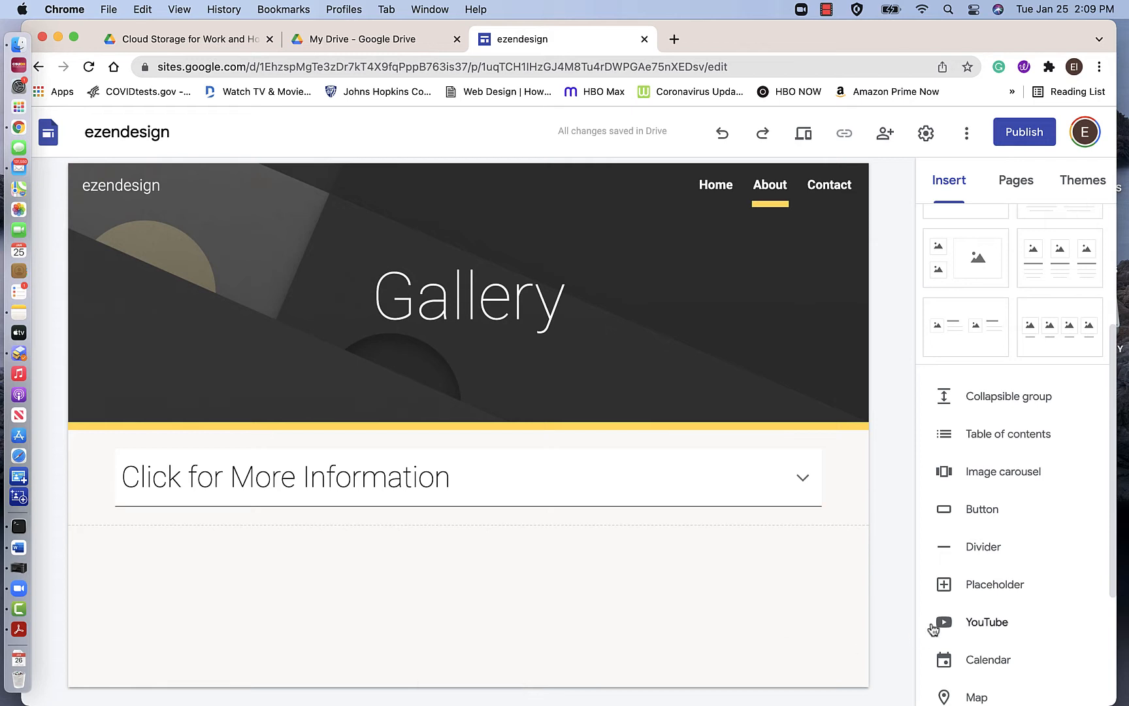
# Insert the uploaded YouTube video "Effects Puppet tool" on the Contact page.
pyautogui.scroll(-5, 931, 628)
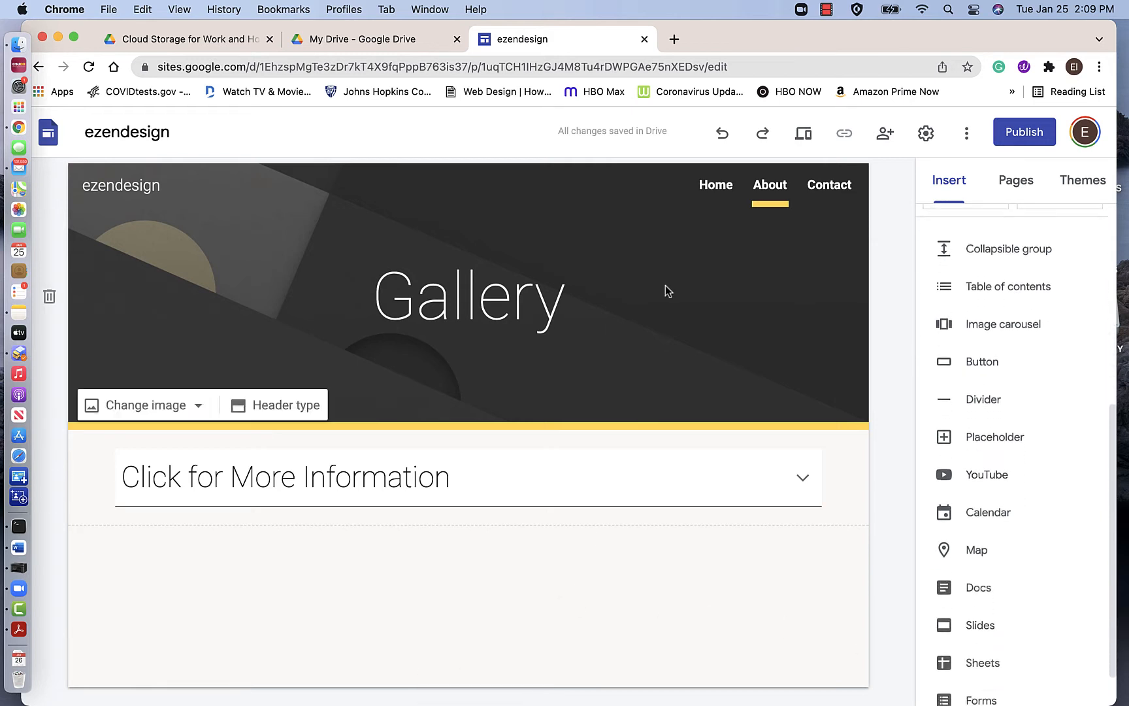
pyautogui.click(827, 191)
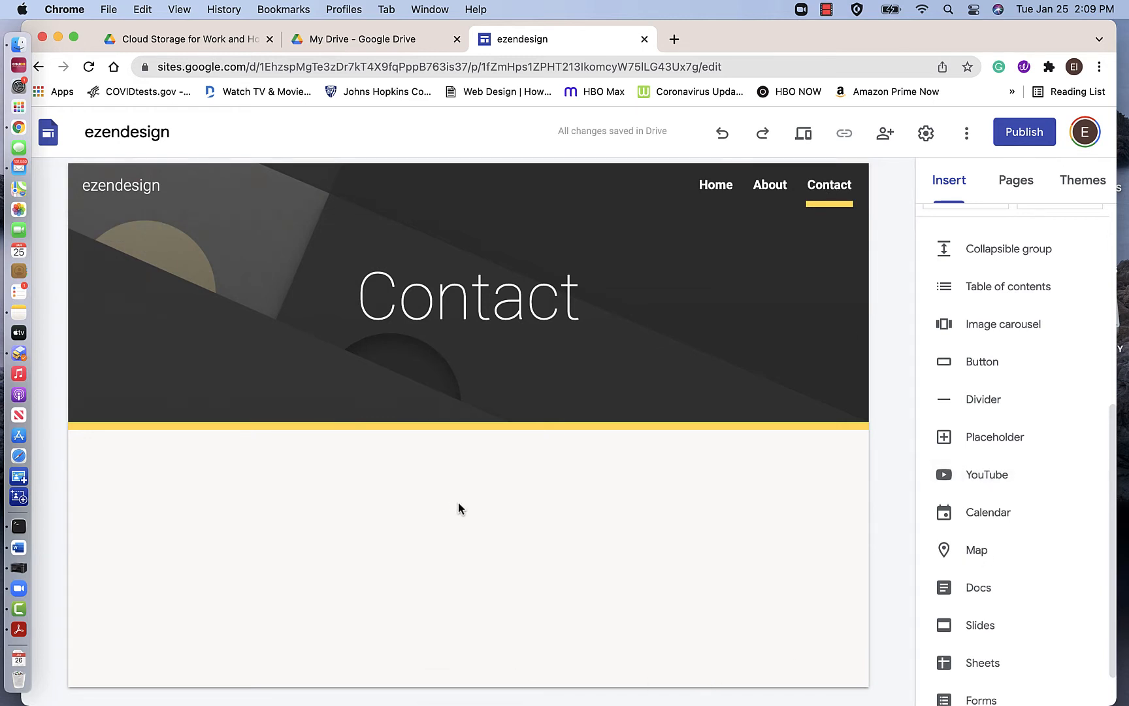
pyautogui.click(968, 477)
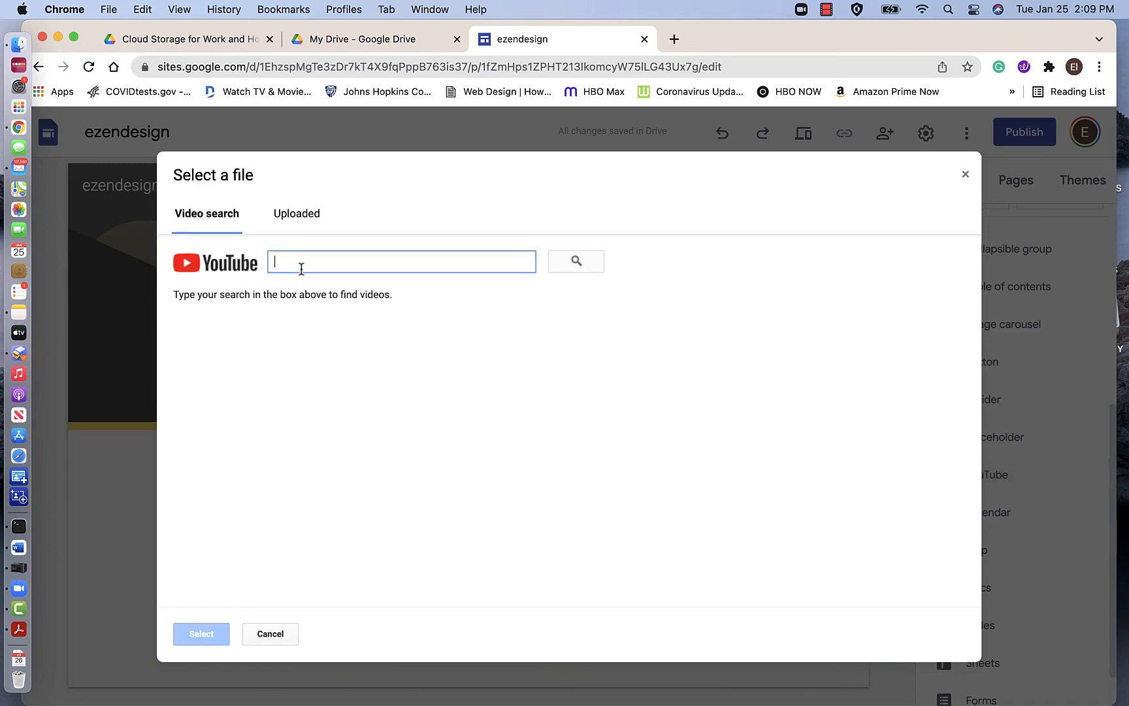
pyautogui.click(301, 218)
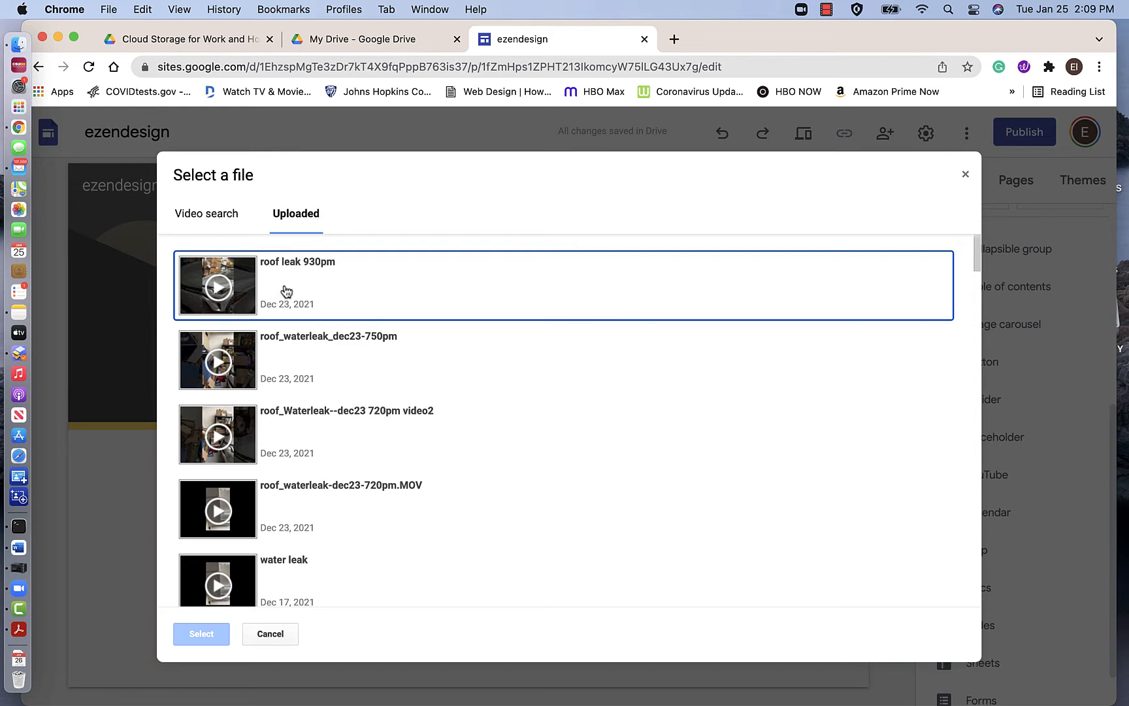
pyautogui.scroll(-10, 350, 513)
pyautogui.scroll(-5, 354, 517)
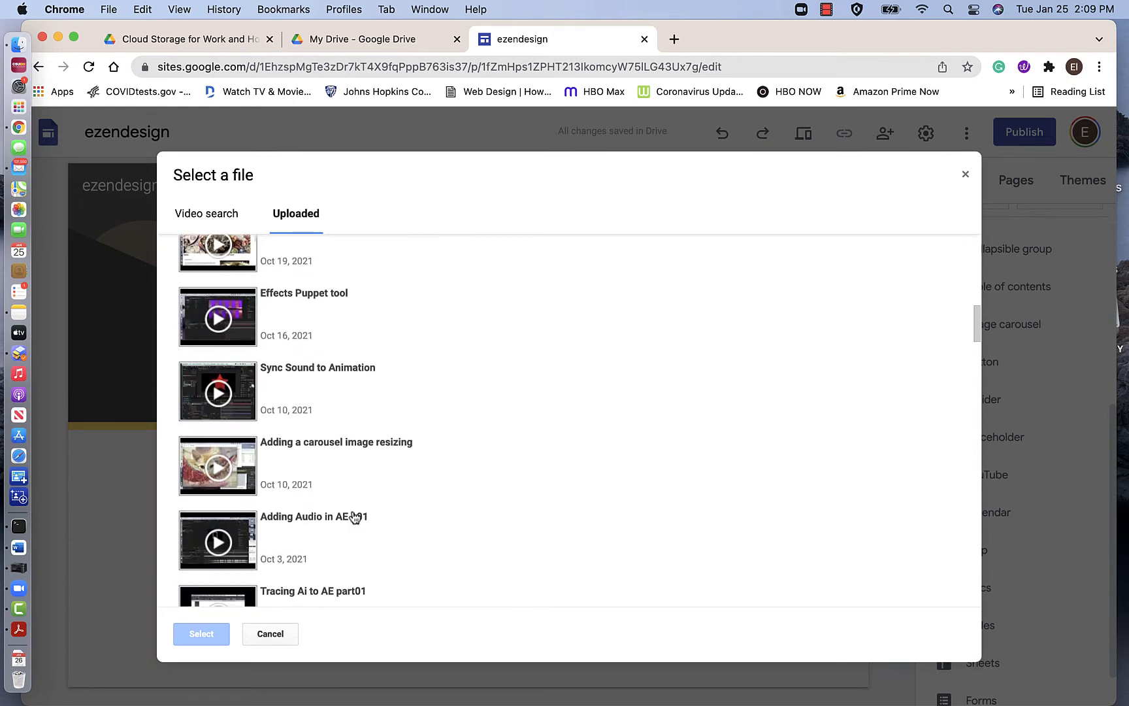
pyautogui.doubleClick(297, 323)
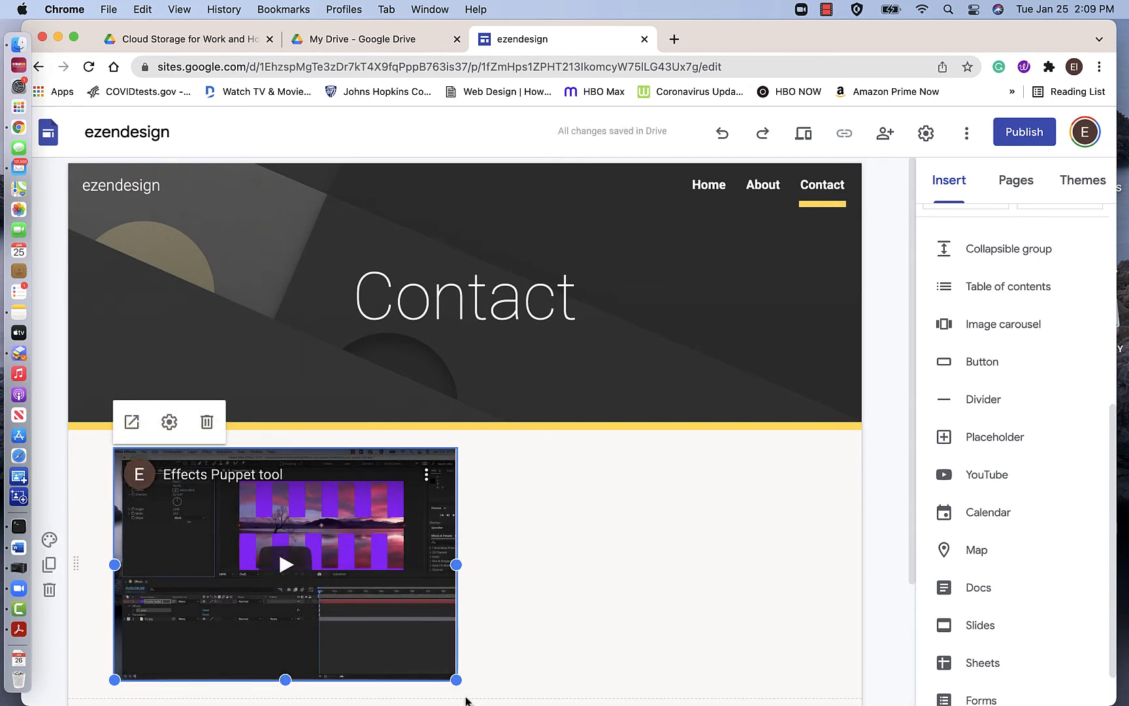
pyautogui.moveTo(456, 680); pyautogui.dragTo(456, 682)
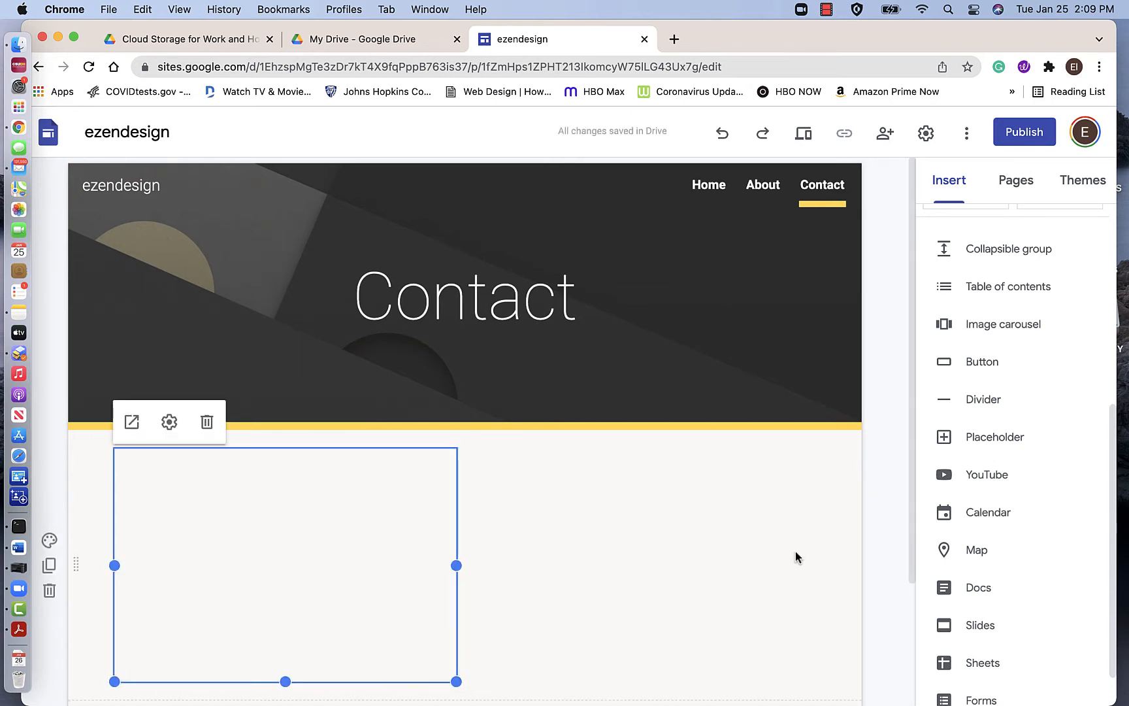
# Try embedding the account owner's personal calendar below the video on the Contact page, and delete it again.
pyautogui.click(988, 513)
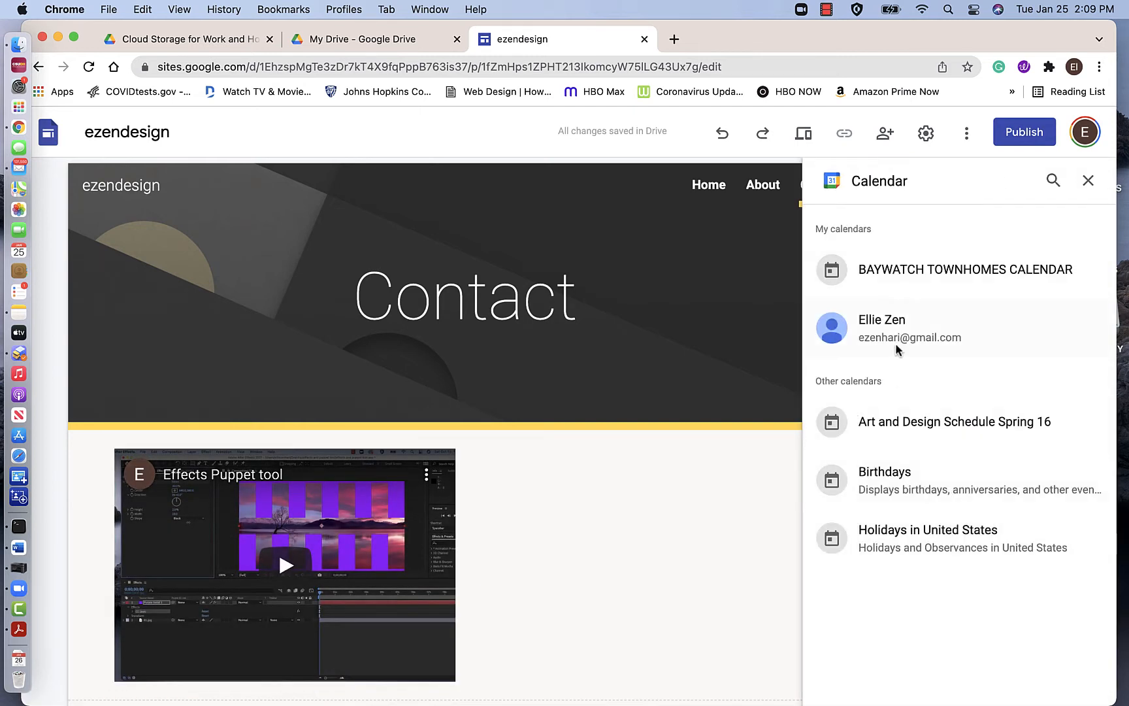
pyautogui.doubleClick(894, 337)
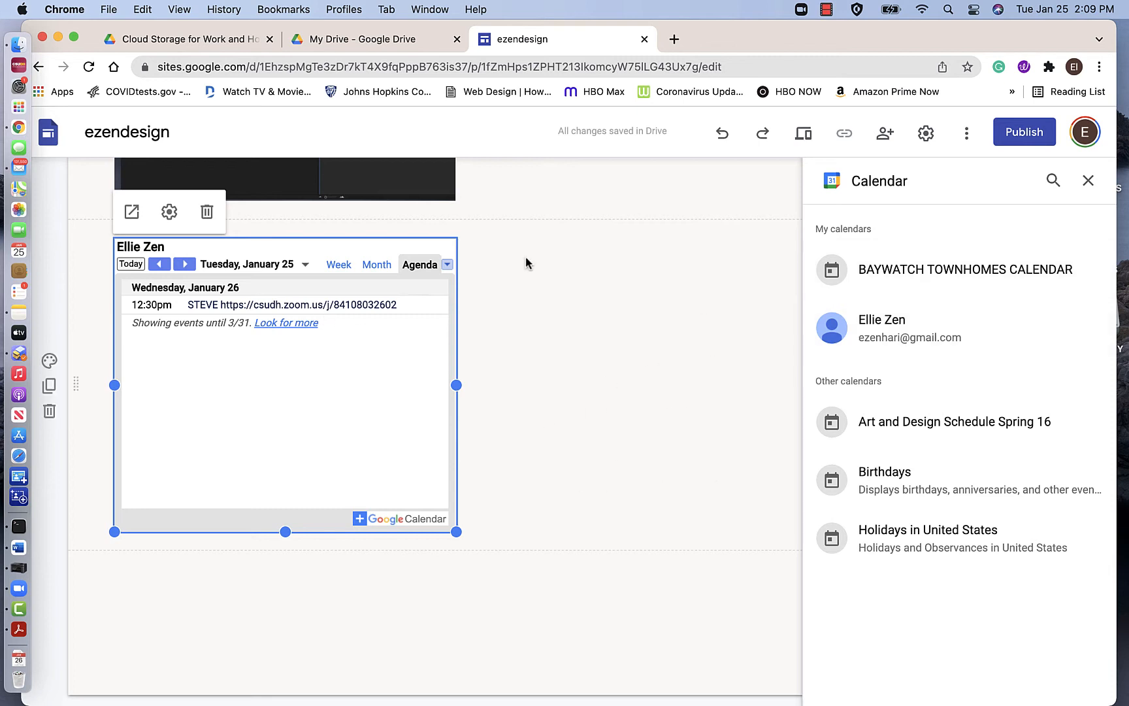
pyautogui.click(1088, 182)
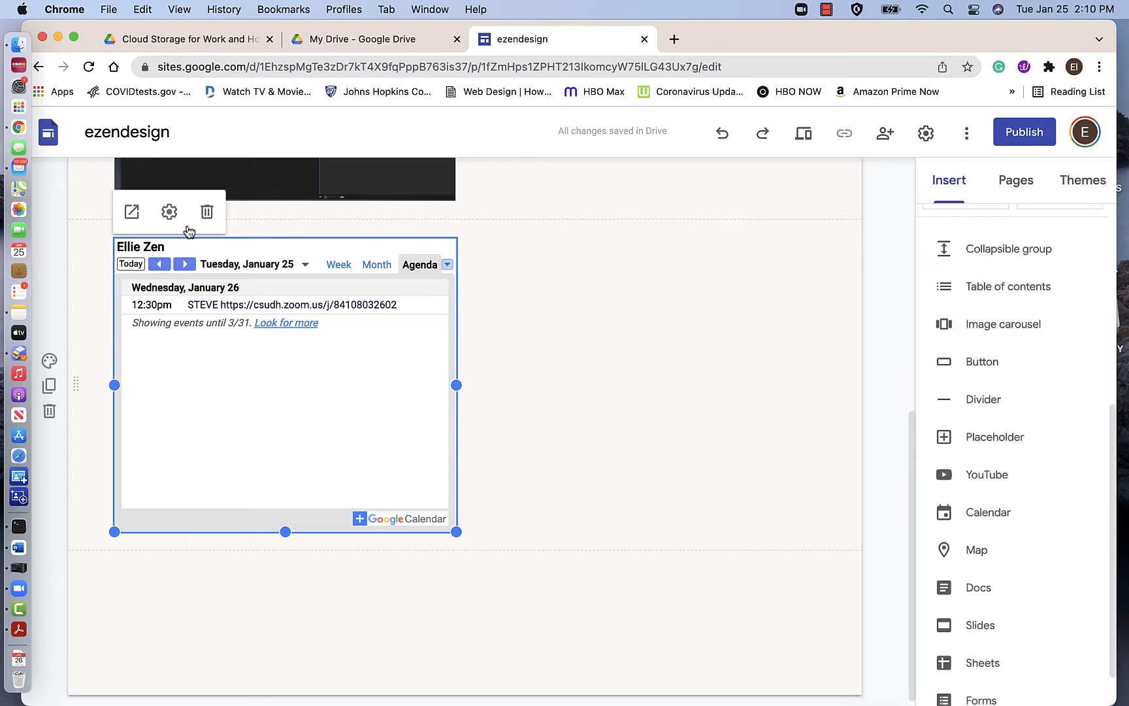
pyautogui.click(207, 211)
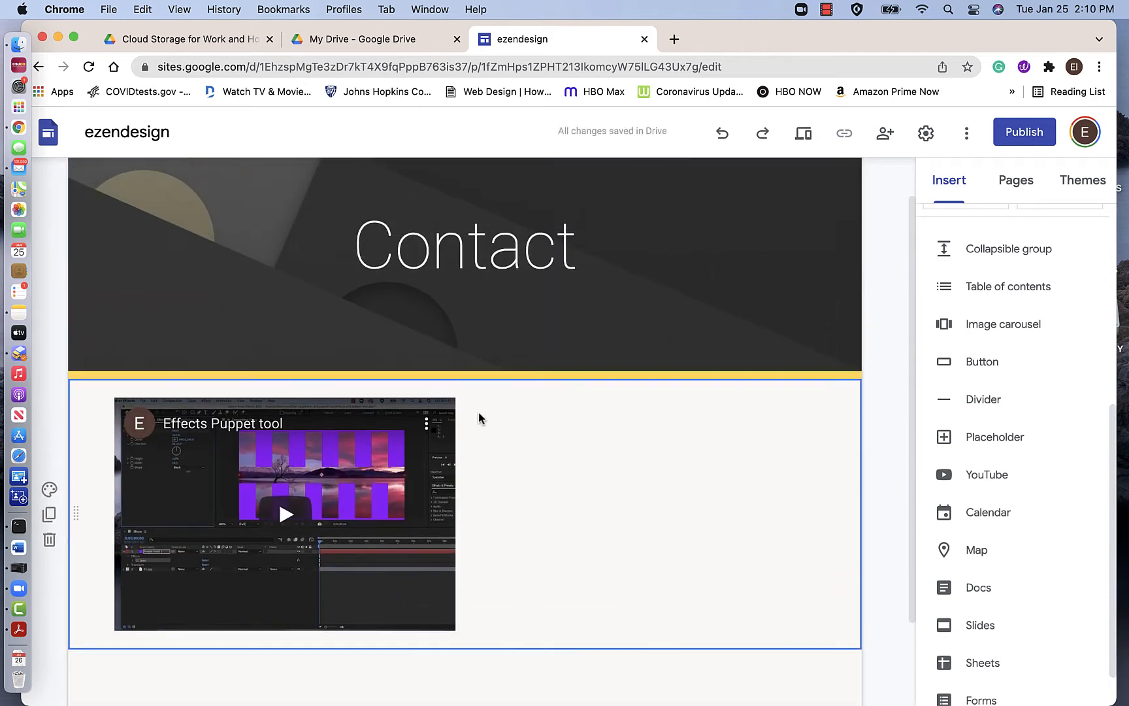
# Embed the Slides presentation "The Storytelling Power of Photography" below the Contact page's video and enlarge it to nearly the full content width.
pyautogui.scroll(2, 478, 413)
pyautogui.scroll(-4, 478, 413)
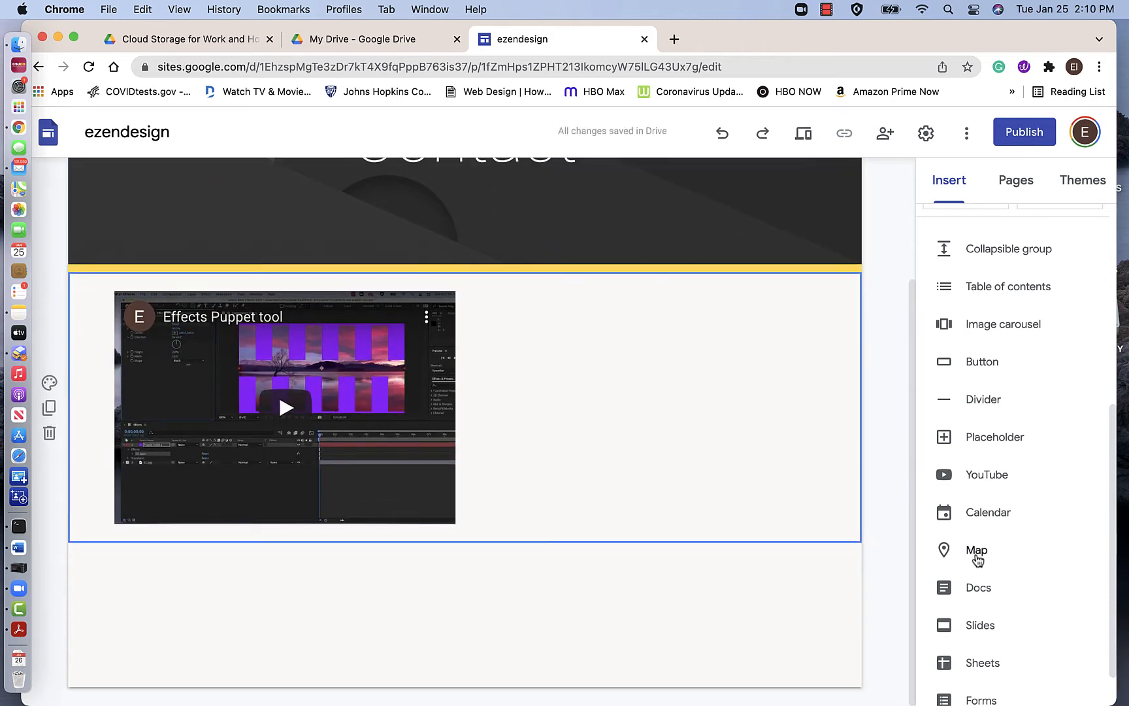
pyautogui.scroll(-1, 978, 561)
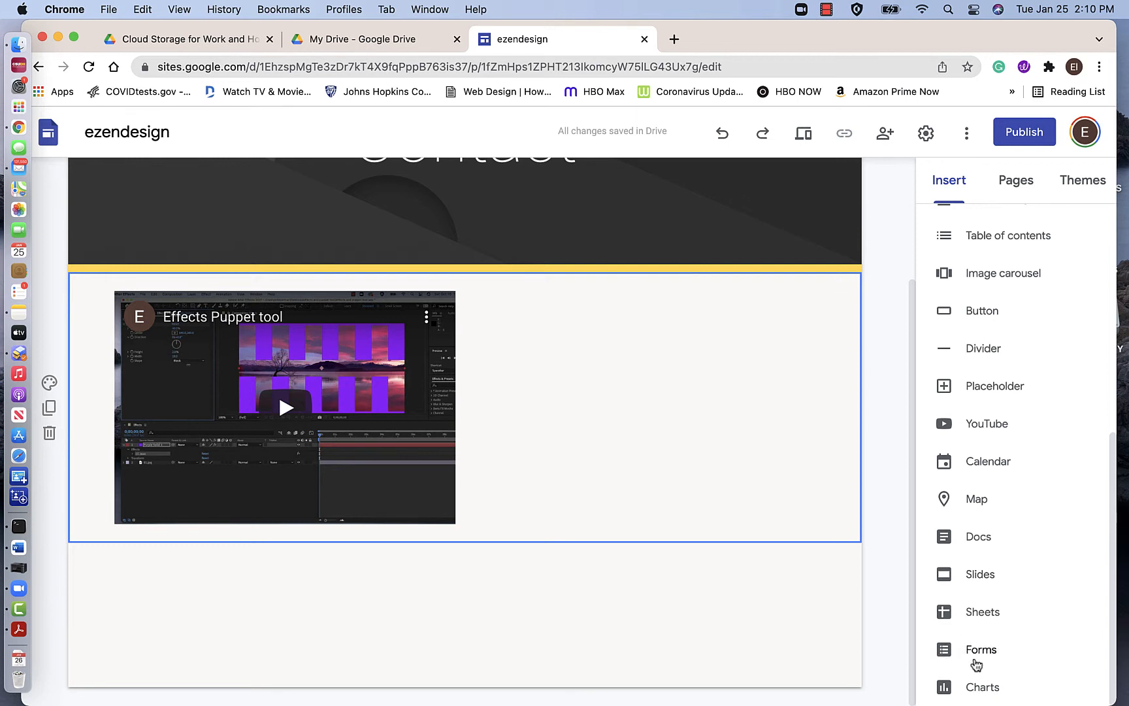
pyautogui.click(972, 584)
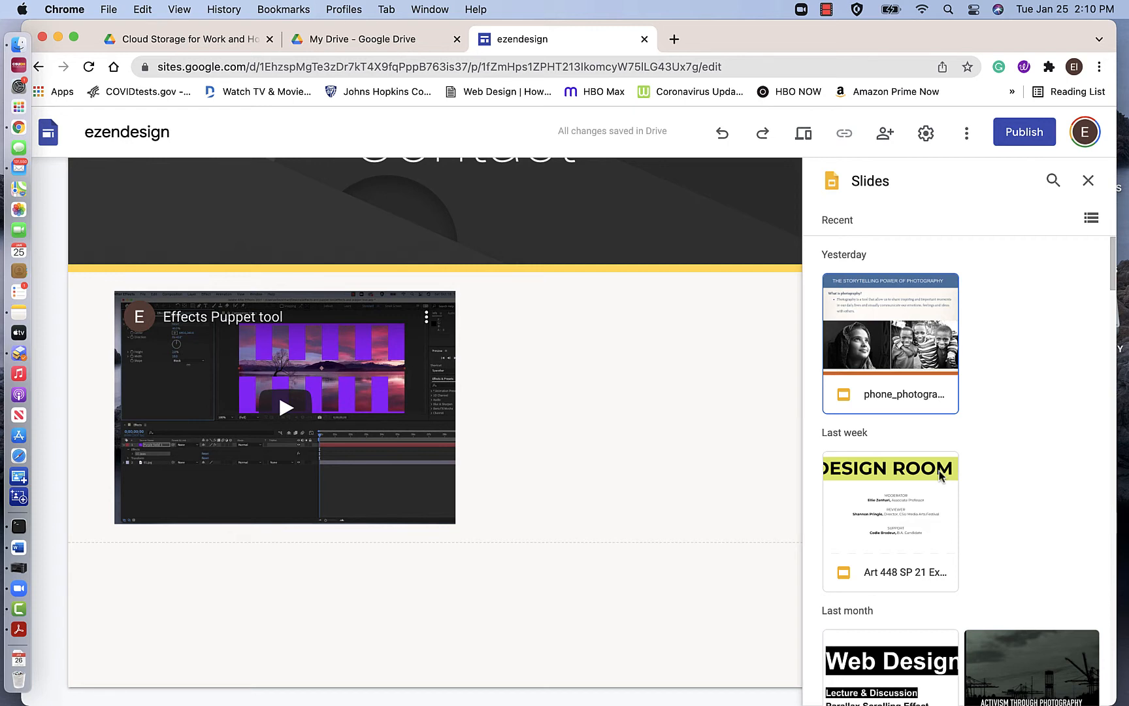
pyautogui.scroll(-4, 942, 476)
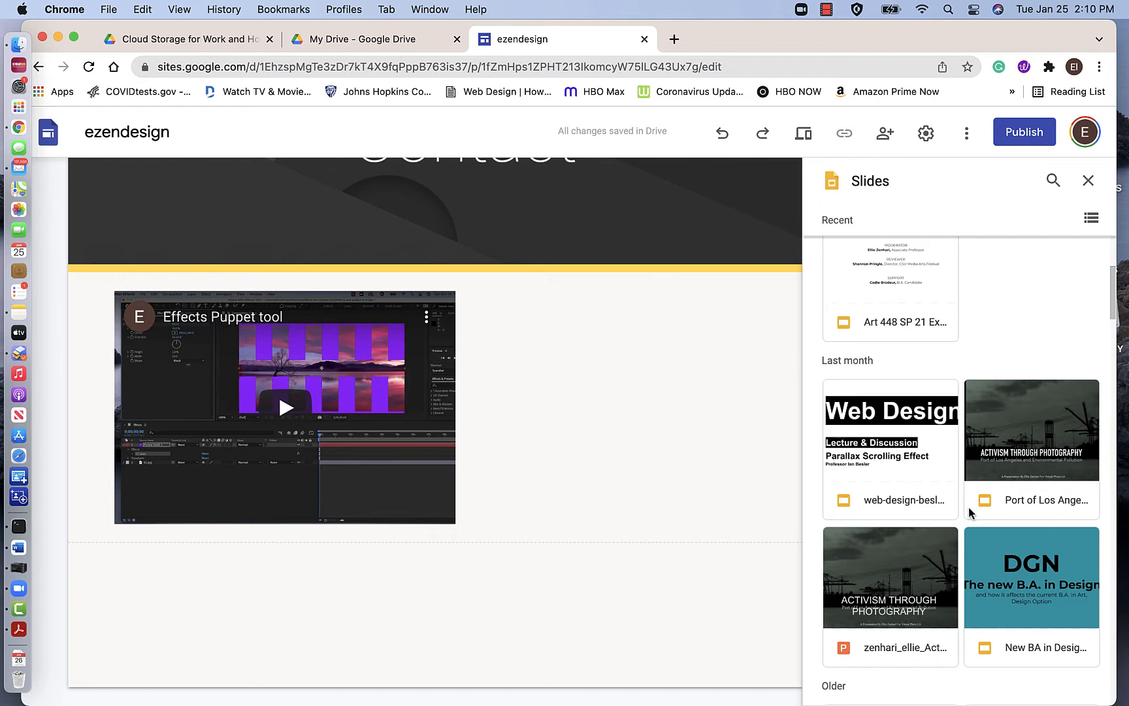
pyautogui.scroll(4, 968, 506)
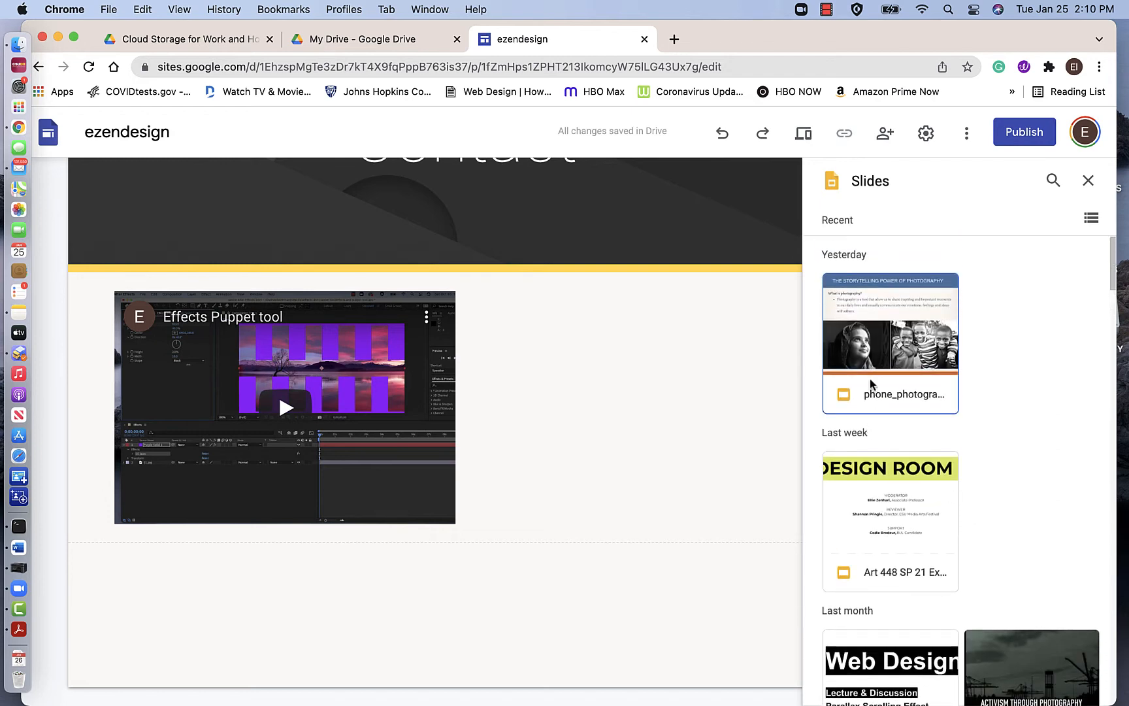
pyautogui.click(873, 374)
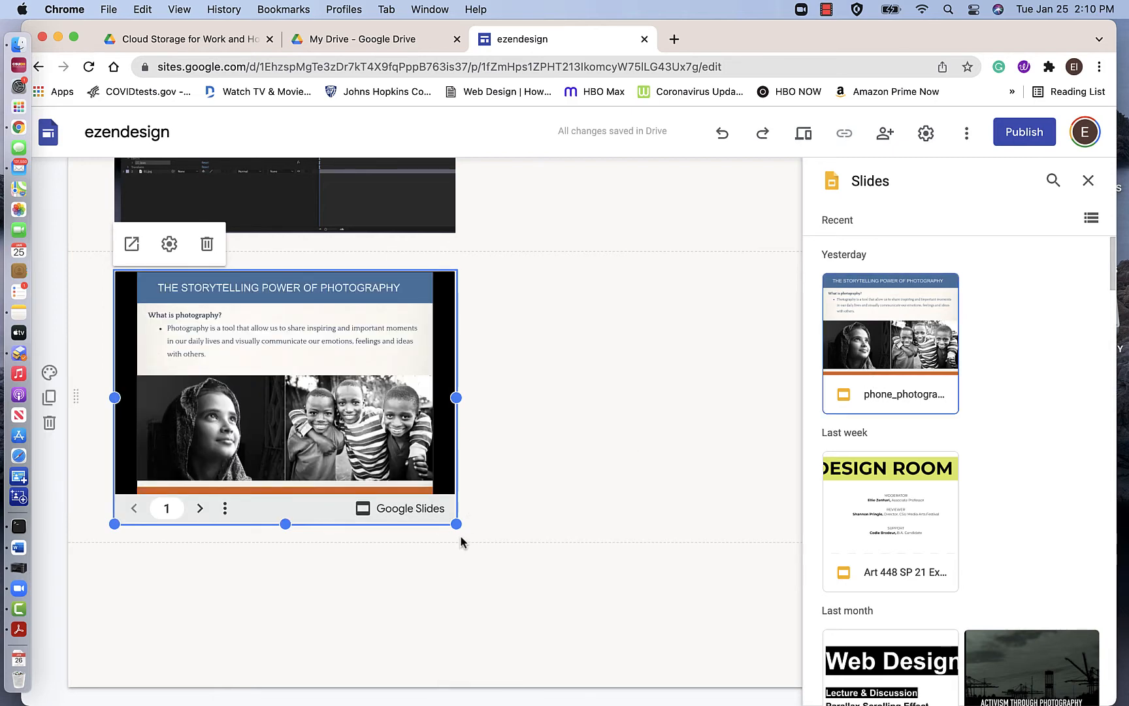
pyautogui.moveTo(456, 523); pyautogui.dragTo(782, 586)
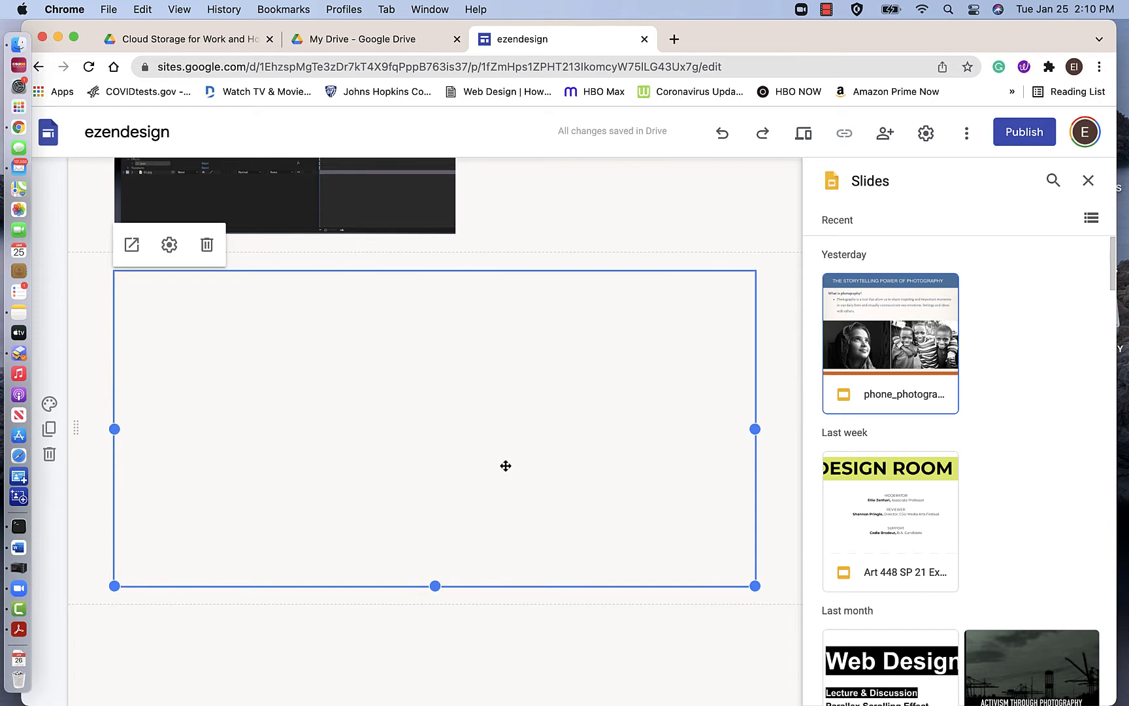
# Add a new page named "Staff" to the site.
pyautogui.scroll(10, 656, 280)
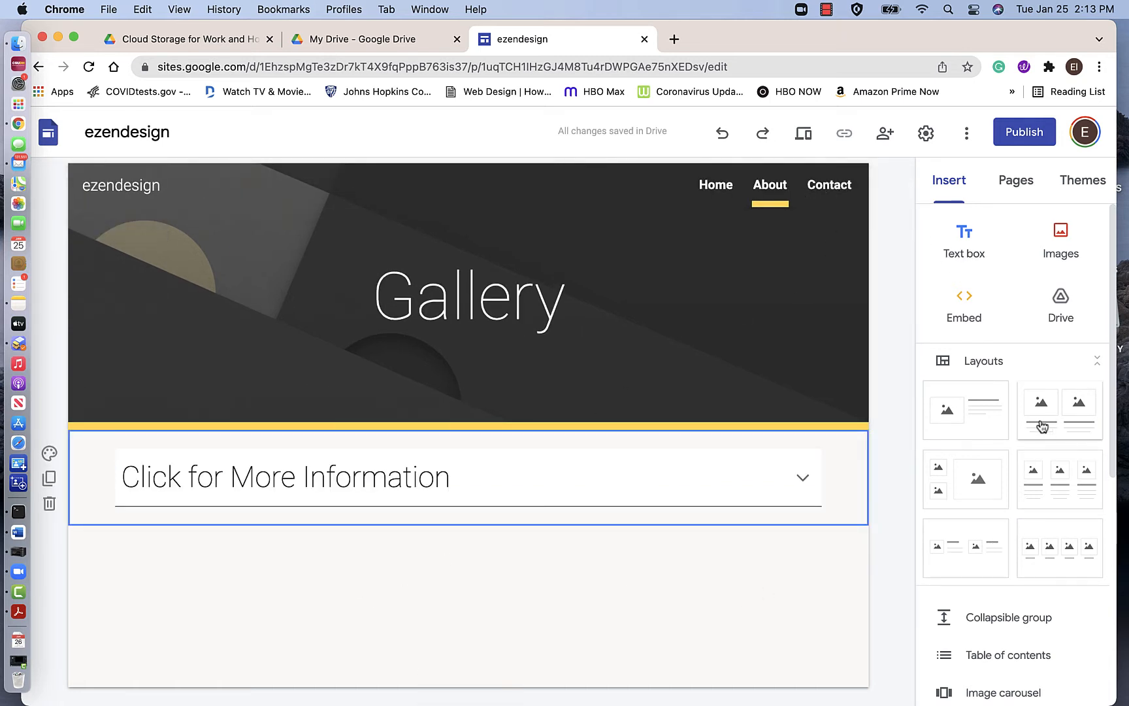
pyautogui.click(1011, 189)
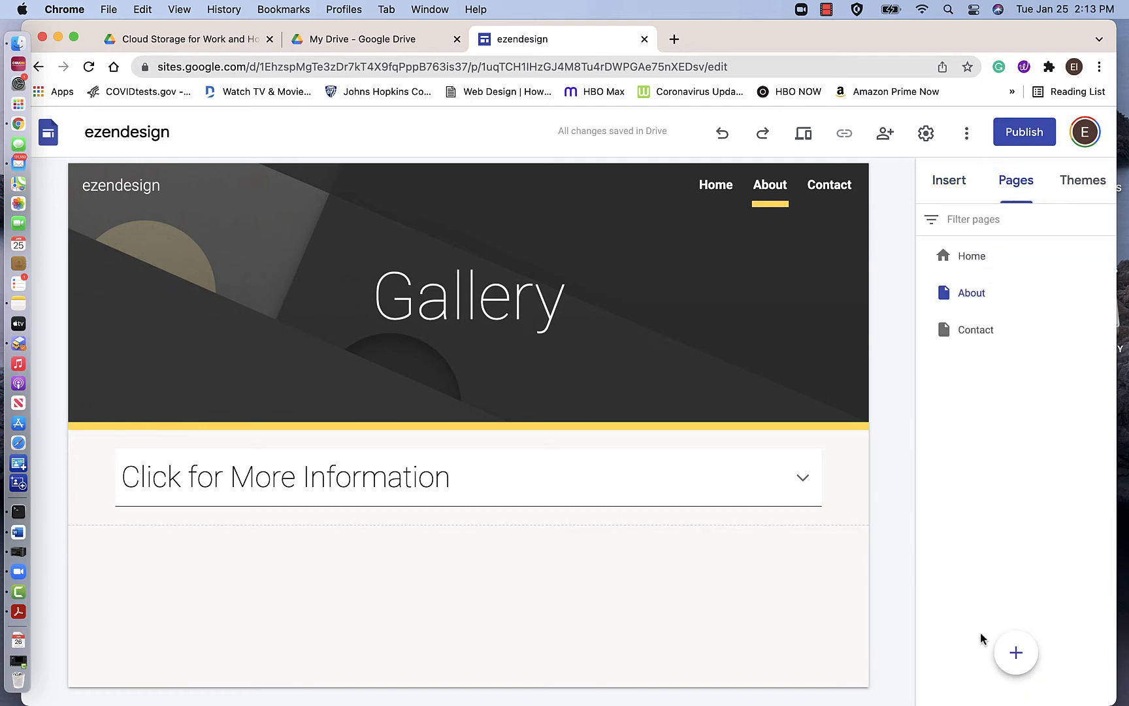
pyautogui.click(1016, 653)
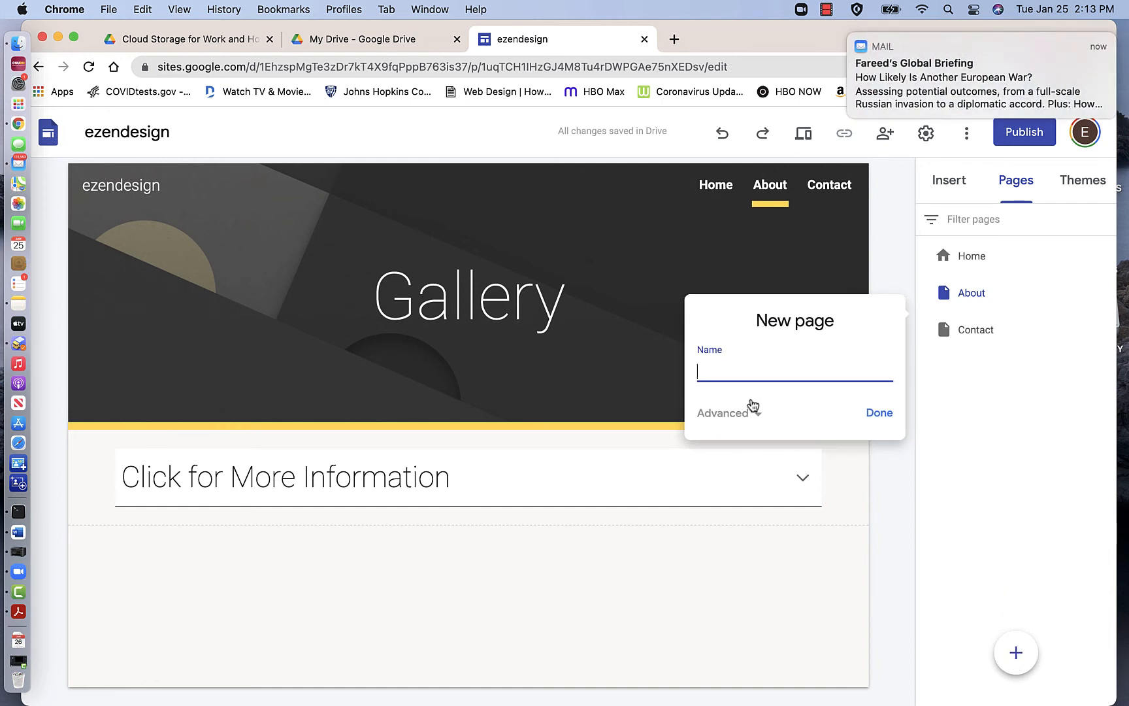
pyautogui.write('Staff')
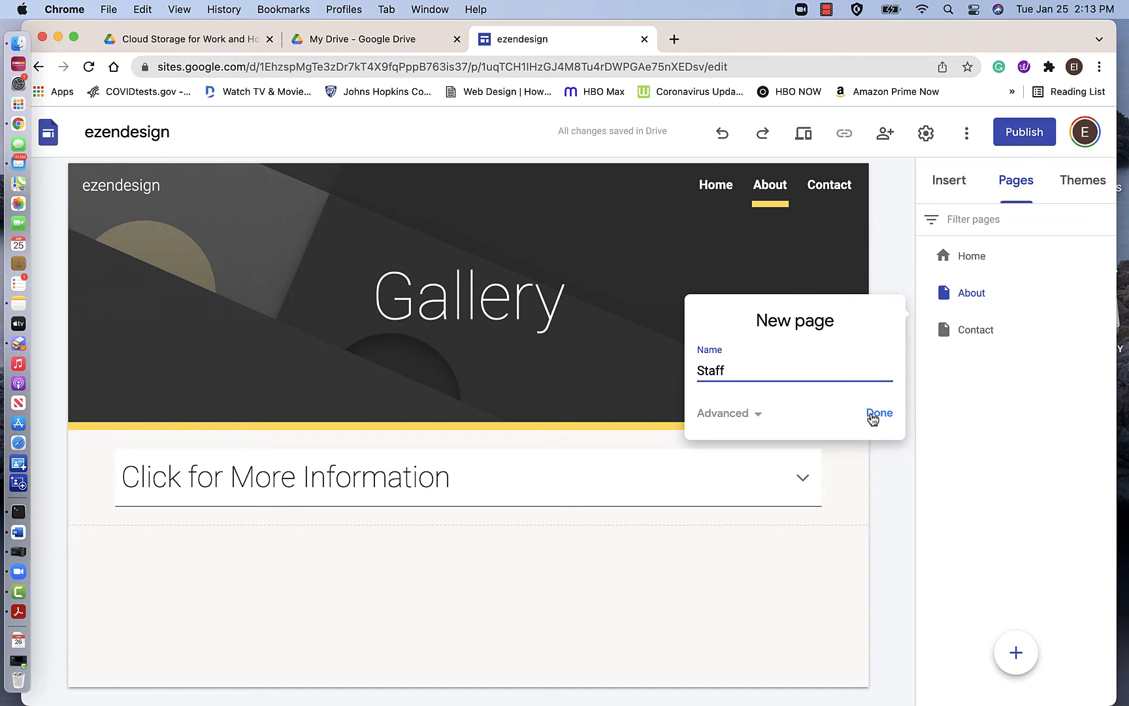
pyautogui.click(876, 415)
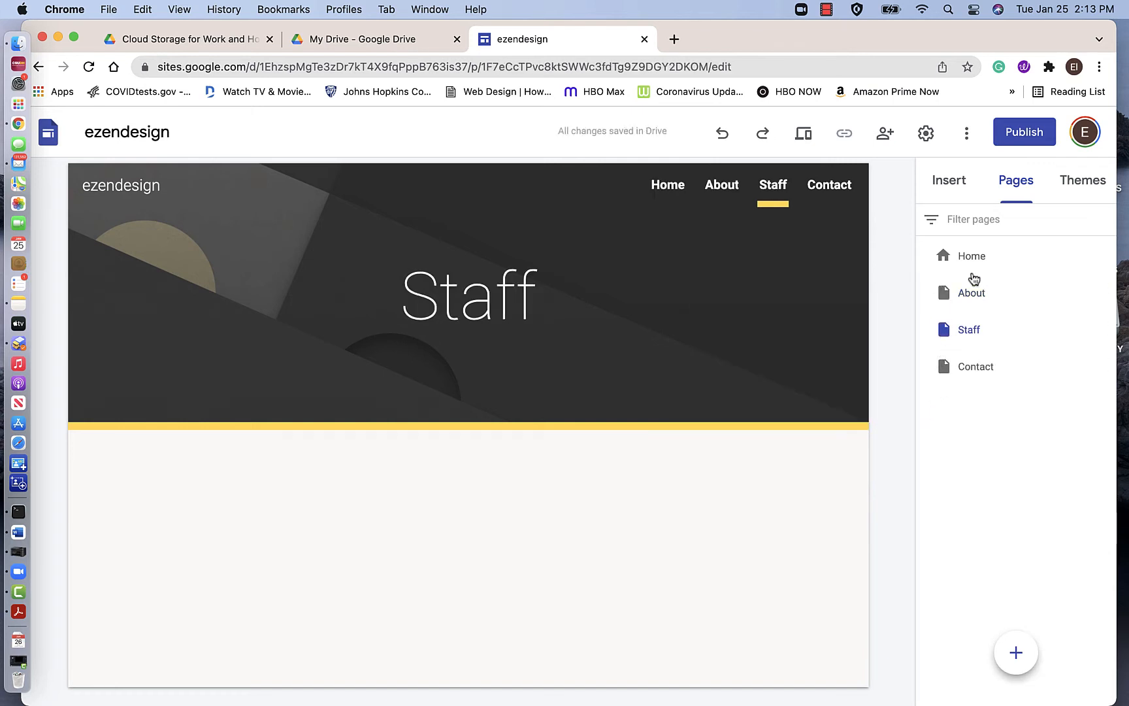
# Add a layout section with one image placeholder beside a text block to the Staff page.
pyautogui.click(955, 189)
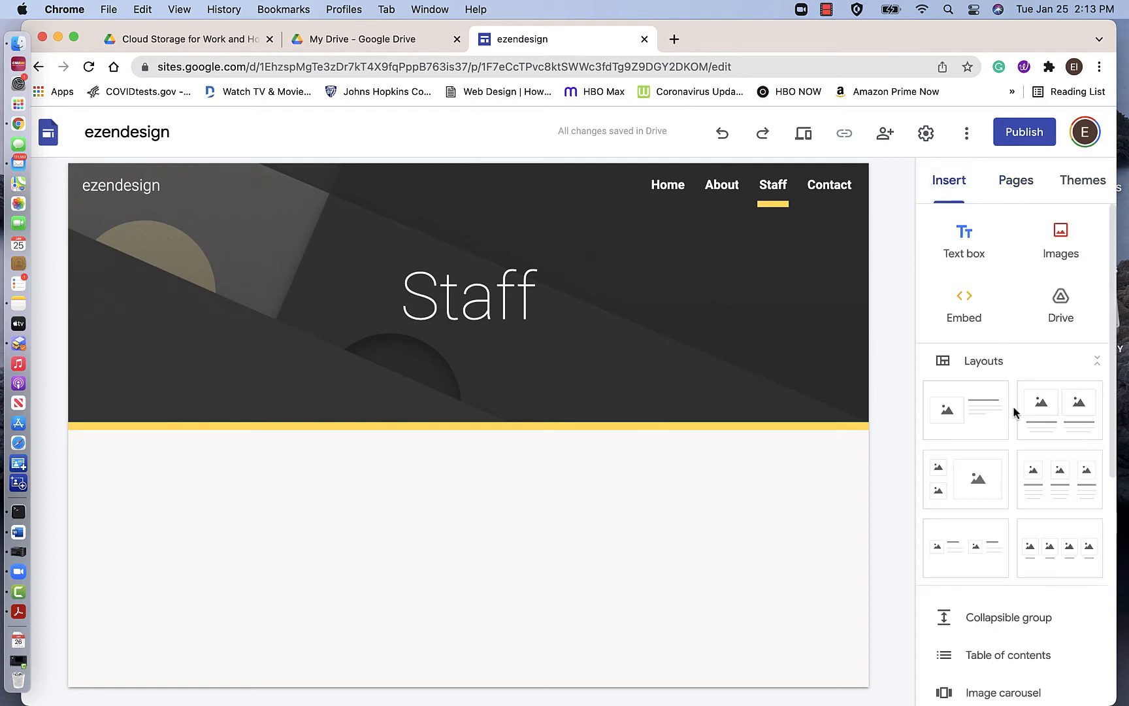
pyautogui.moveTo(945, 421); pyautogui.dragTo(456, 507)
pyautogui.click(346, 462)
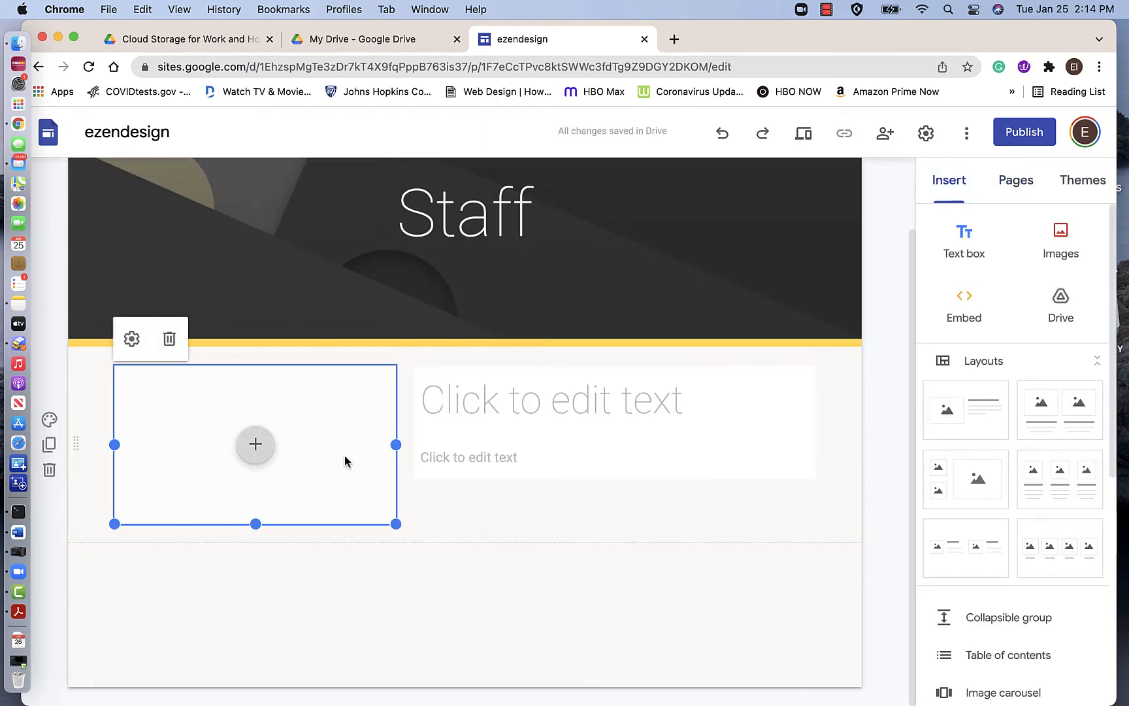
# Fill the Staff page's image placeholder with the Google image search result for "staff" showing a suited man touching the word STAFF.
pyautogui.click(254, 445)
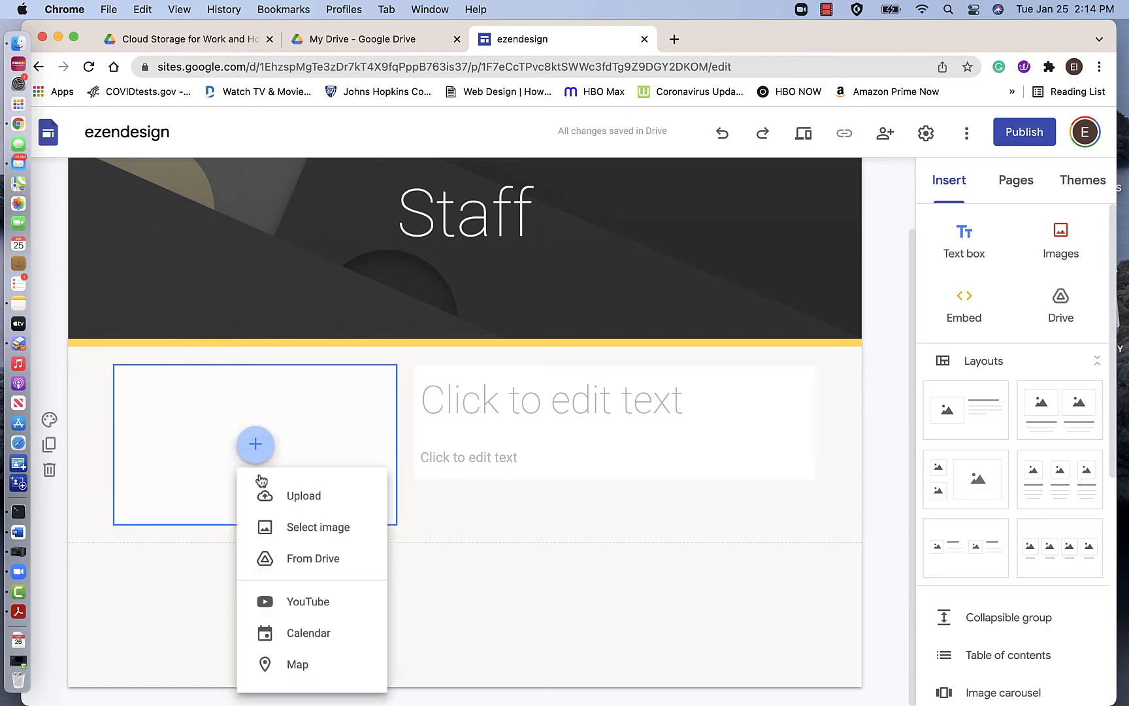
pyautogui.click(297, 528)
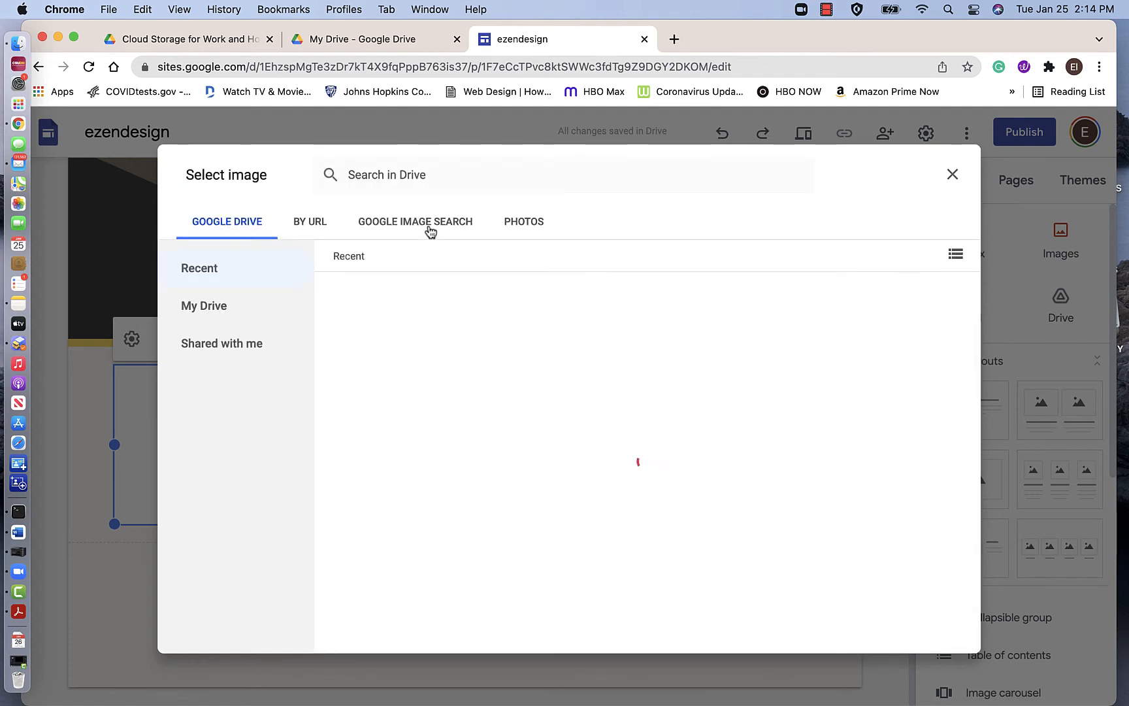
pyautogui.click(430, 231)
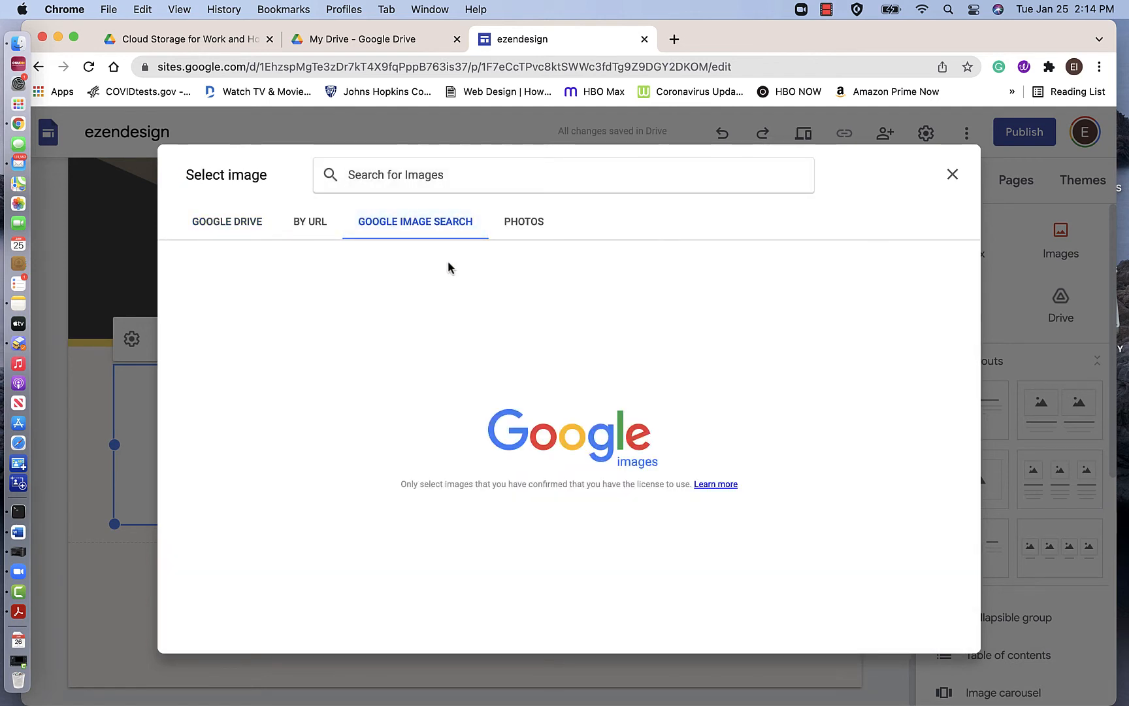
pyautogui.write('staff')
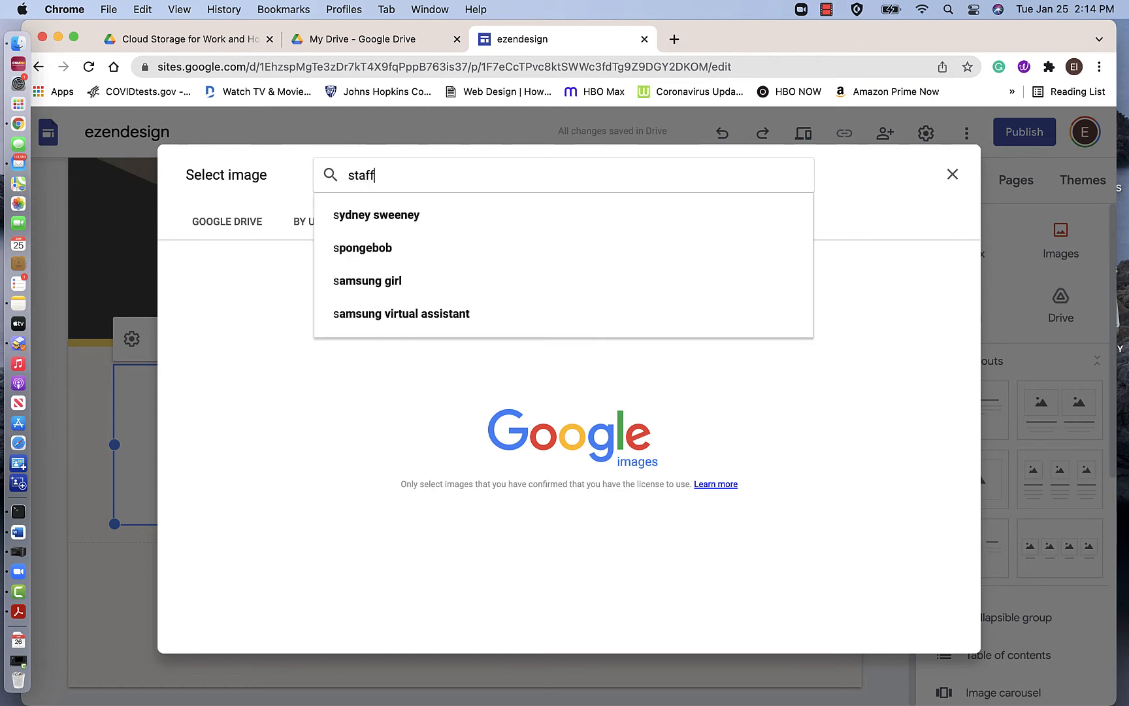
pyautogui.press('Return')
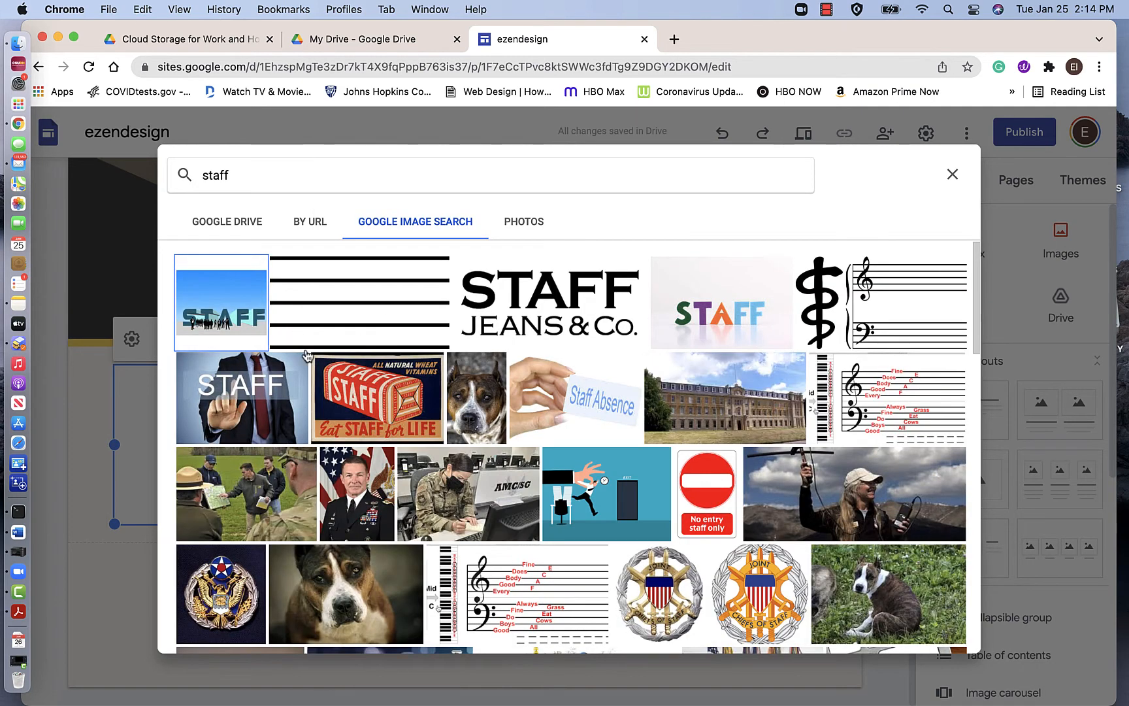
pyautogui.doubleClick(247, 419)
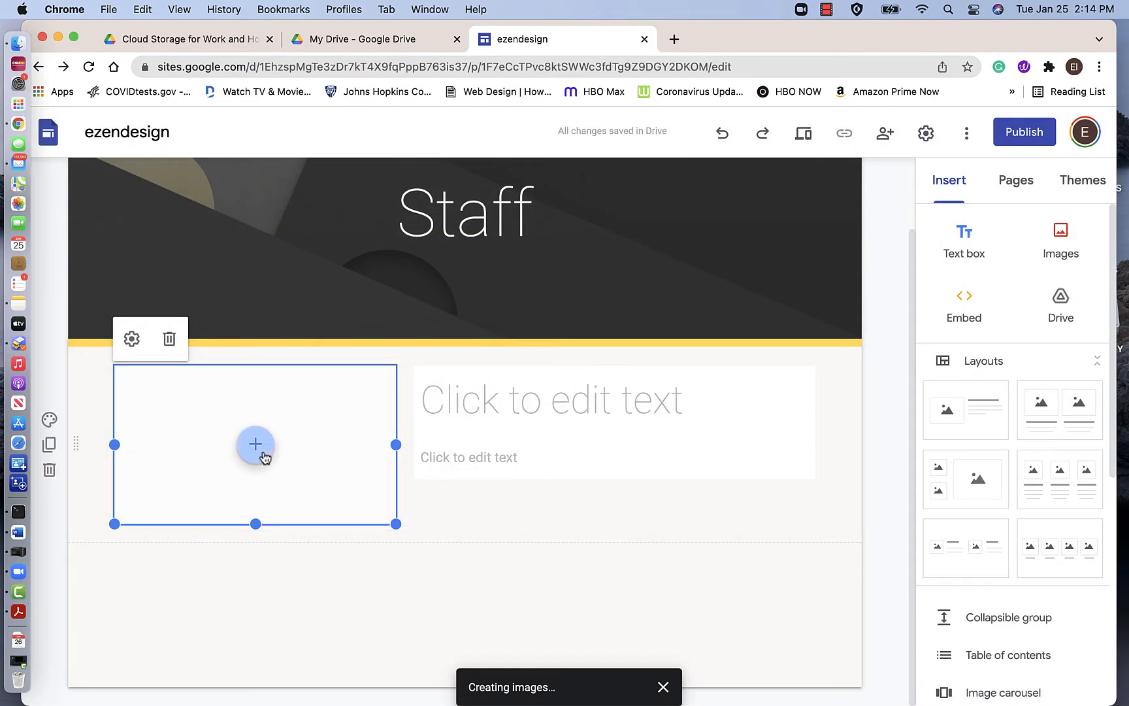
# Add a three-column layout of images with captions below the image-and-text section on the Staff page.
pyautogui.click(519, 427)
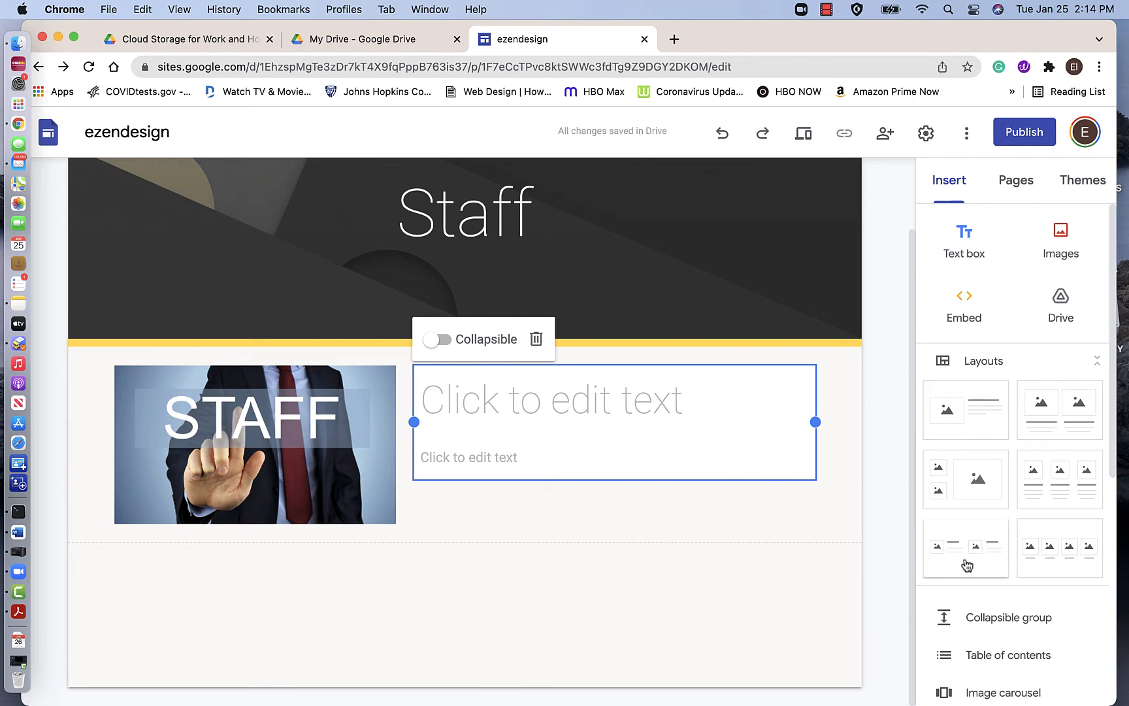
pyautogui.moveTo(1020, 485); pyautogui.dragTo(381, 612)
pyautogui.scroll(3, 509, 464)
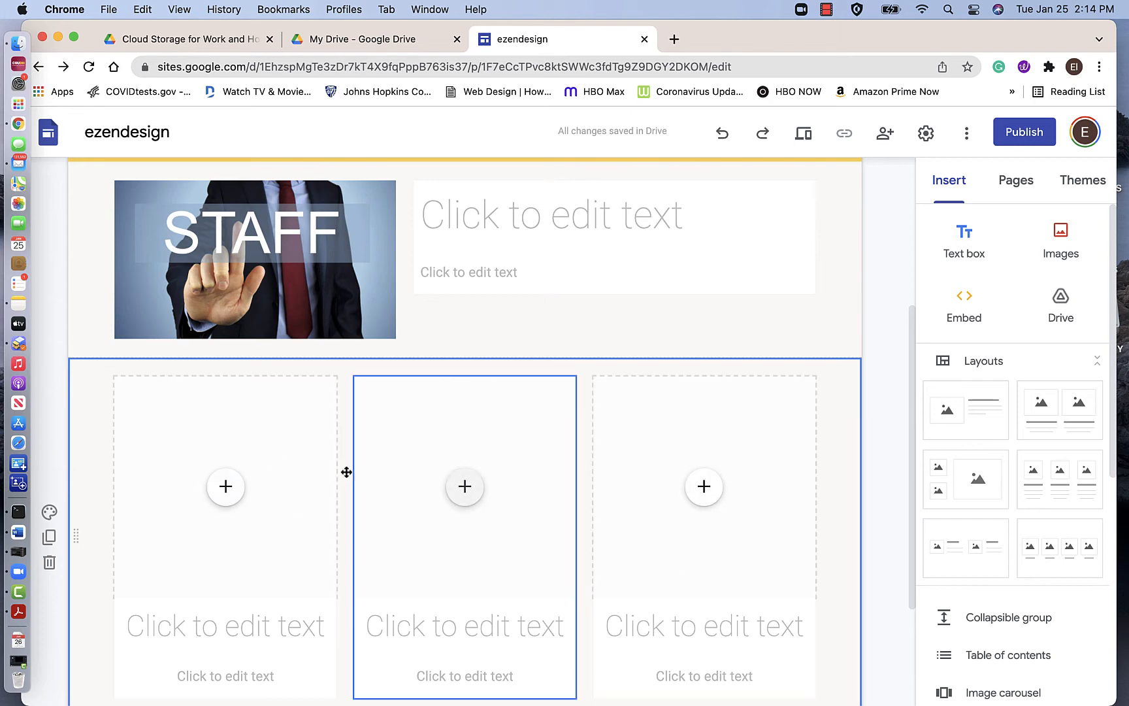
pyautogui.scroll(5, 259, 582)
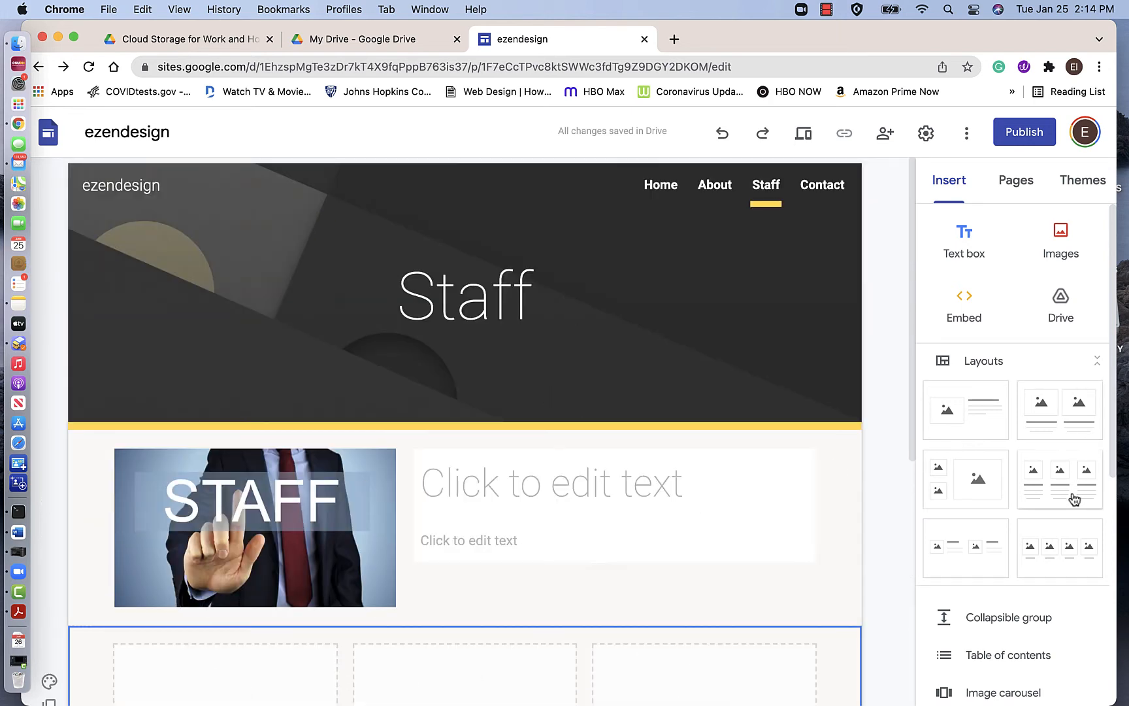
pyautogui.scroll(-3, 1002, 559)
pyautogui.scroll(-1, 1004, 557)
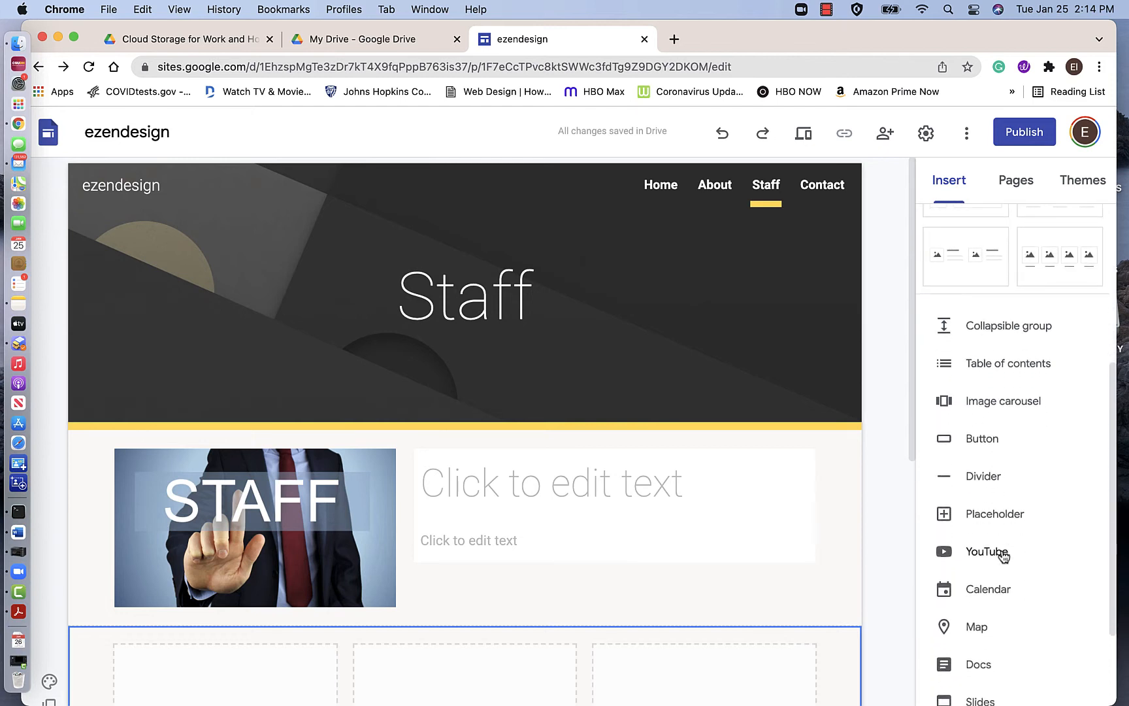
pyautogui.scroll(-1, 1003, 557)
pyautogui.scroll(3, 1001, 555)
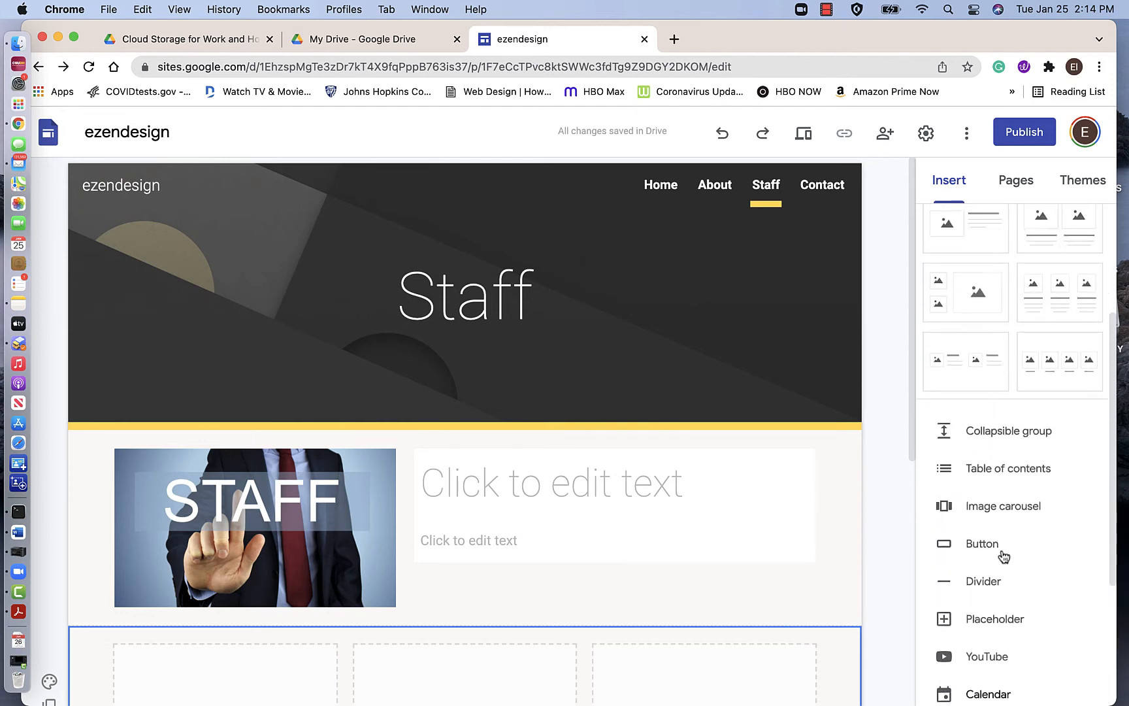
pyautogui.click(716, 196)
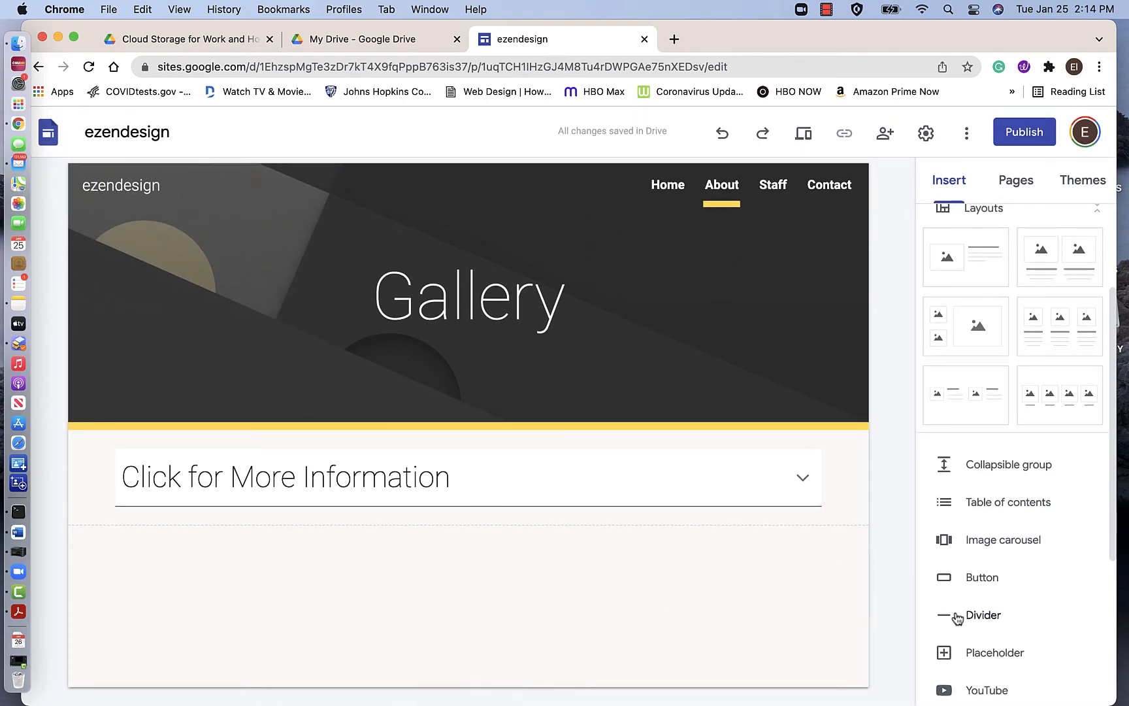
pyautogui.click(974, 573)
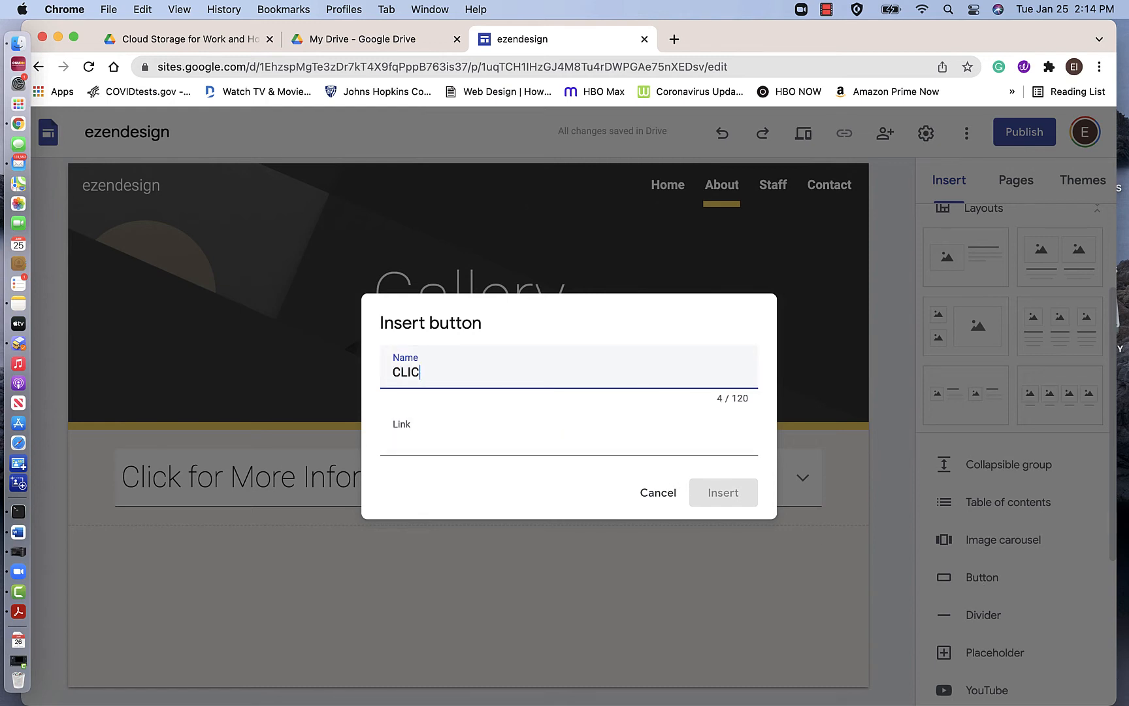
pyautogui.write('CLICK HERE')
pyautogui.click(494, 428)
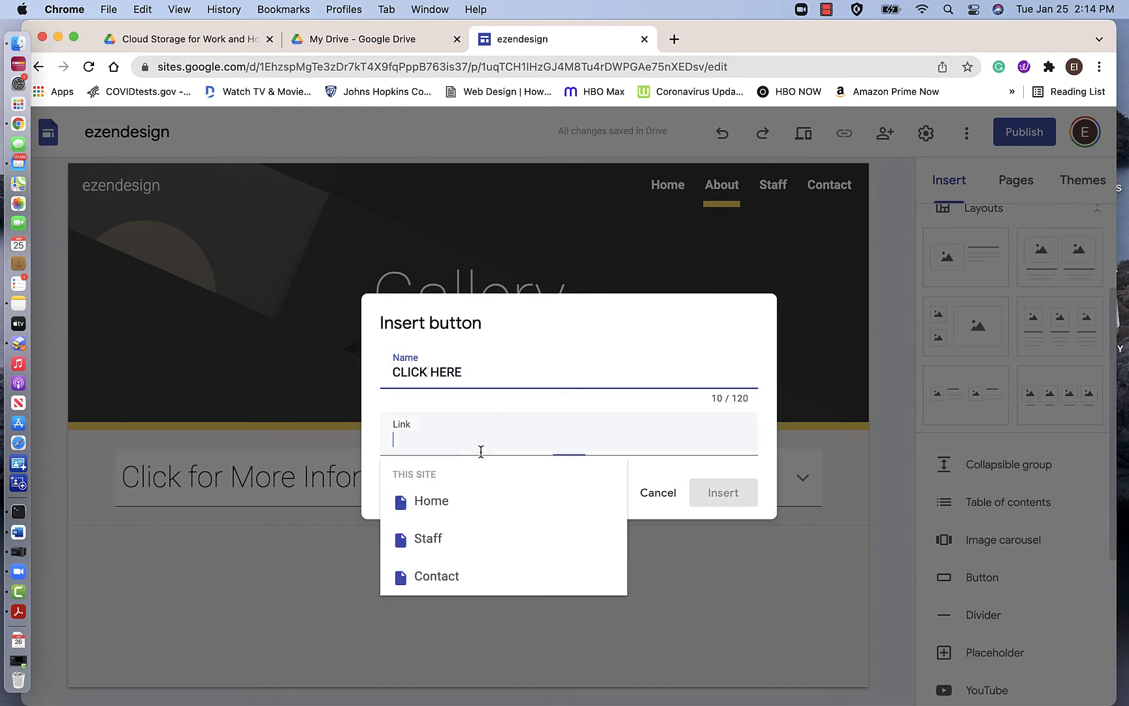
pyautogui.write('http://ab')
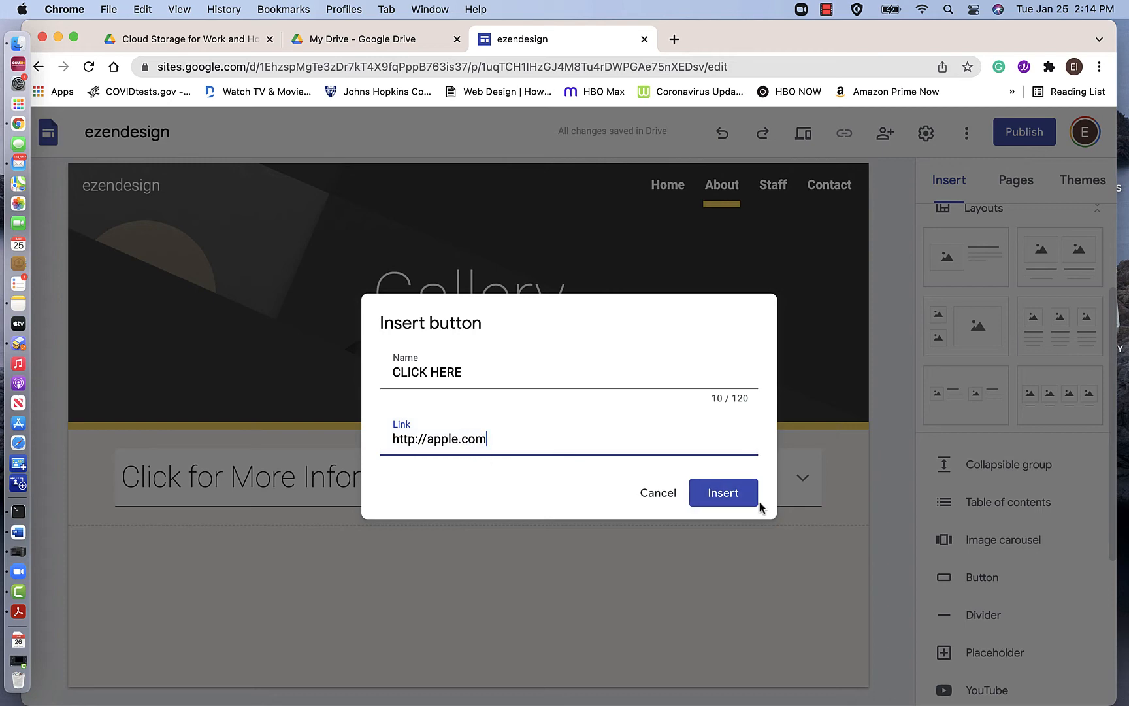
pyautogui.click(723, 495)
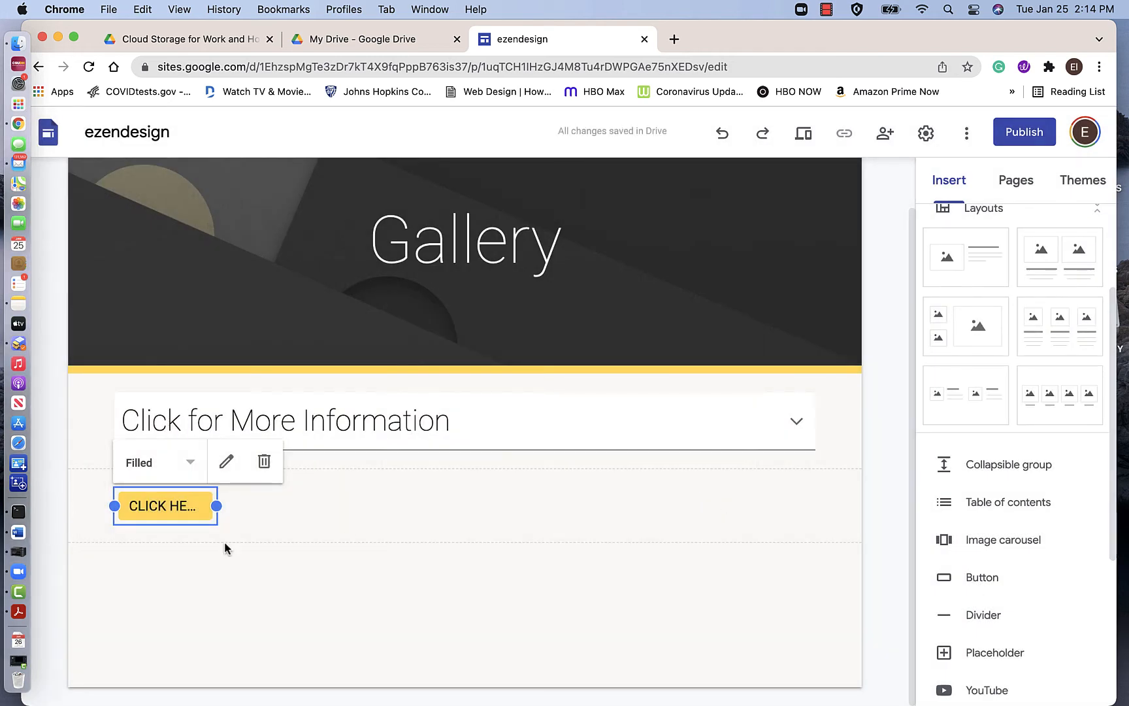
pyautogui.moveTo(216, 506); pyautogui.dragTo(292, 507)
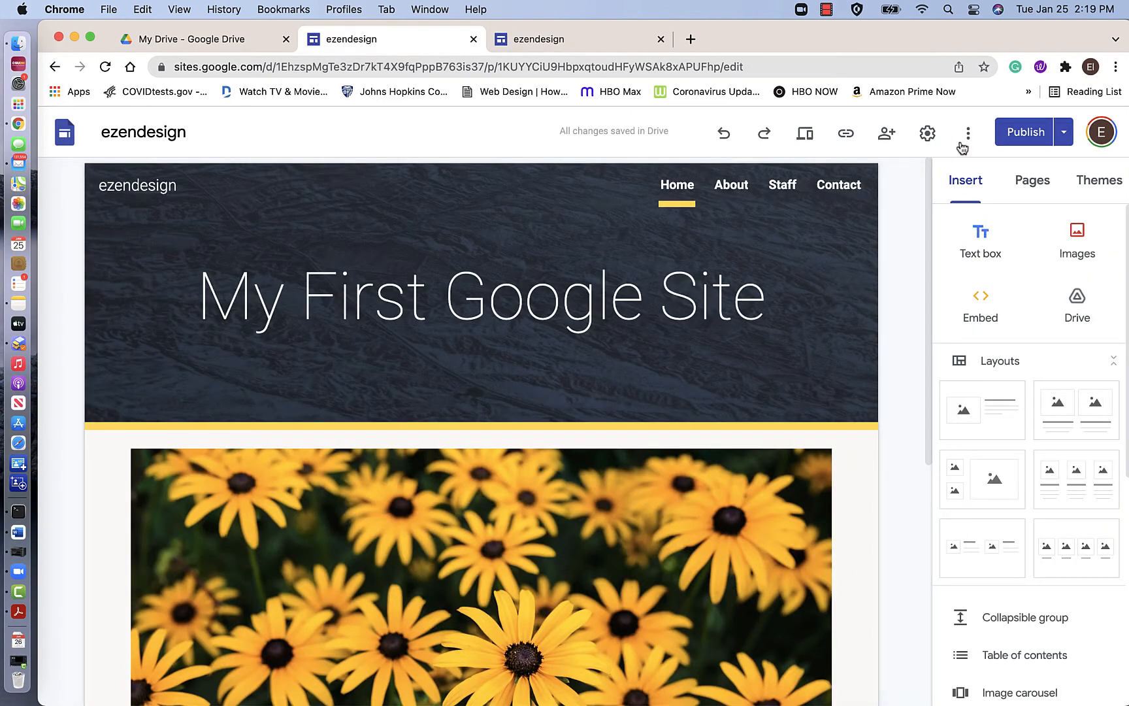
# Review the site's publish settings, including the web address and search options, and close them without changes.
pyautogui.click(1064, 134)
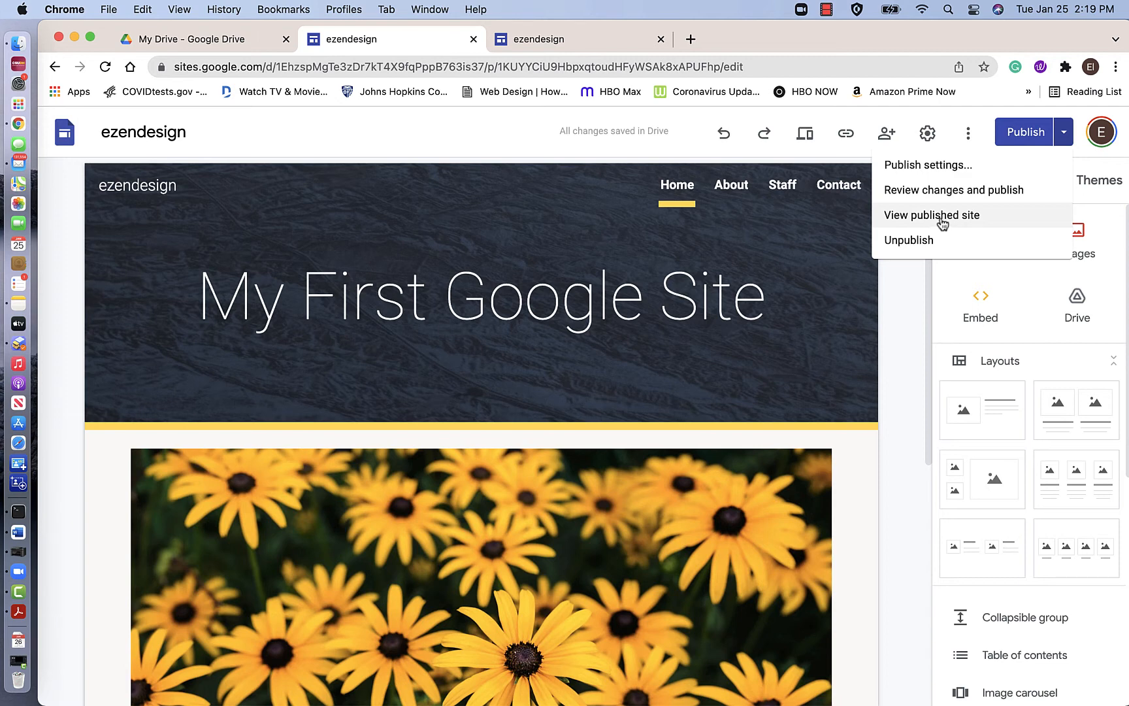
pyautogui.click(925, 164)
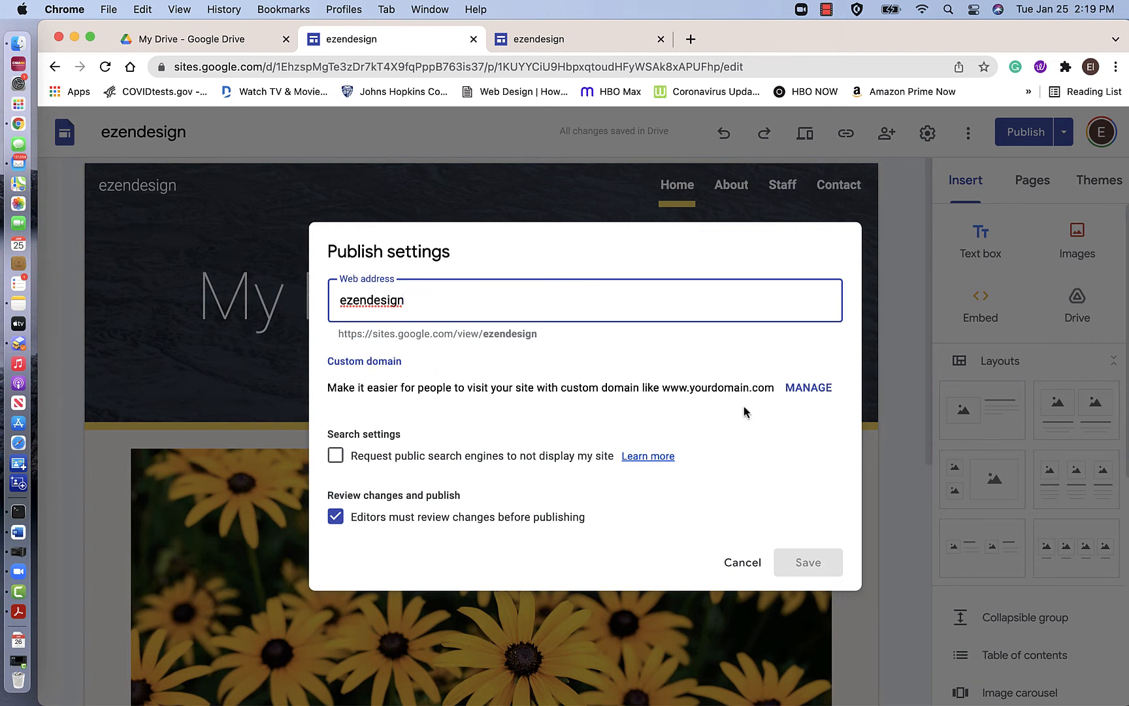
pyautogui.click(732, 568)
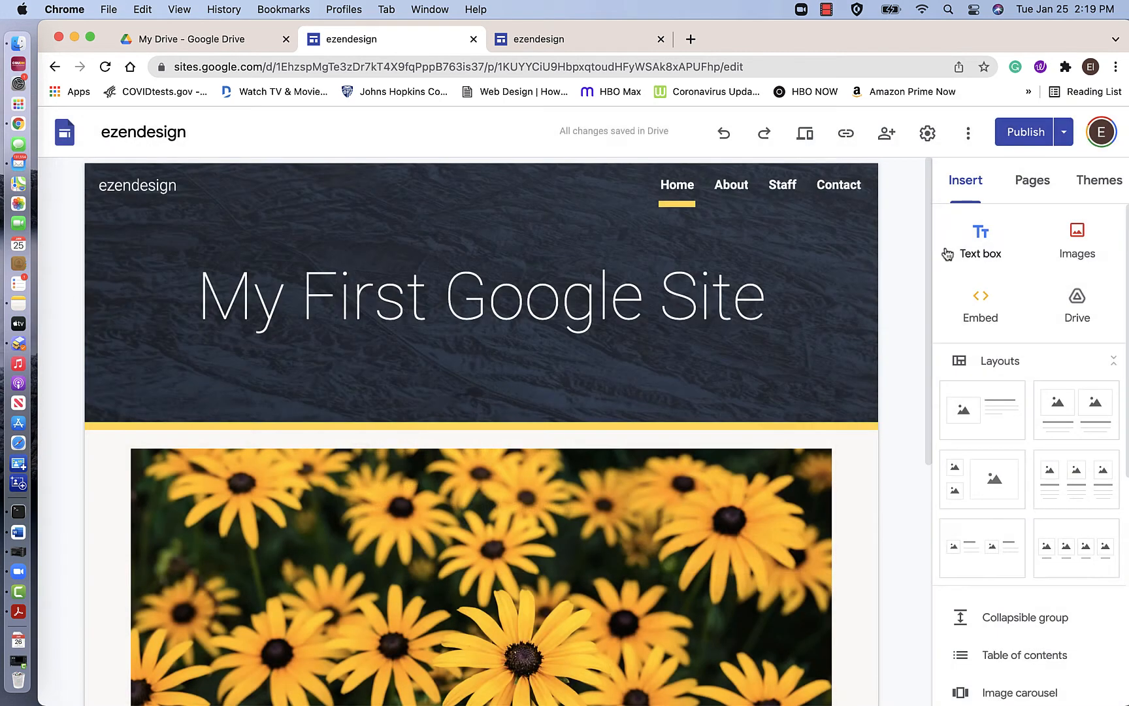
# View the published site and page through the image carousel on its Home page.
pyautogui.click(1063, 134)
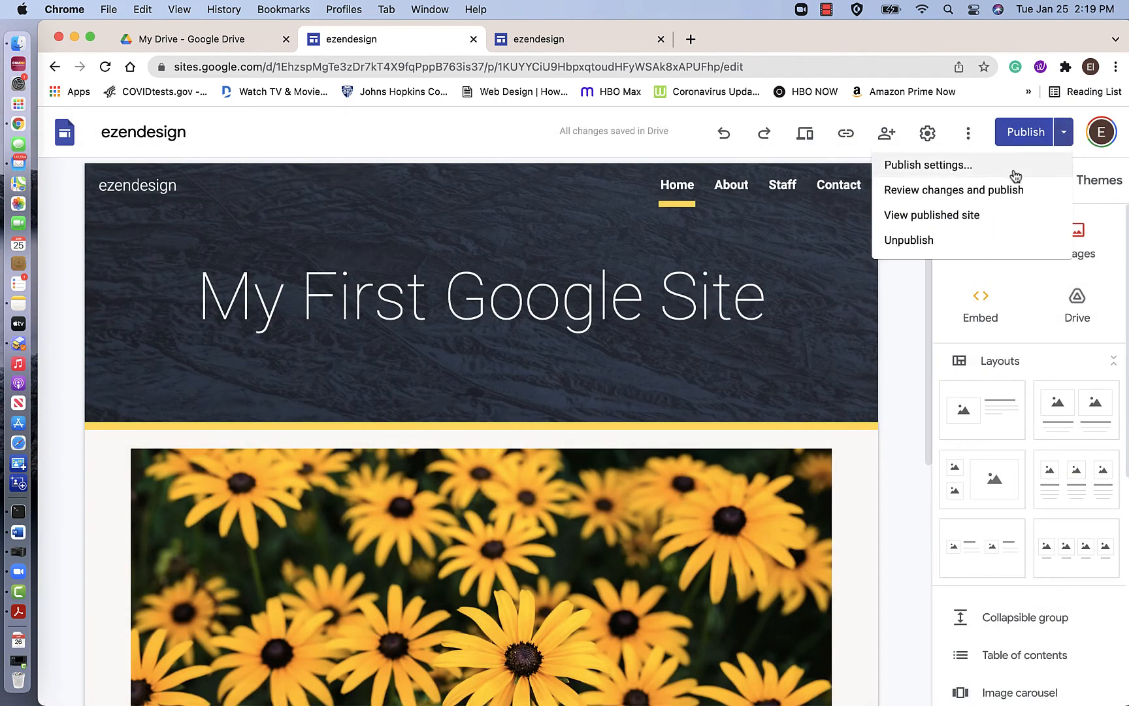
pyautogui.click(945, 217)
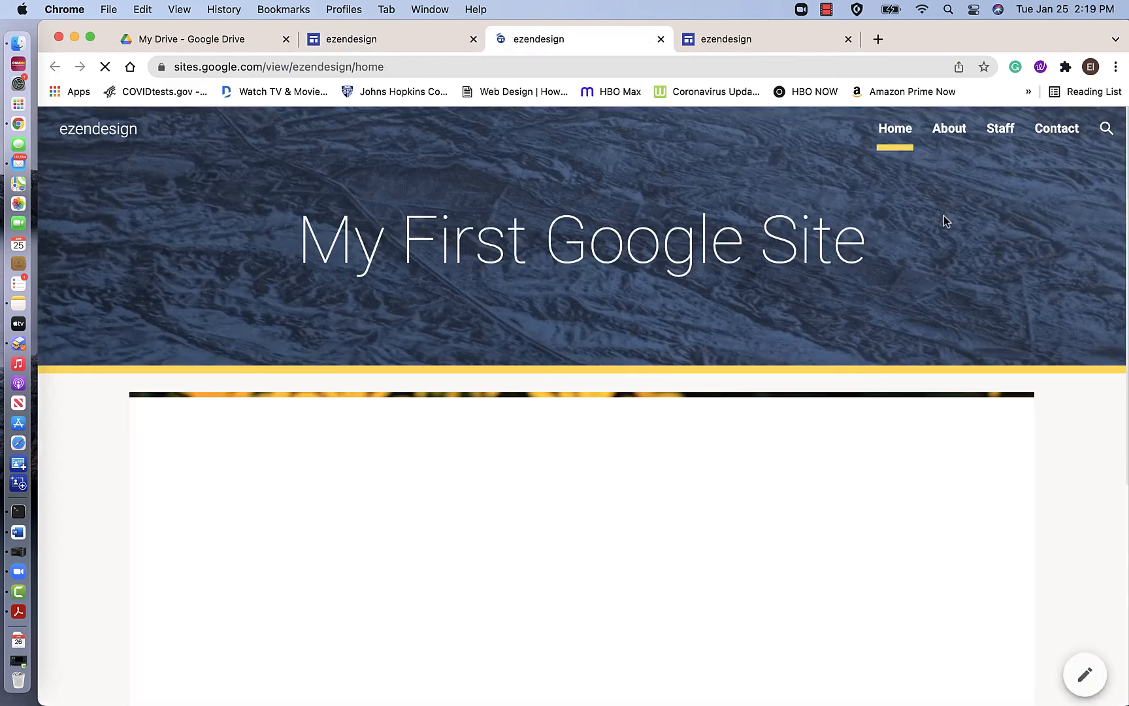
pyautogui.scroll(-5, 678, 656)
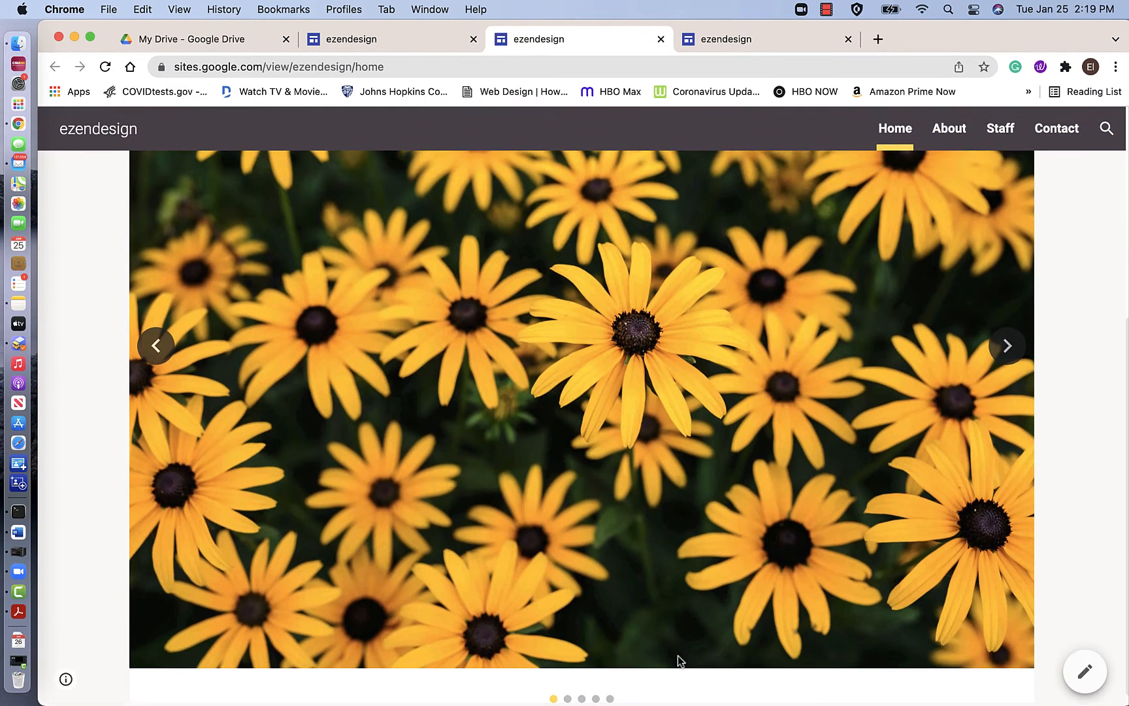
pyautogui.scroll(1, 835, 487)
pyautogui.click(1006, 357)
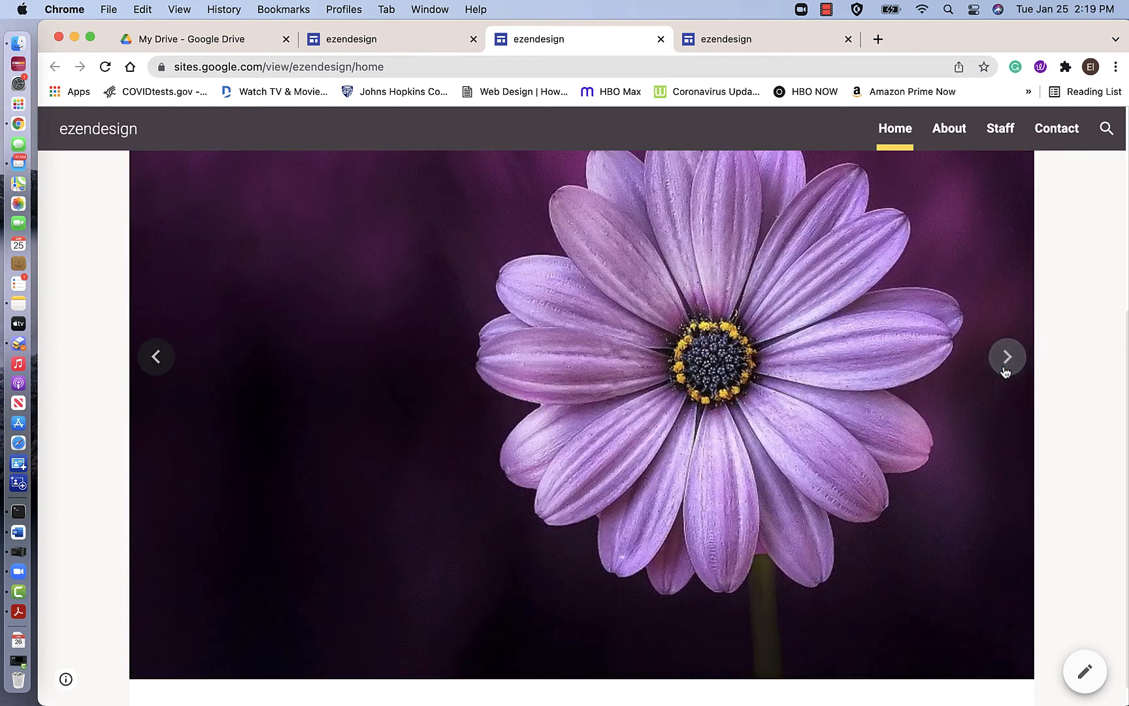
pyautogui.click(1007, 369)
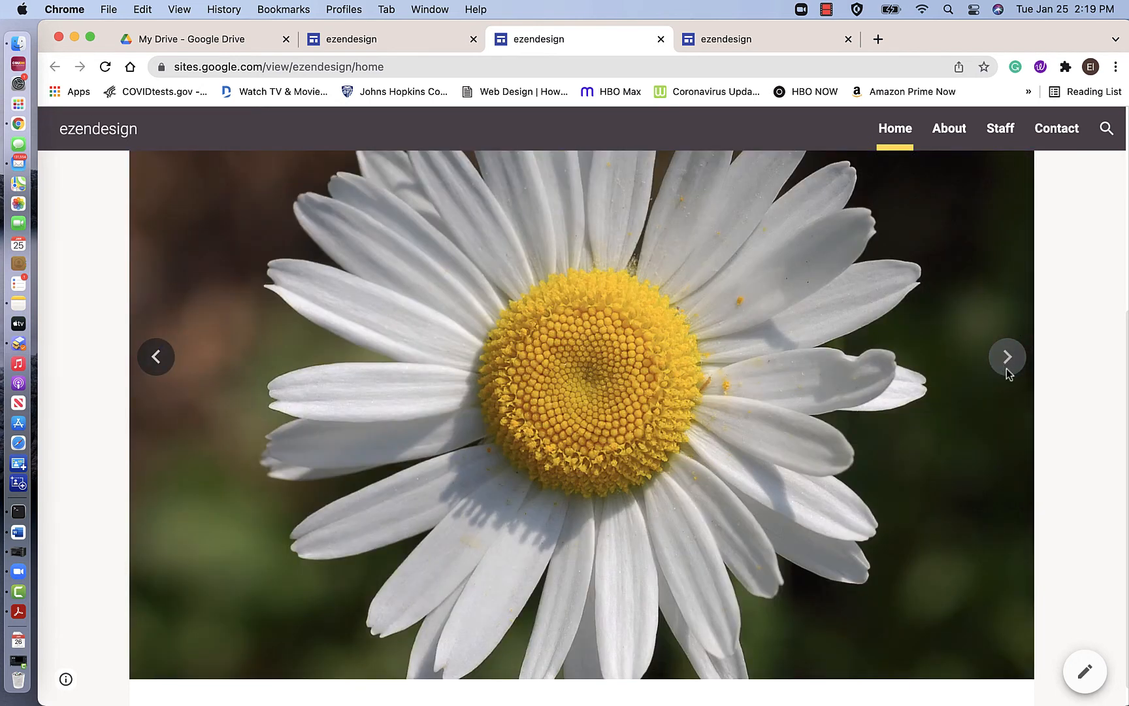
pyautogui.click(1006, 357)
pyautogui.click(1007, 358)
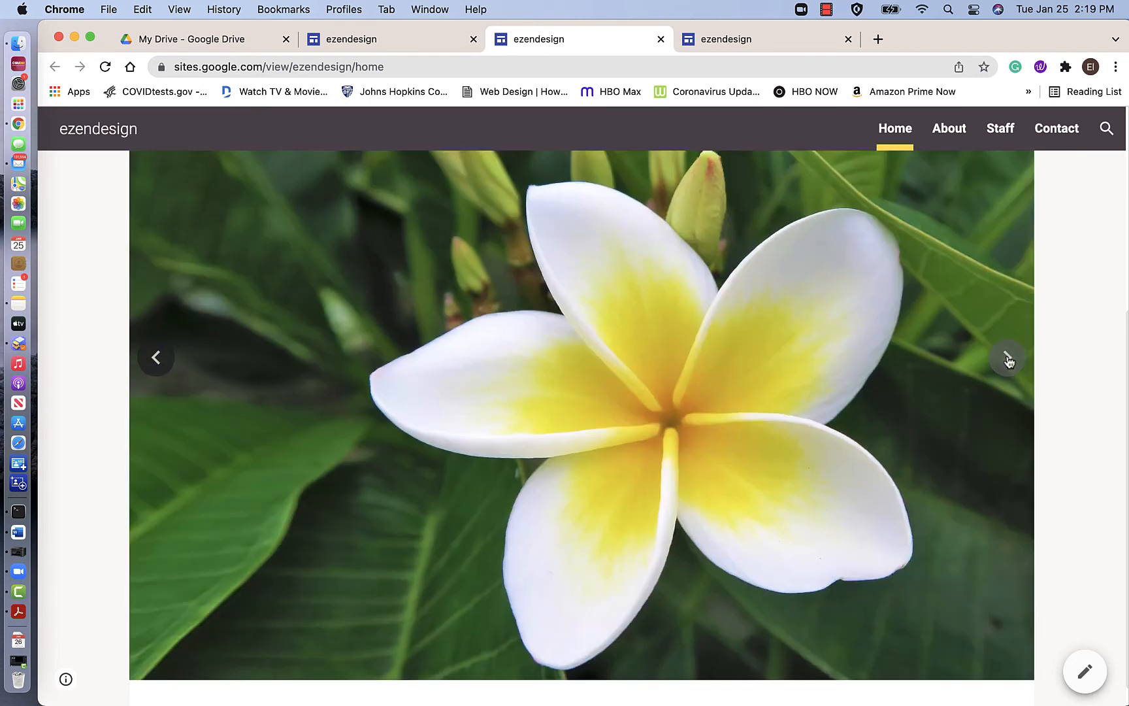
# Test the collapsible group and the CLICK HERE button's link on the published About page.
pyautogui.scroll(5, 1008, 360)
pyautogui.click(949, 134)
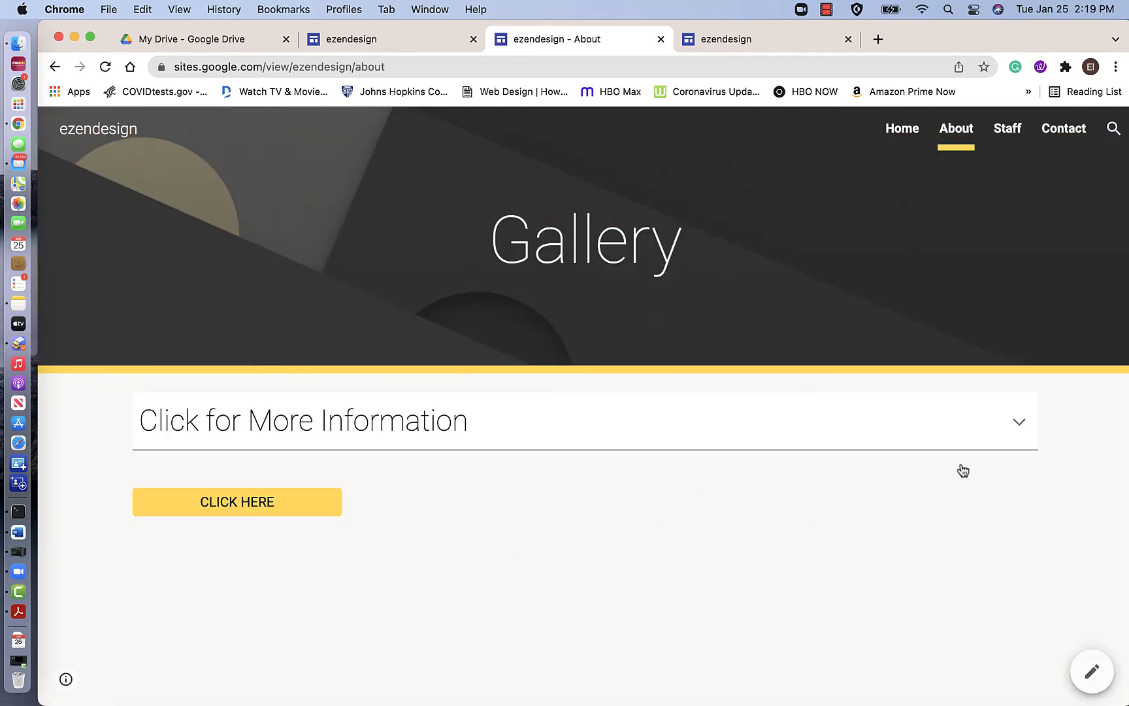
pyautogui.click(1017, 428)
pyautogui.click(1017, 428)
pyautogui.click(267, 509)
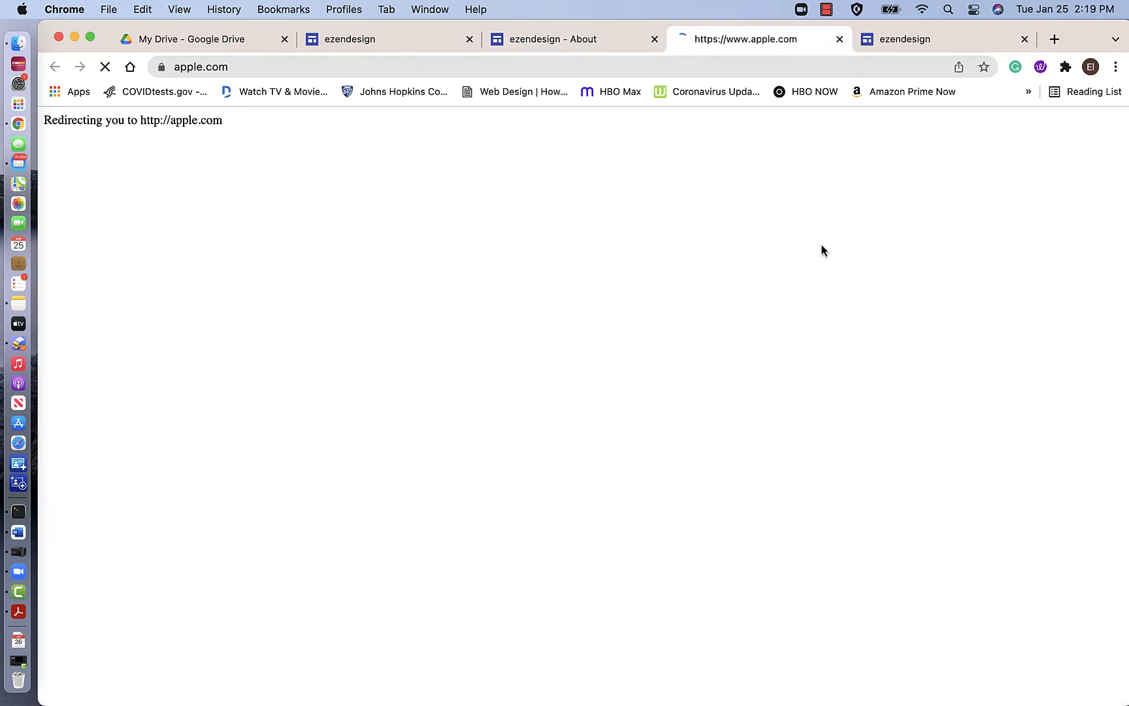
# Close the linked apple.com page and look through the published Staff page.
pyautogui.click(840, 41)
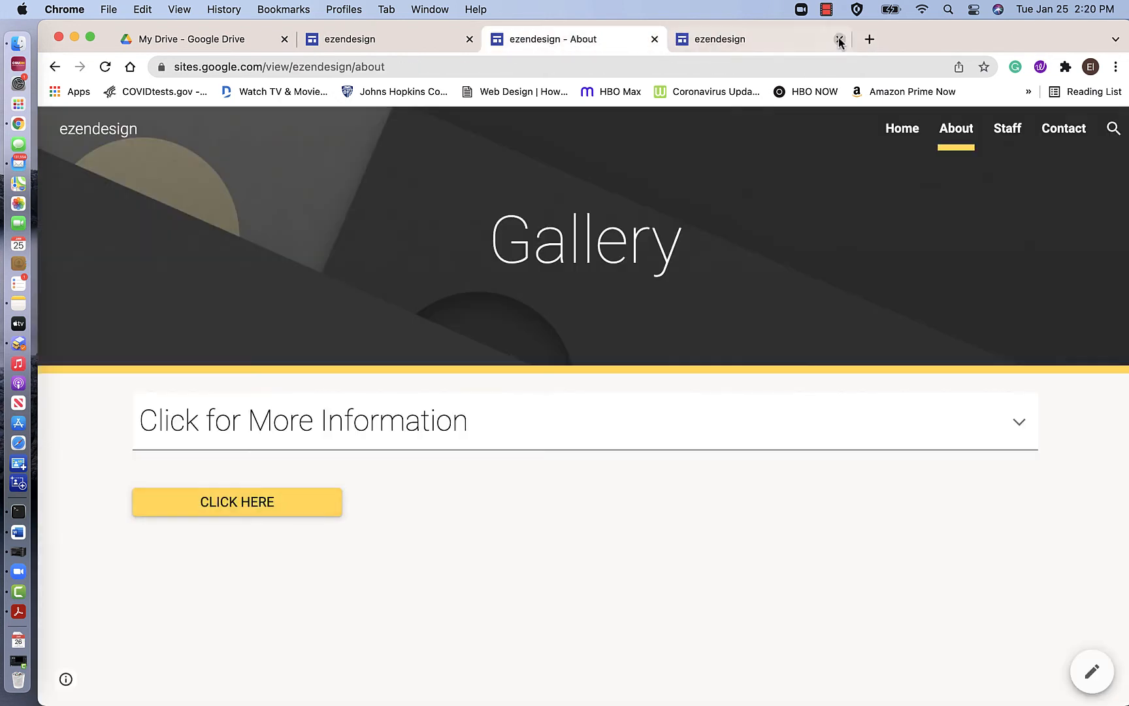
pyautogui.click(1007, 133)
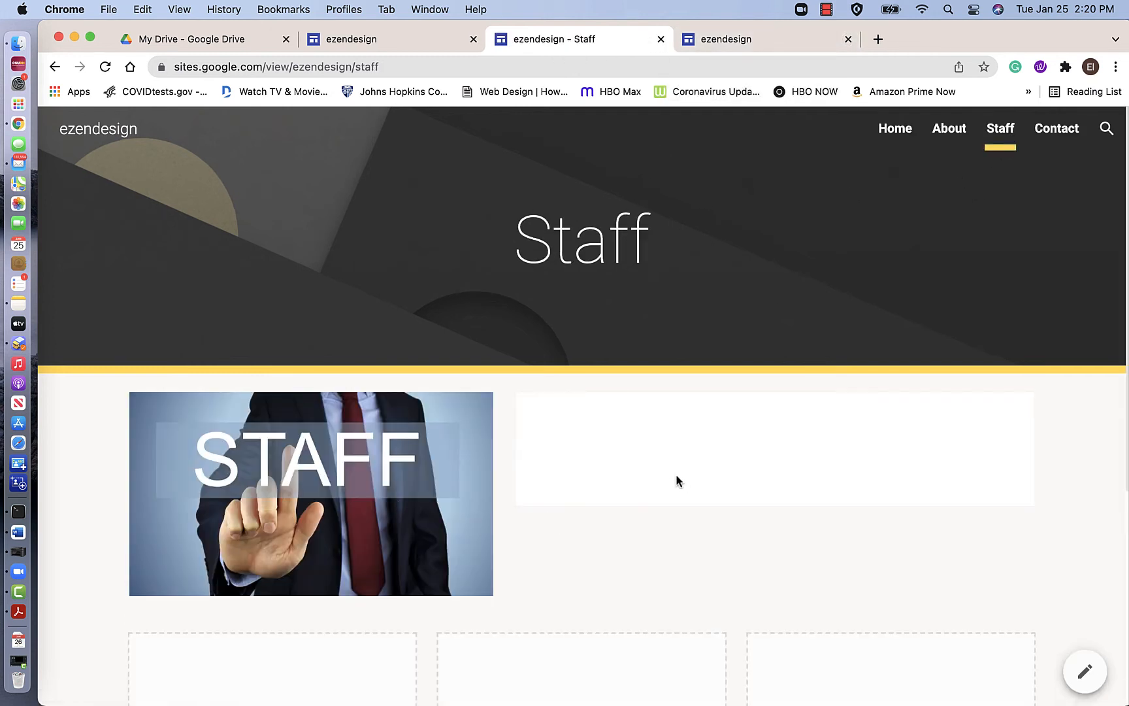
pyautogui.scroll(-5, 654, 530)
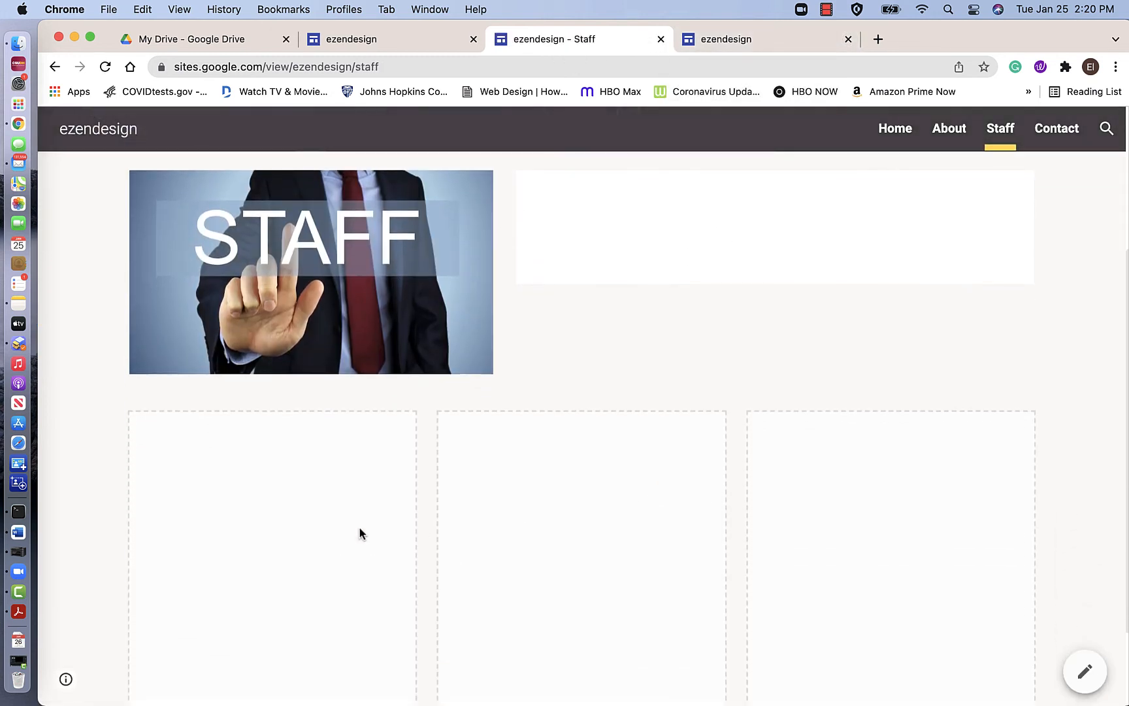
pyautogui.scroll(-3, 858, 534)
pyautogui.scroll(10, 857, 535)
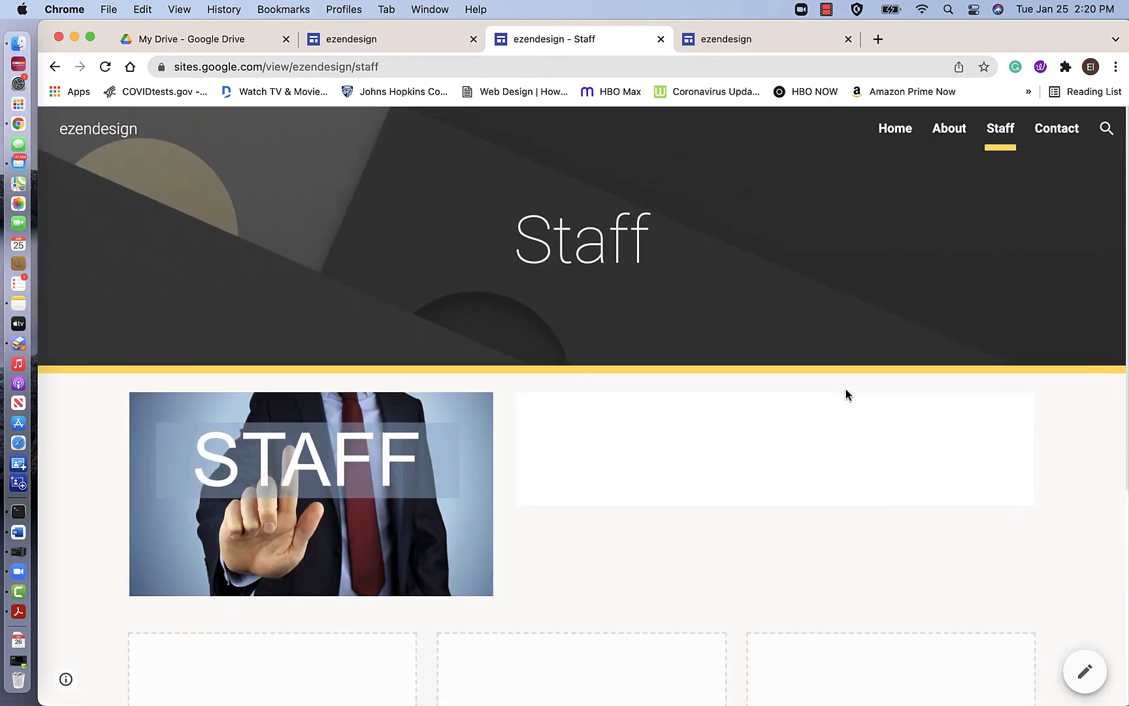
# Review the published Contact page and advance through the slides of its embedded photography presentation.
pyautogui.click(1055, 129)
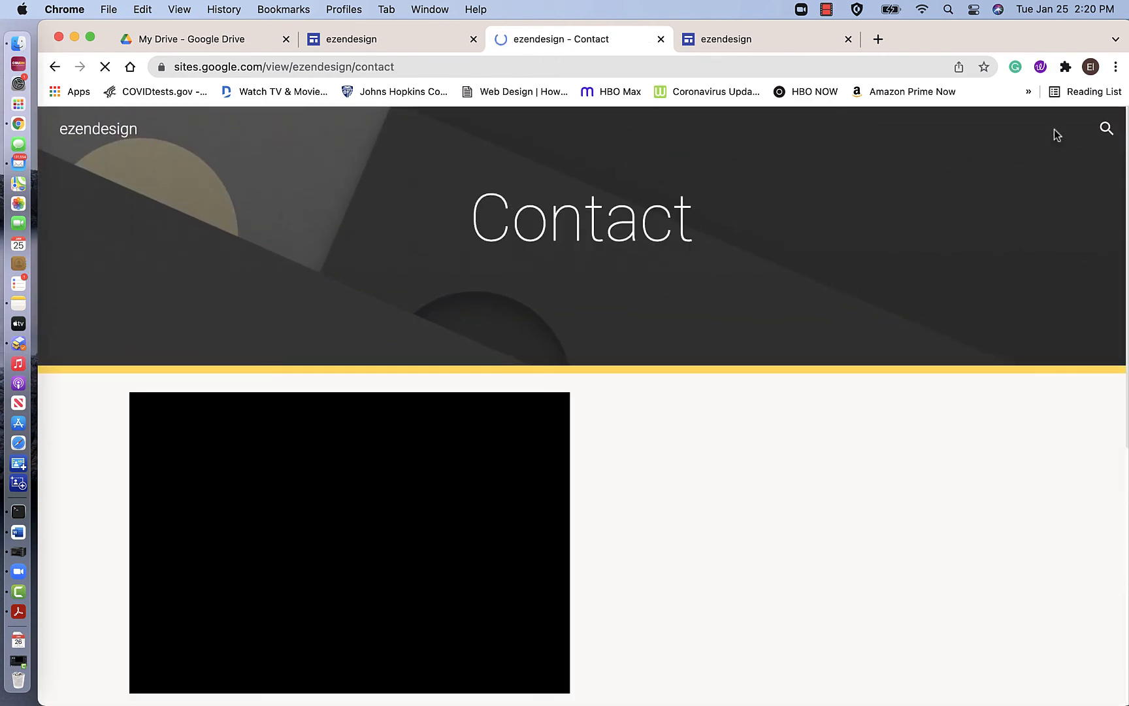
pyautogui.scroll(-5, 567, 559)
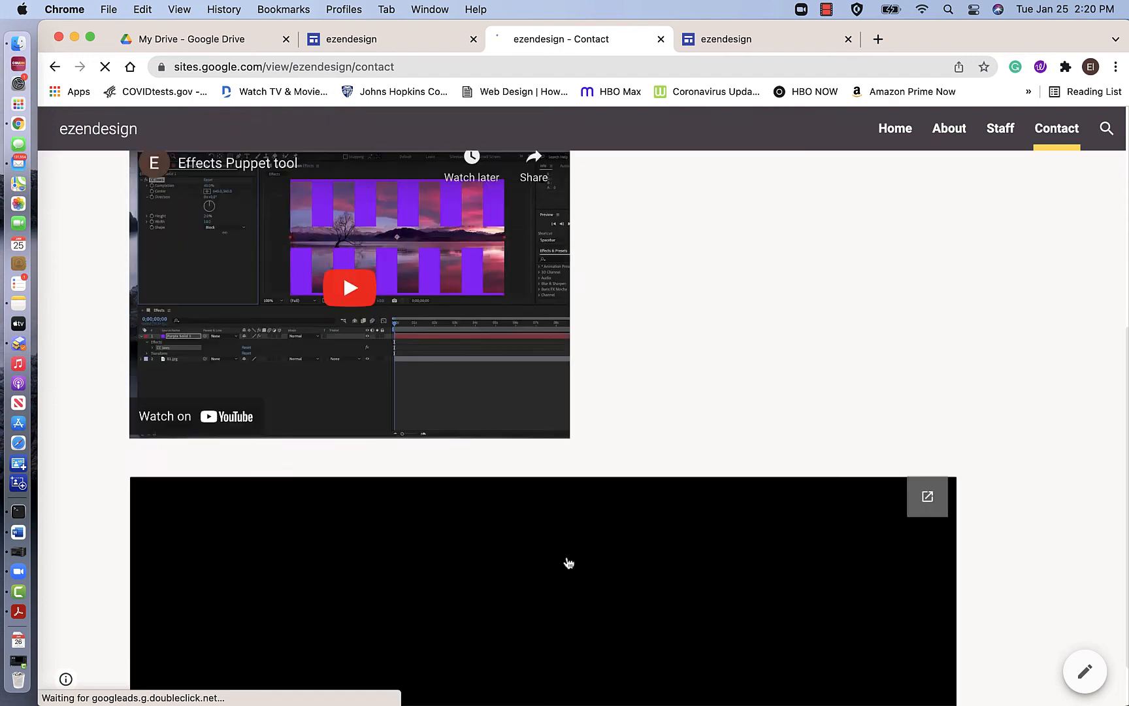
pyautogui.scroll(2, 568, 563)
pyautogui.scroll(-4, 568, 561)
pyautogui.scroll(4, 567, 559)
pyautogui.scroll(-4, 567, 555)
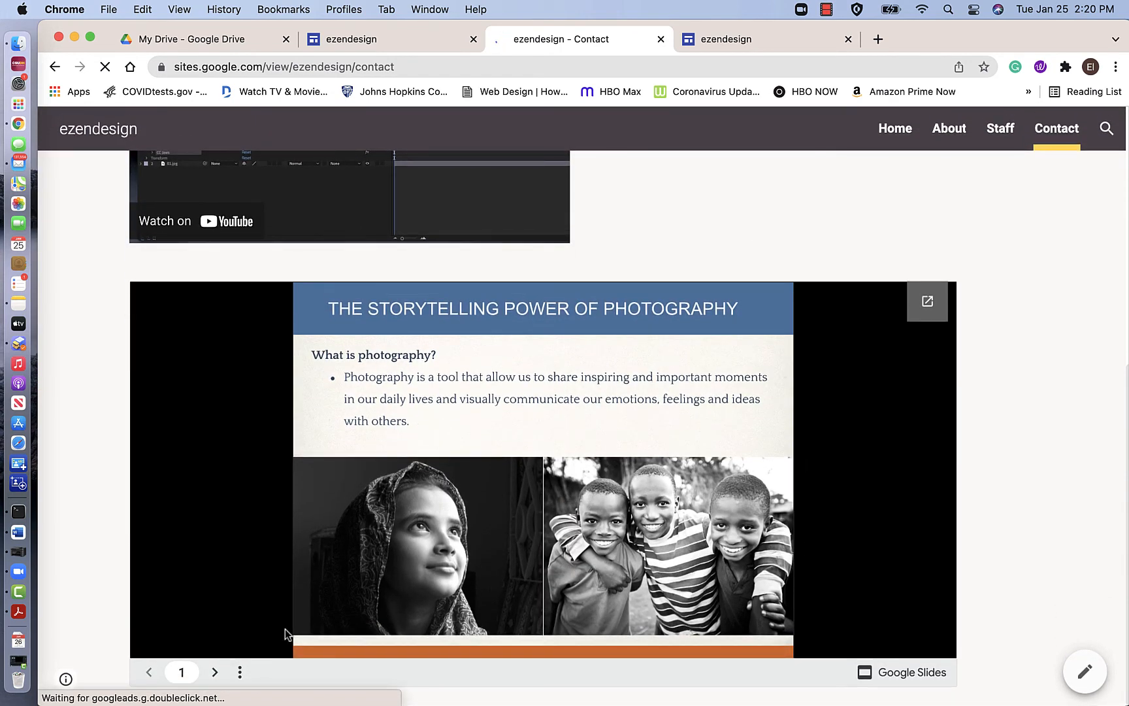
pyautogui.click(213, 679)
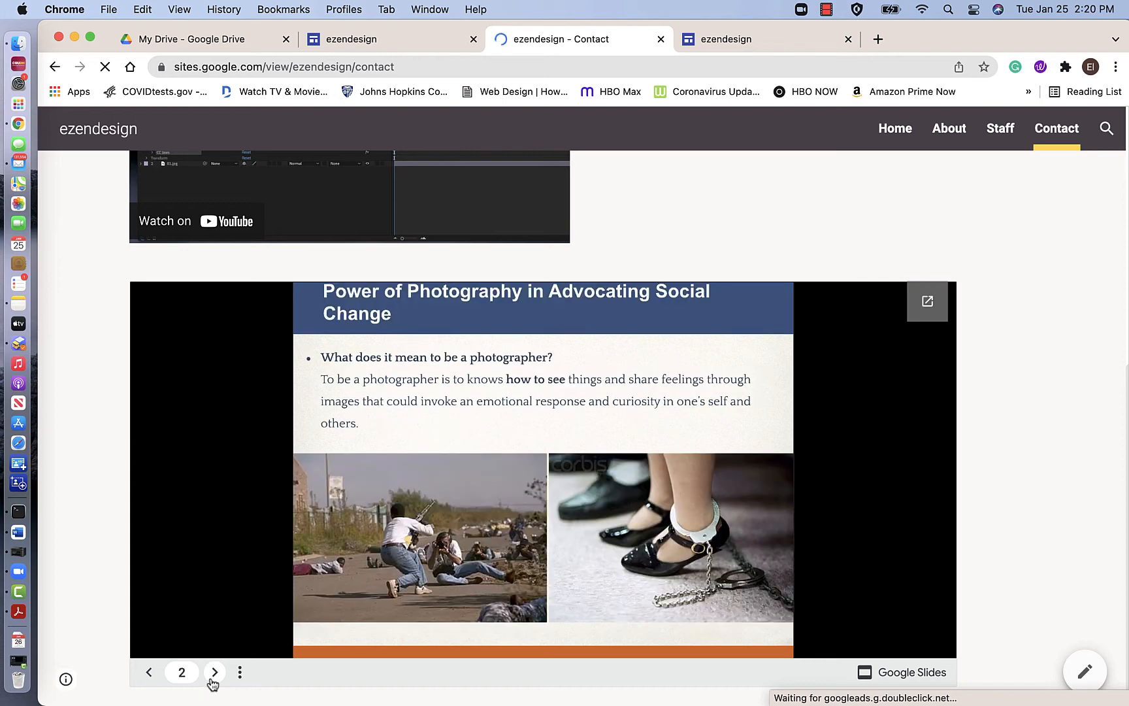
pyautogui.click(214, 673)
pyautogui.click(216, 673)
pyautogui.scroll(10, 443, 636)
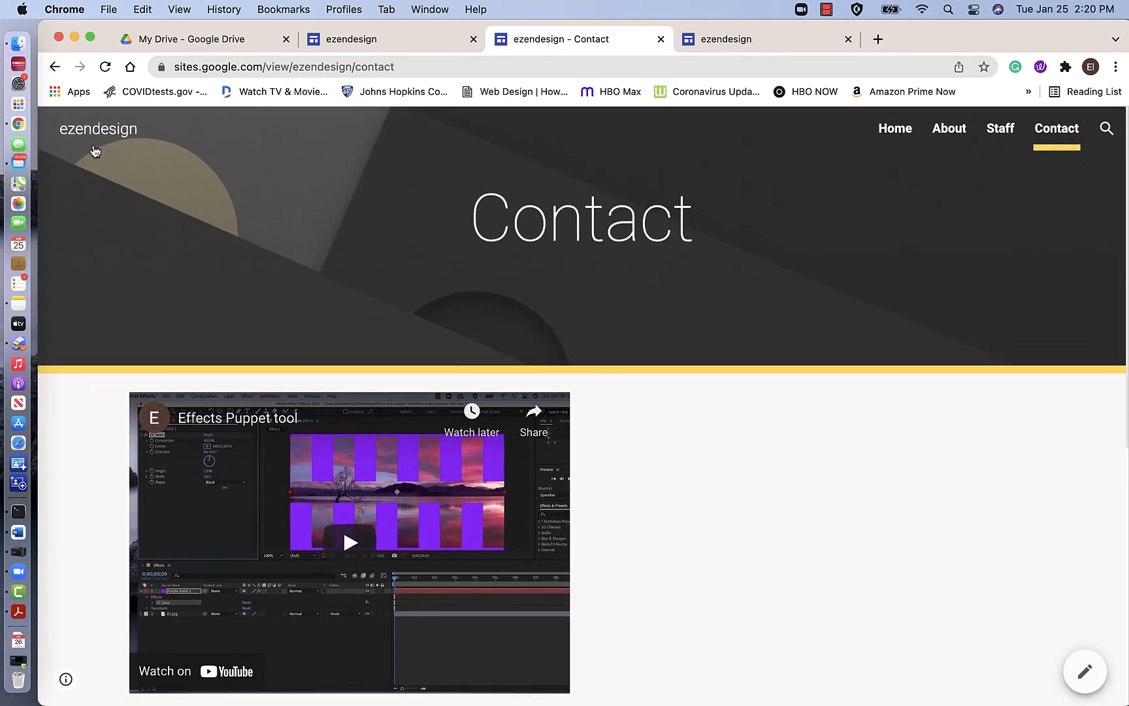
# Return to the published Home page, close the published site and show the Home page in the site editor.
pyautogui.click(95, 133)
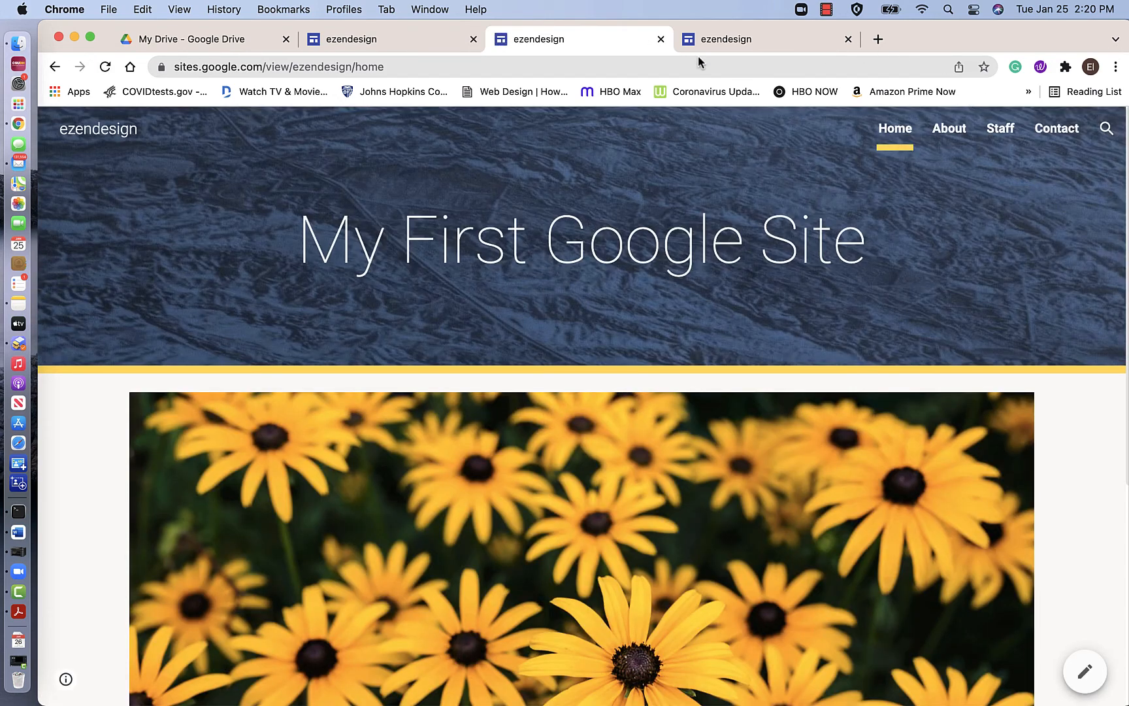
pyautogui.click(660, 39)
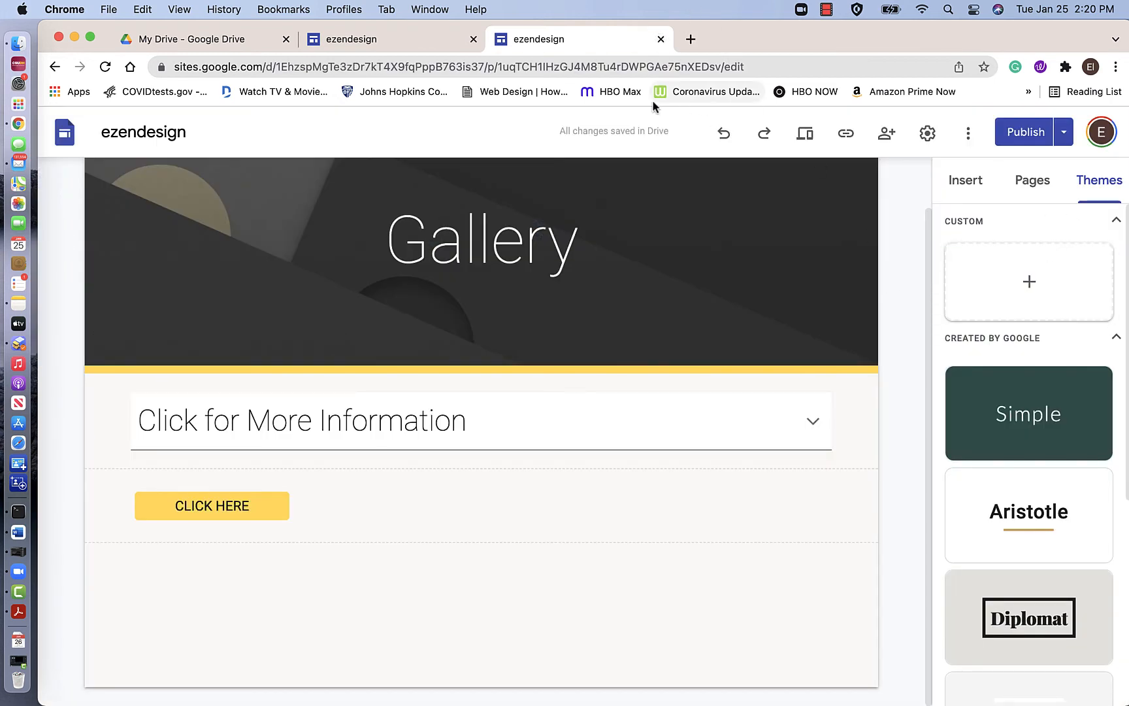
pyautogui.moveTo(758, 38); pyautogui.dragTo(790, 37)
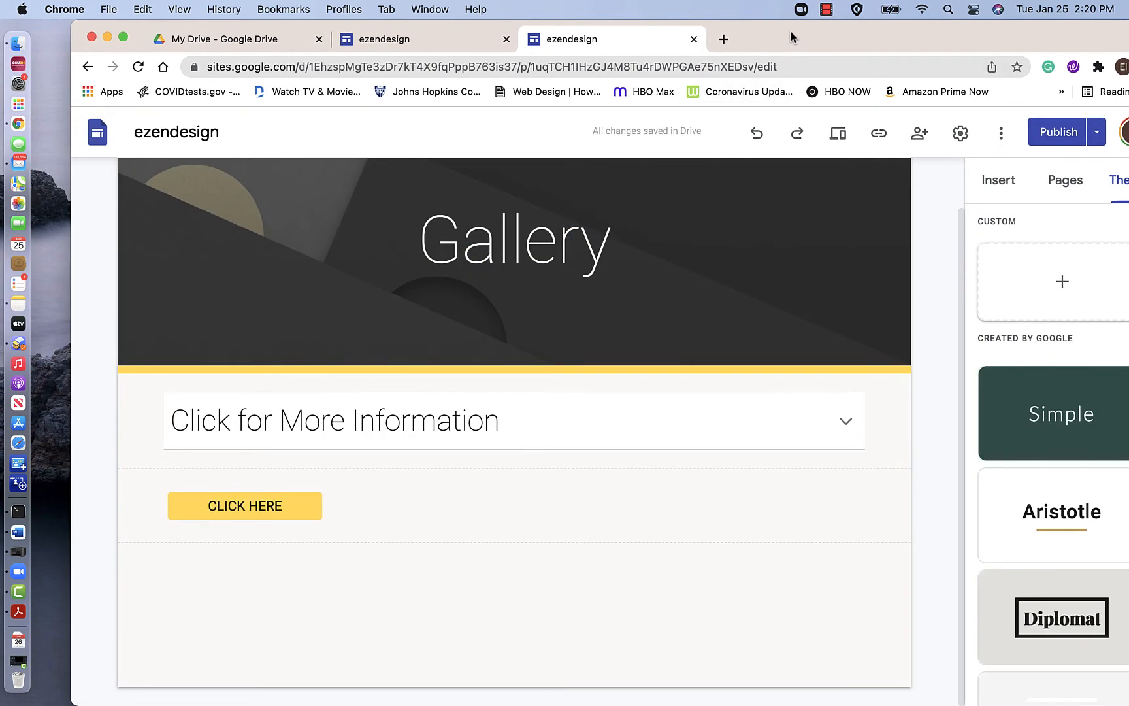
pyautogui.scroll(2, 793, 275)
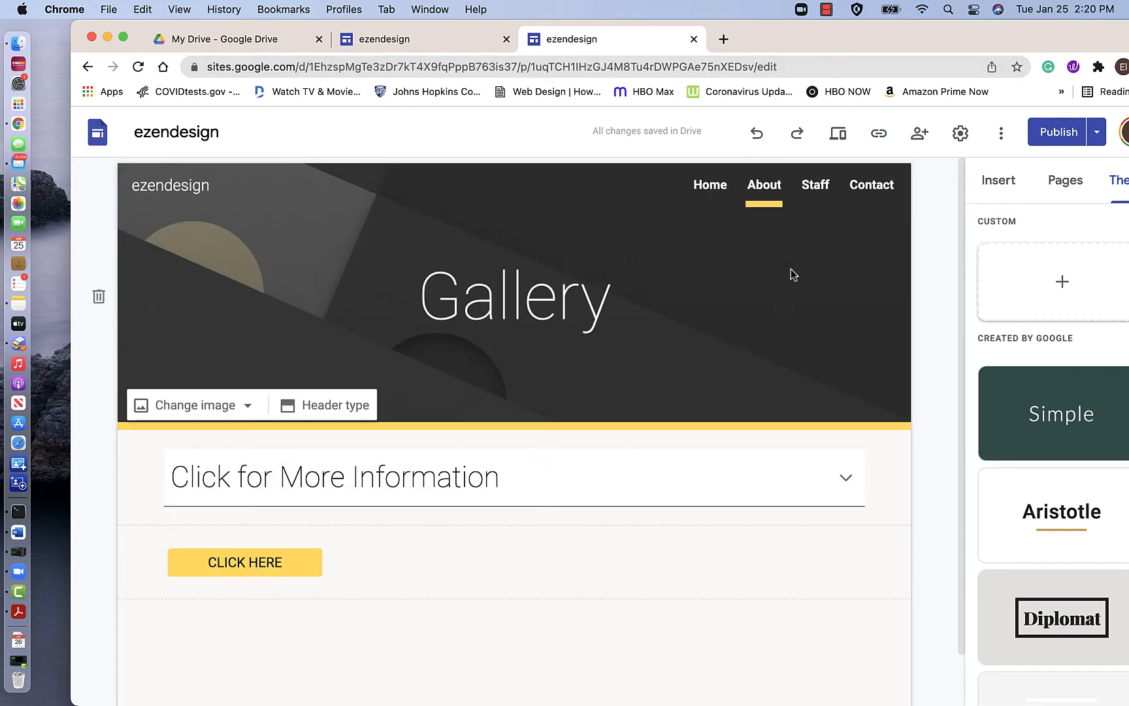
pyautogui.click(709, 188)
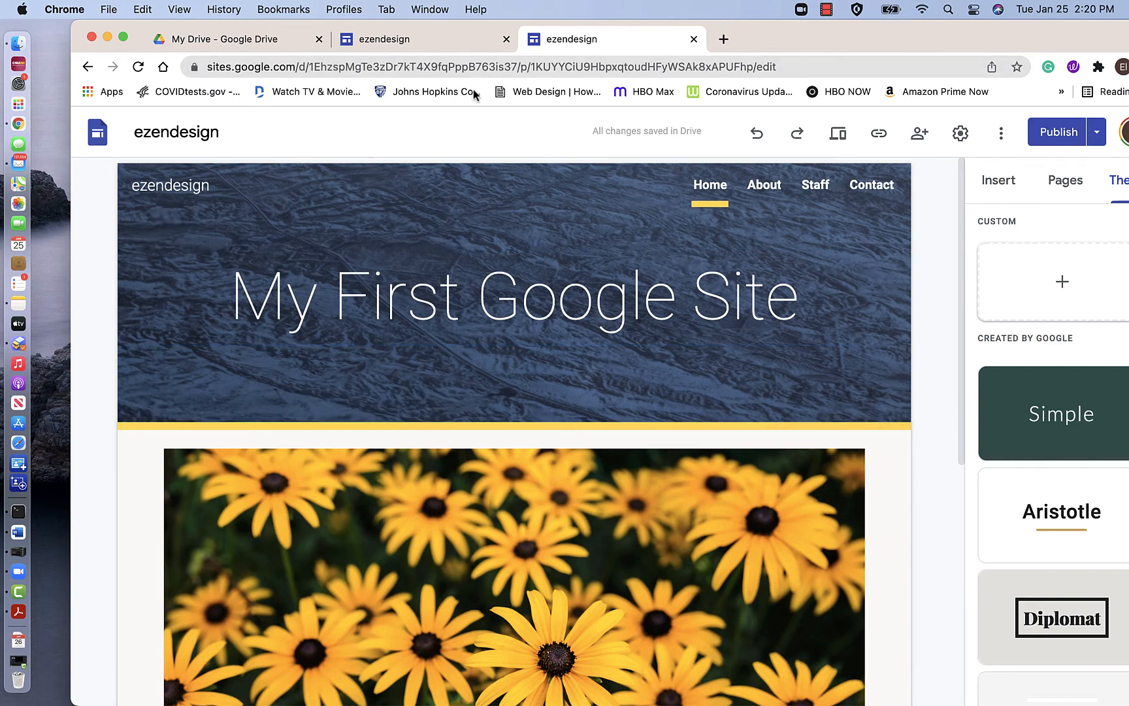
pyautogui.moveTo(925, 38); pyautogui.dragTo(937, 5)
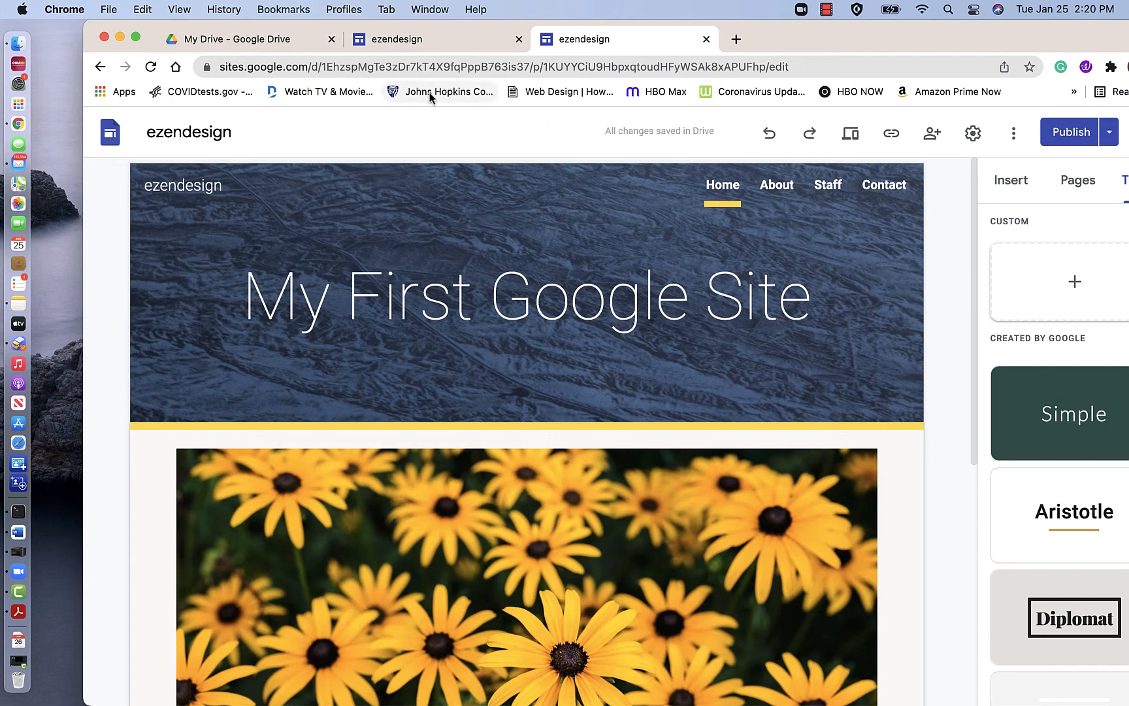
# Create a new blank Google Sites site from My Drive in Google Drive and close the extra ezendesign tab.
pyautogui.click(268, 42)
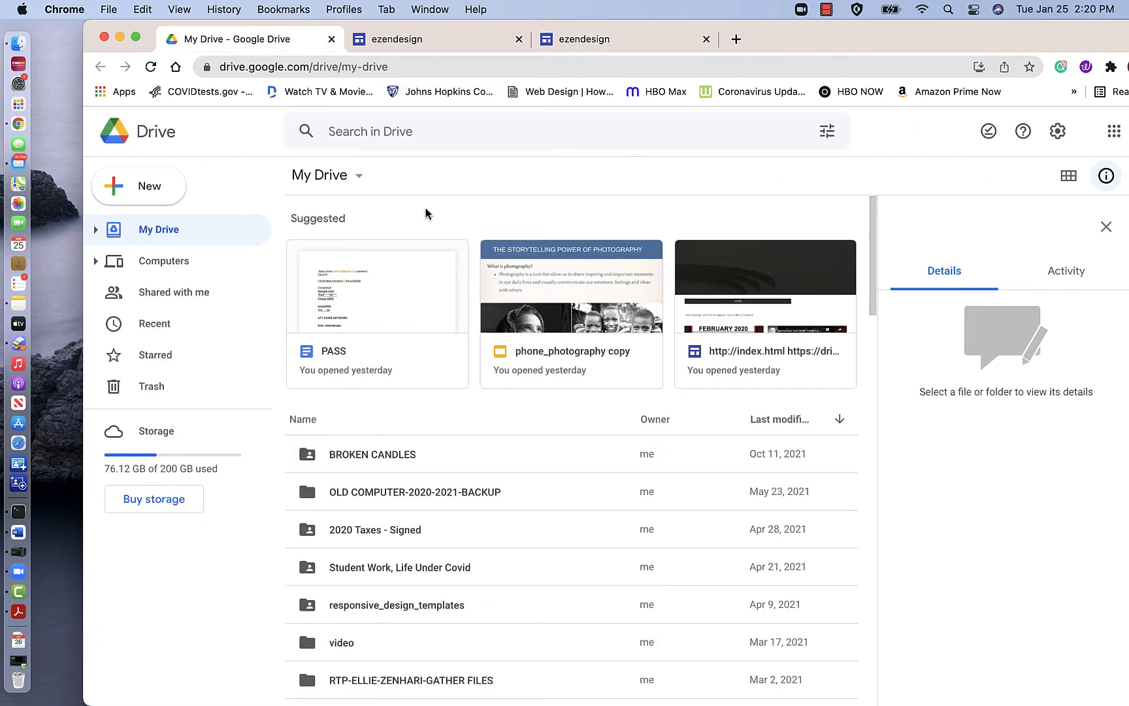
pyautogui.click(359, 183)
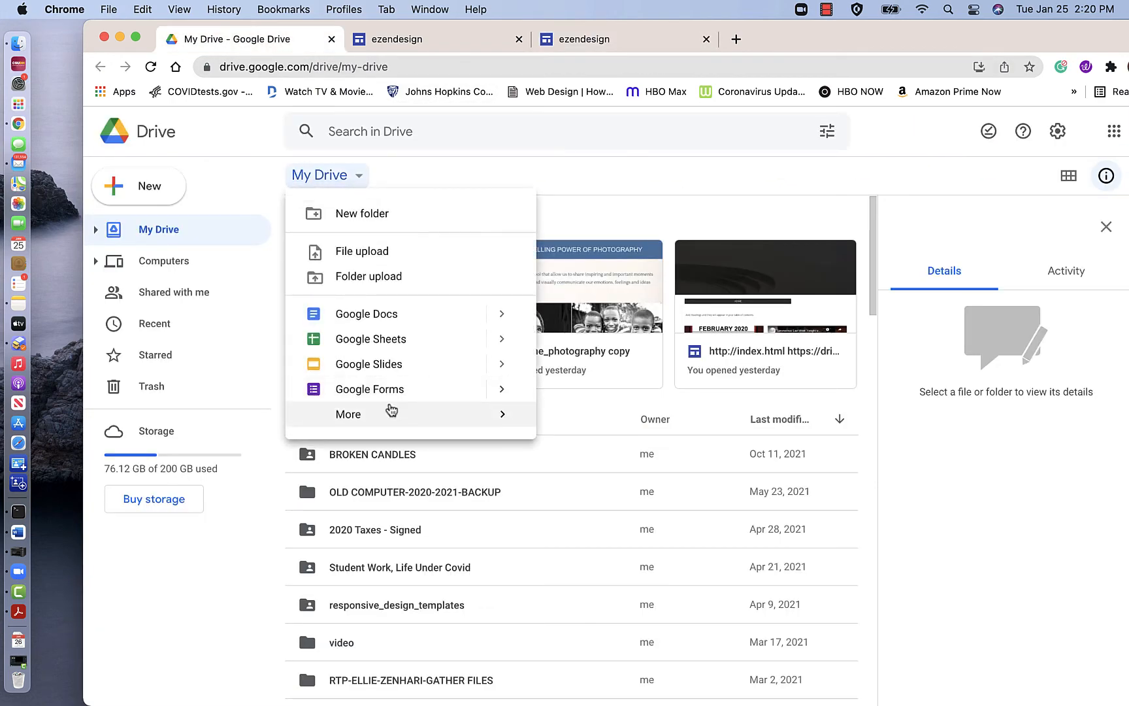
pyautogui.moveTo(367, 421)
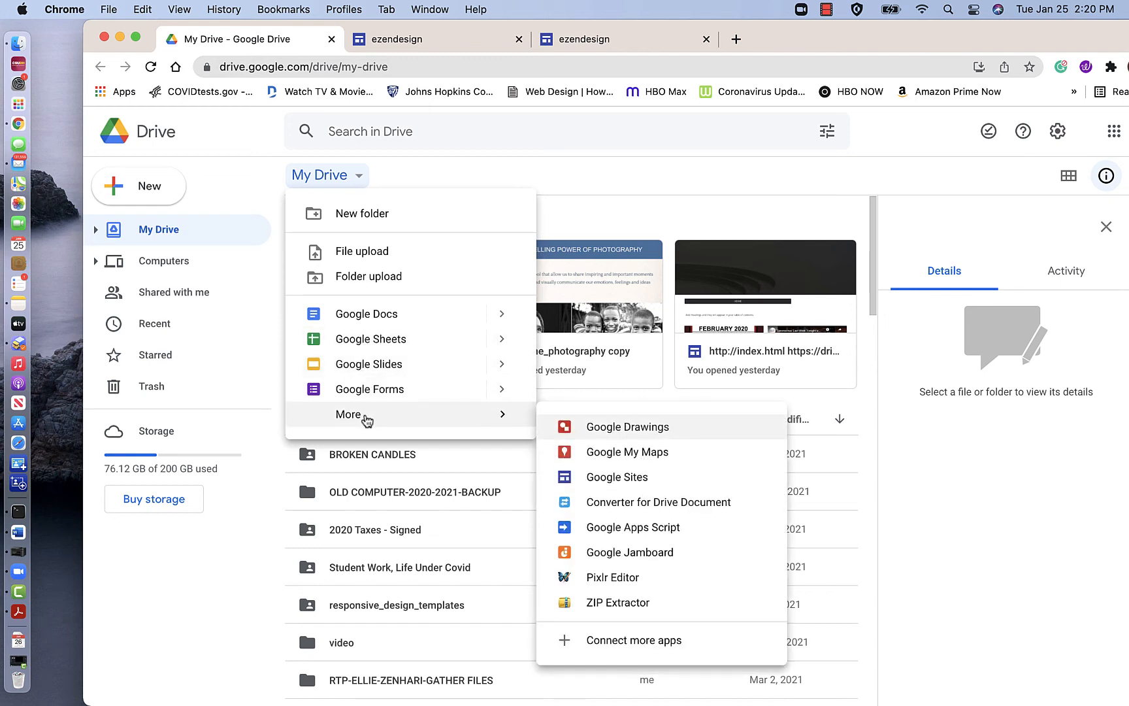
pyautogui.click(609, 484)
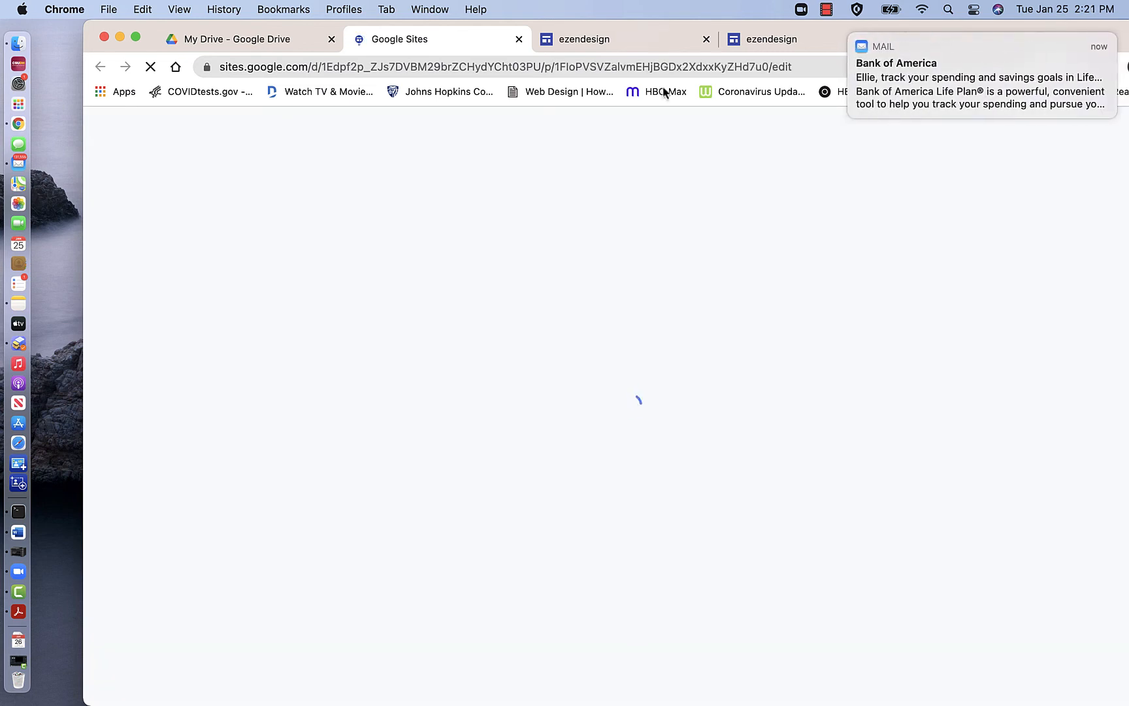
pyautogui.click(706, 39)
pyautogui.click(696, 39)
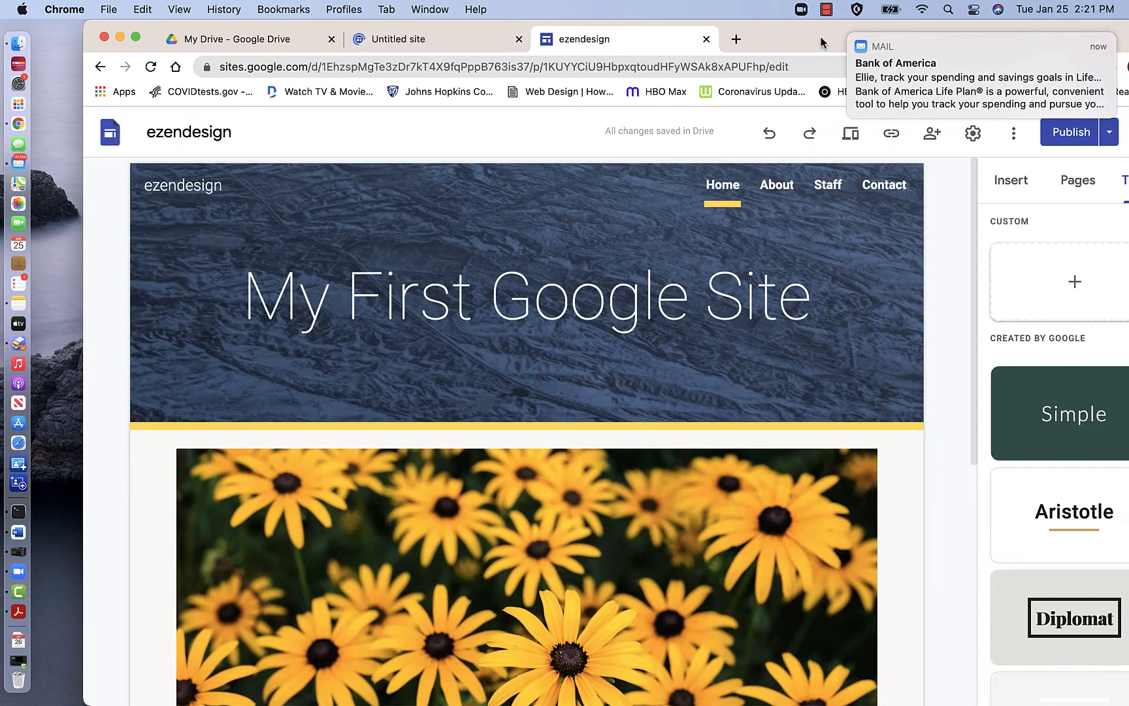
pyautogui.click(850, 34)
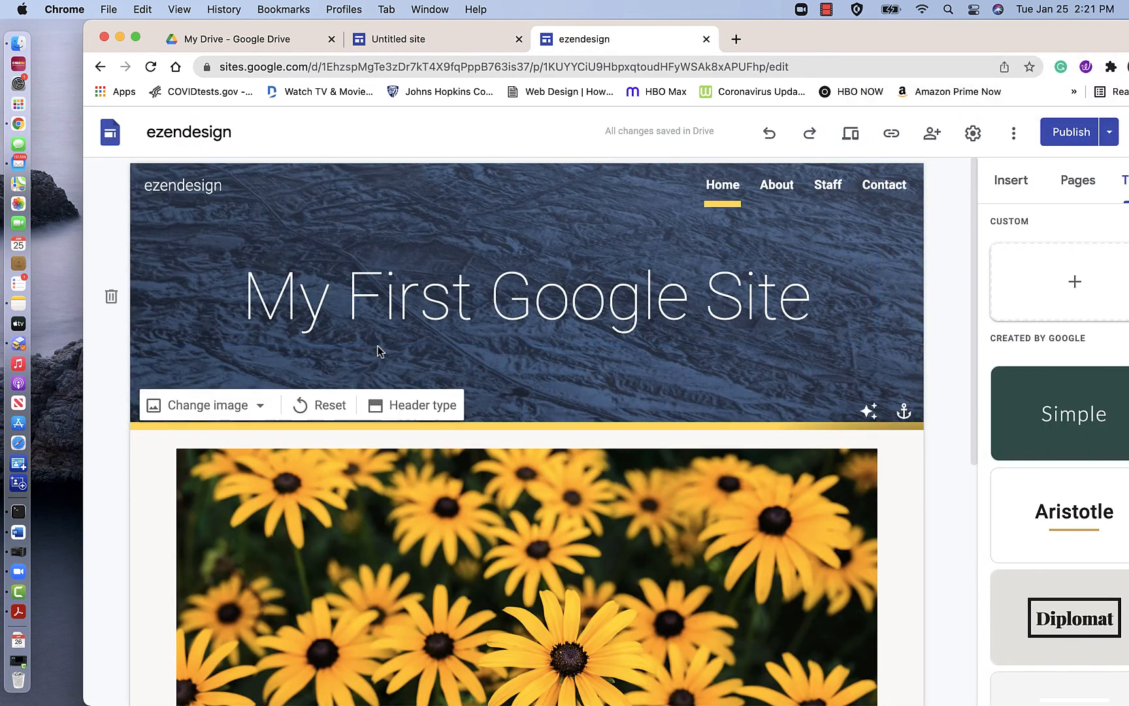
# Go from the ezendesign editor to the Google Sites start page and browse the recent sites.
pyautogui.click(106, 135)
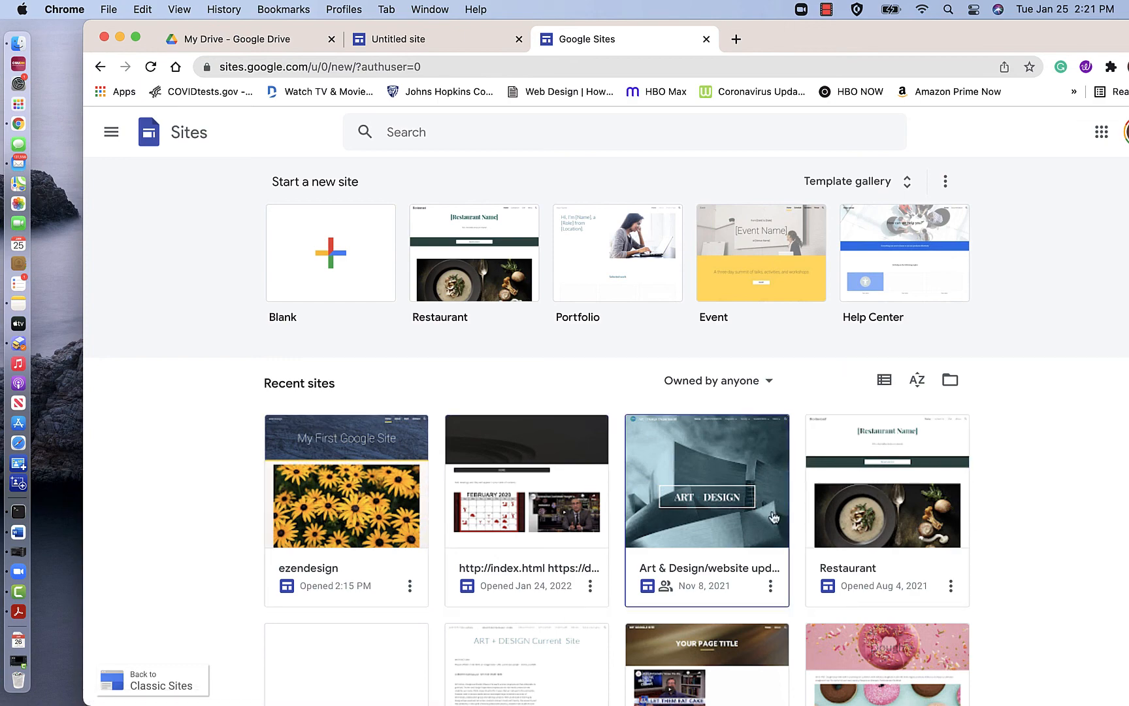
pyautogui.scroll(-2, 379, 552)
pyautogui.scroll(-5, 392, 548)
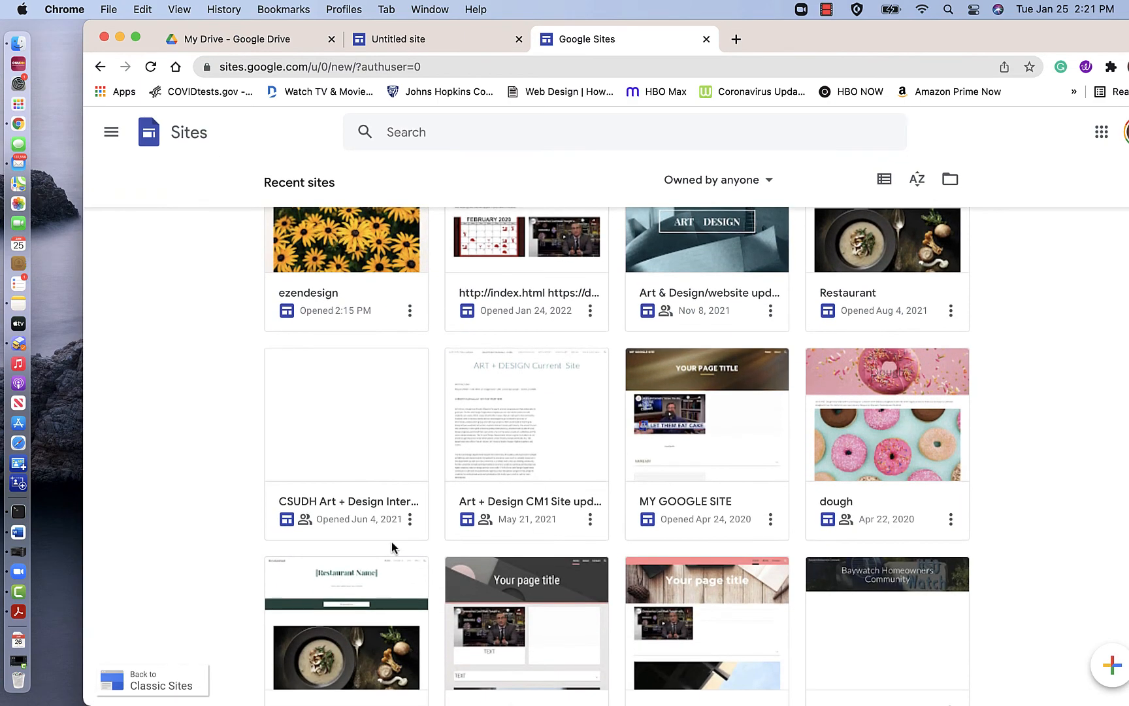
pyautogui.scroll(5, 392, 548)
pyautogui.scroll(3, 392, 542)
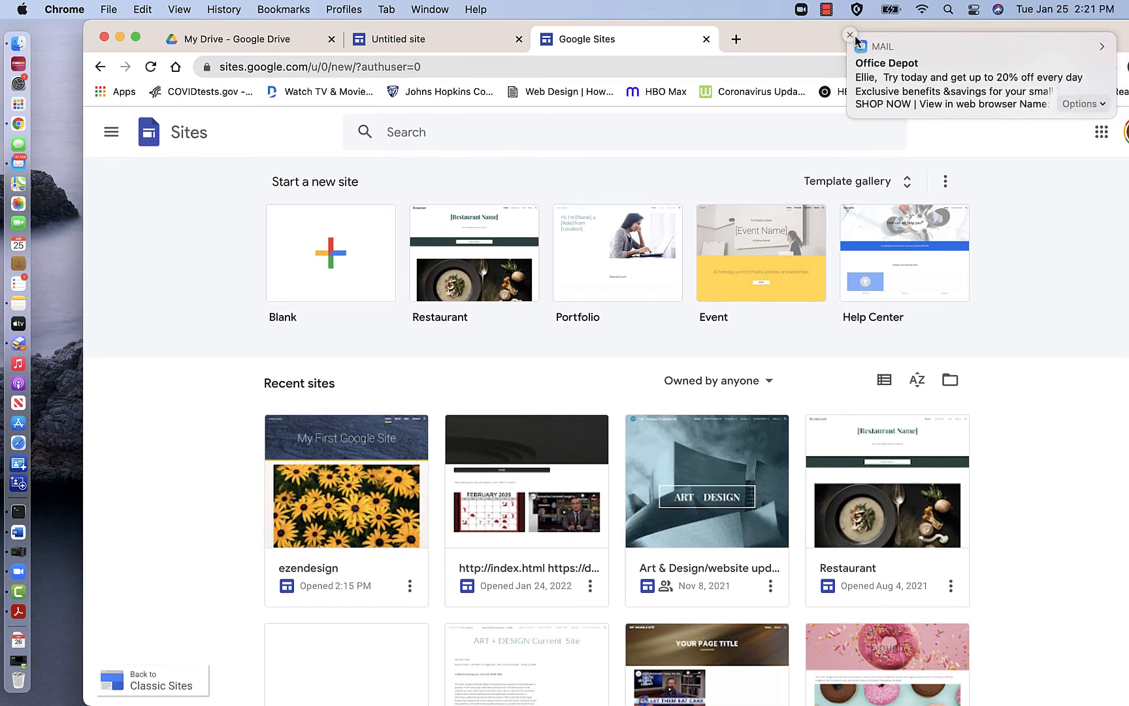
pyautogui.click(854, 38)
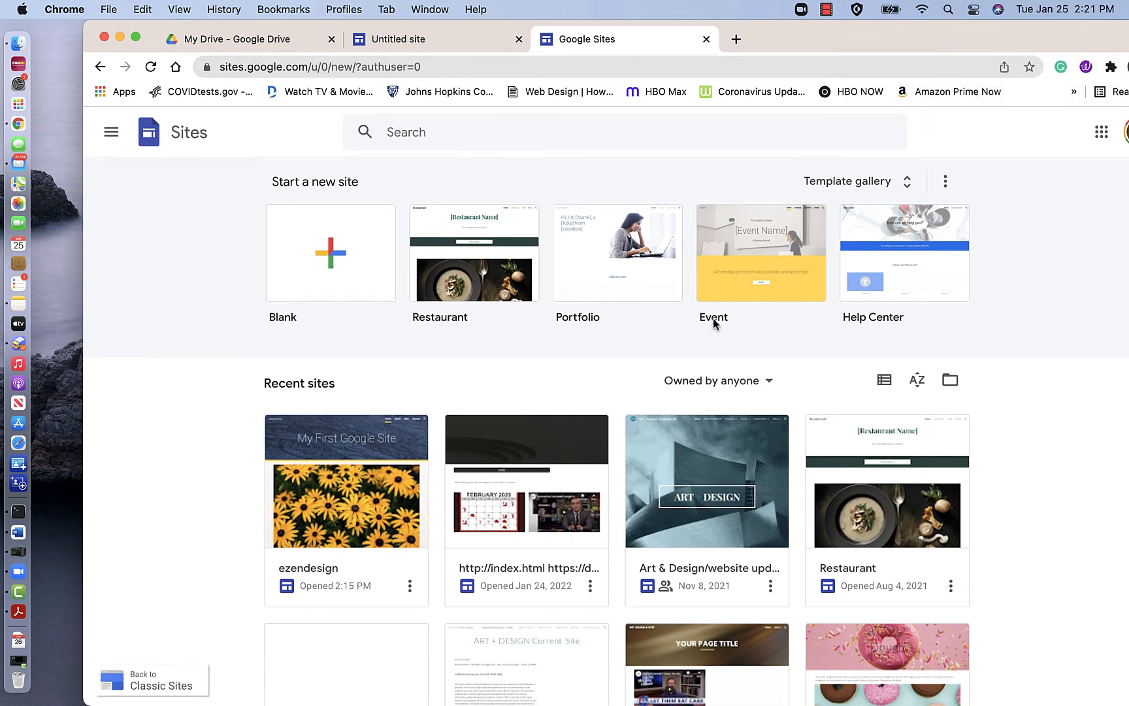
# Create a new site from the Salon template in the template gallery's Small business section.
pyautogui.click(912, 189)
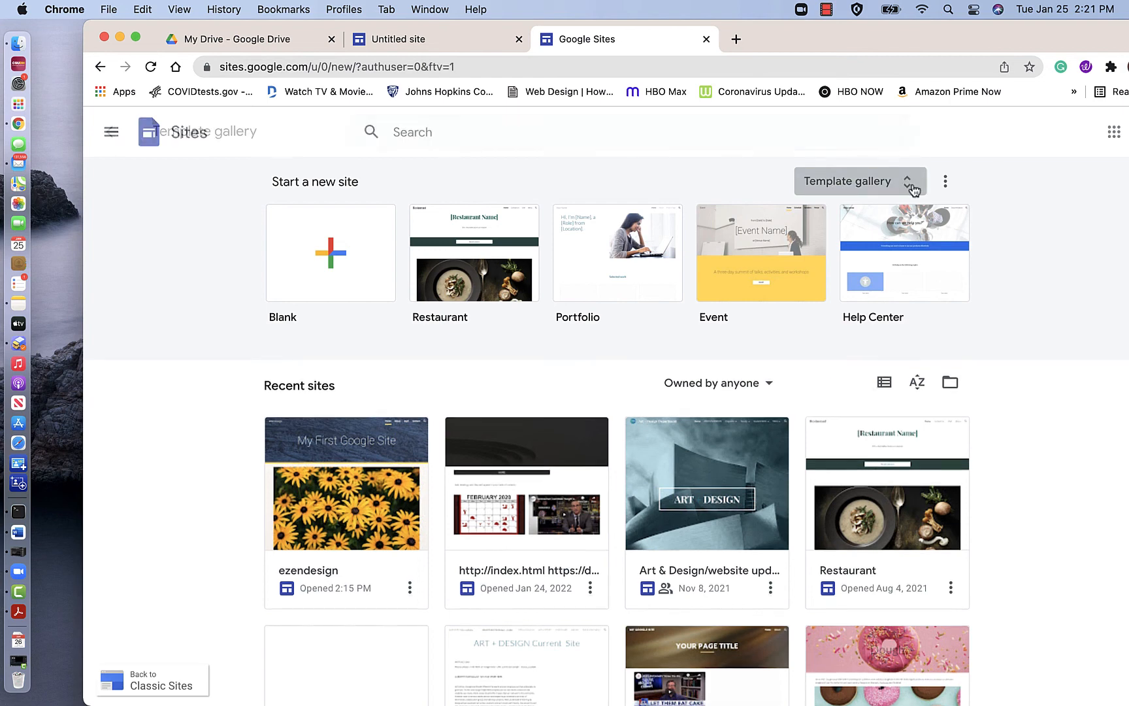
pyautogui.scroll(-5, 810, 372)
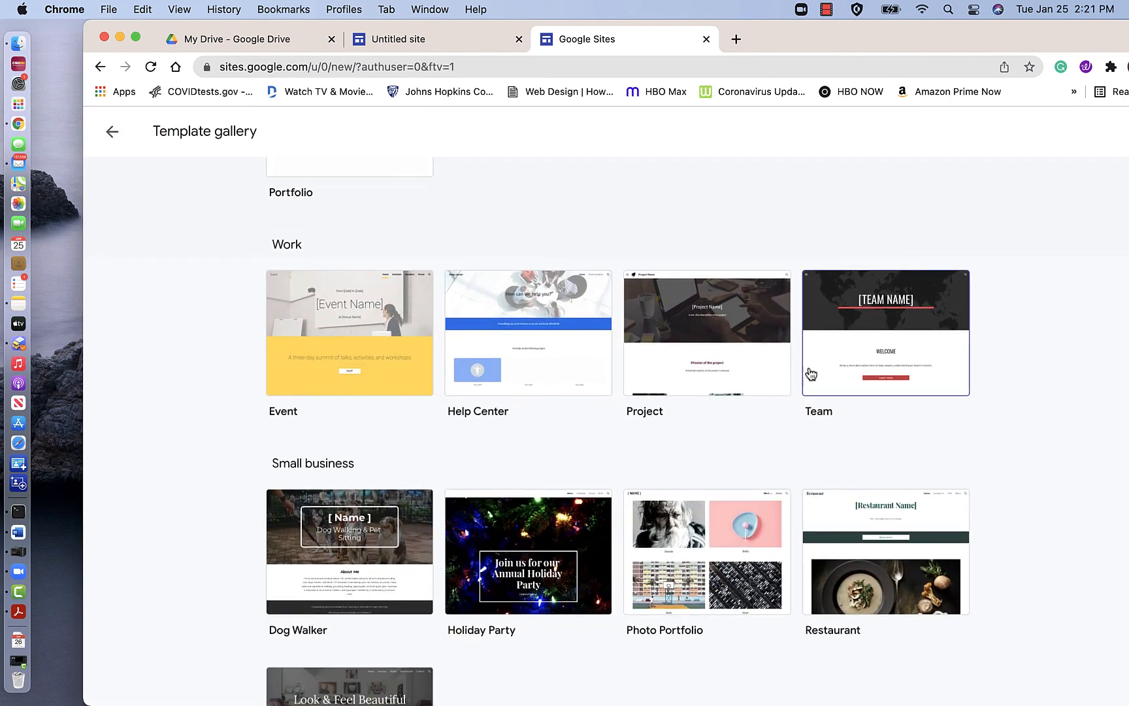
pyautogui.scroll(-3, 810, 374)
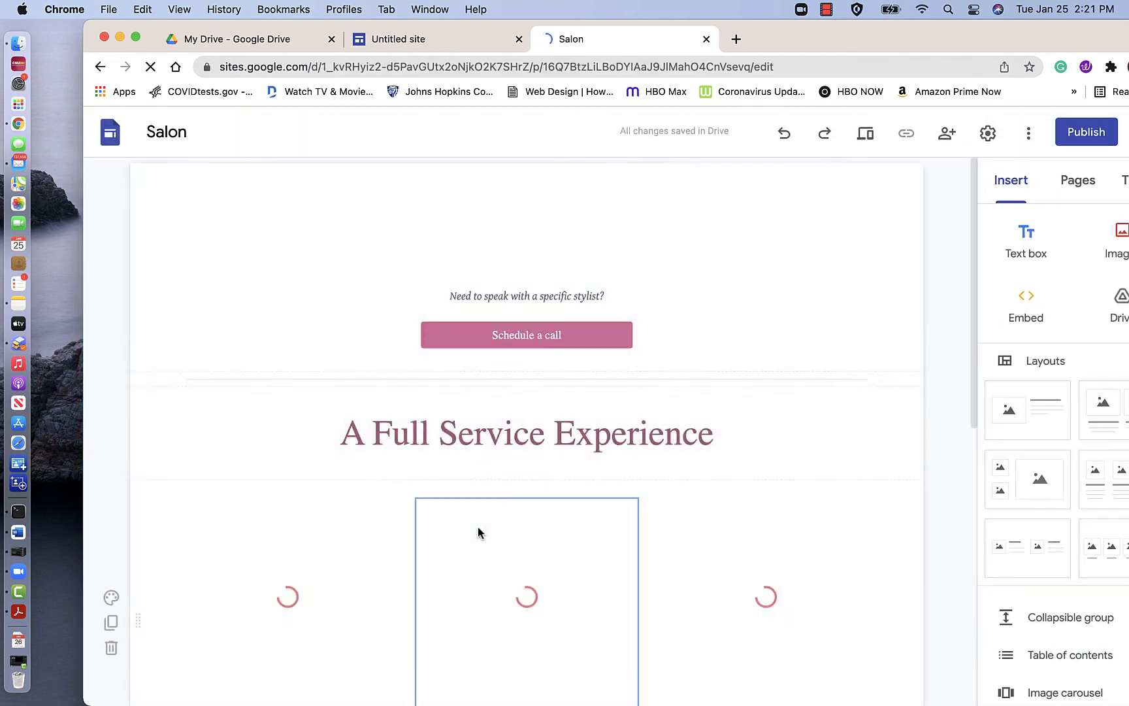
# Look through the Salon site's Home page and view its Services page.
pyautogui.scroll(-15, 477, 527)
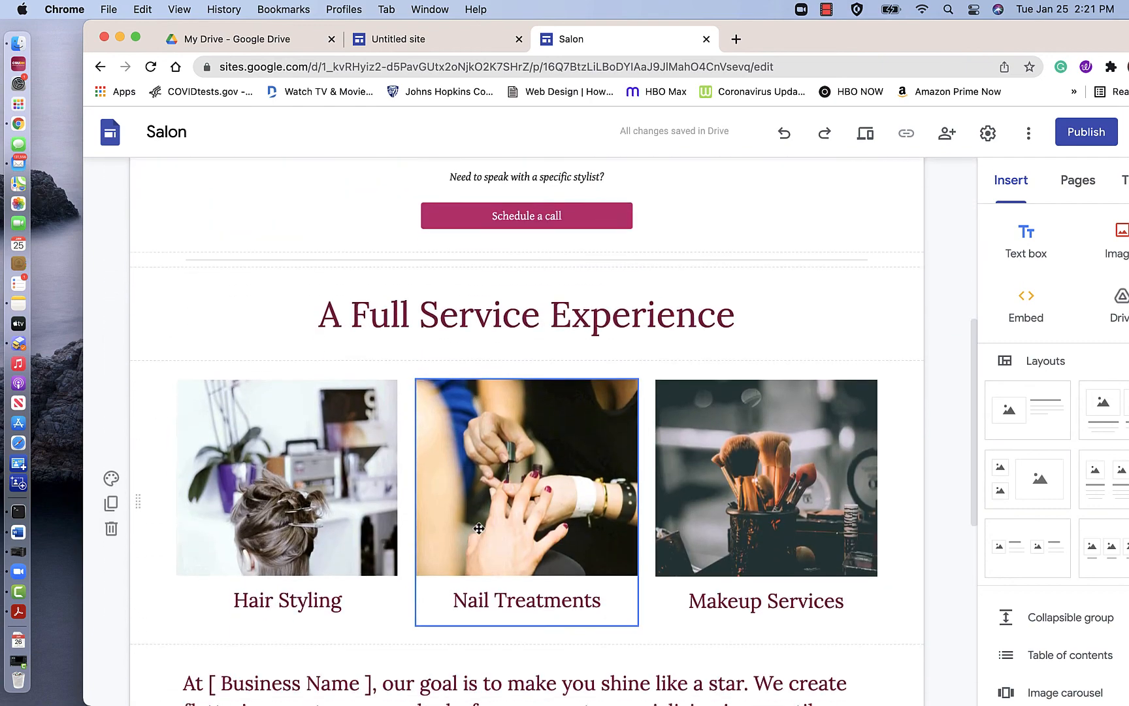
pyautogui.scroll(15, 479, 527)
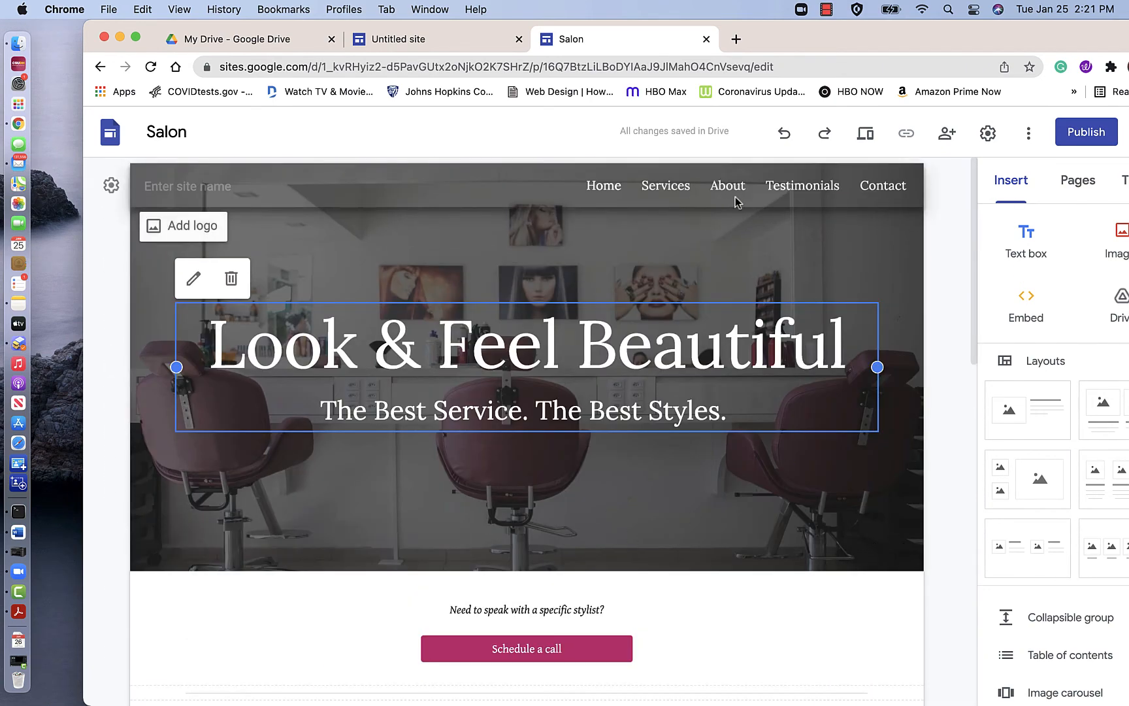
pyautogui.click(667, 185)
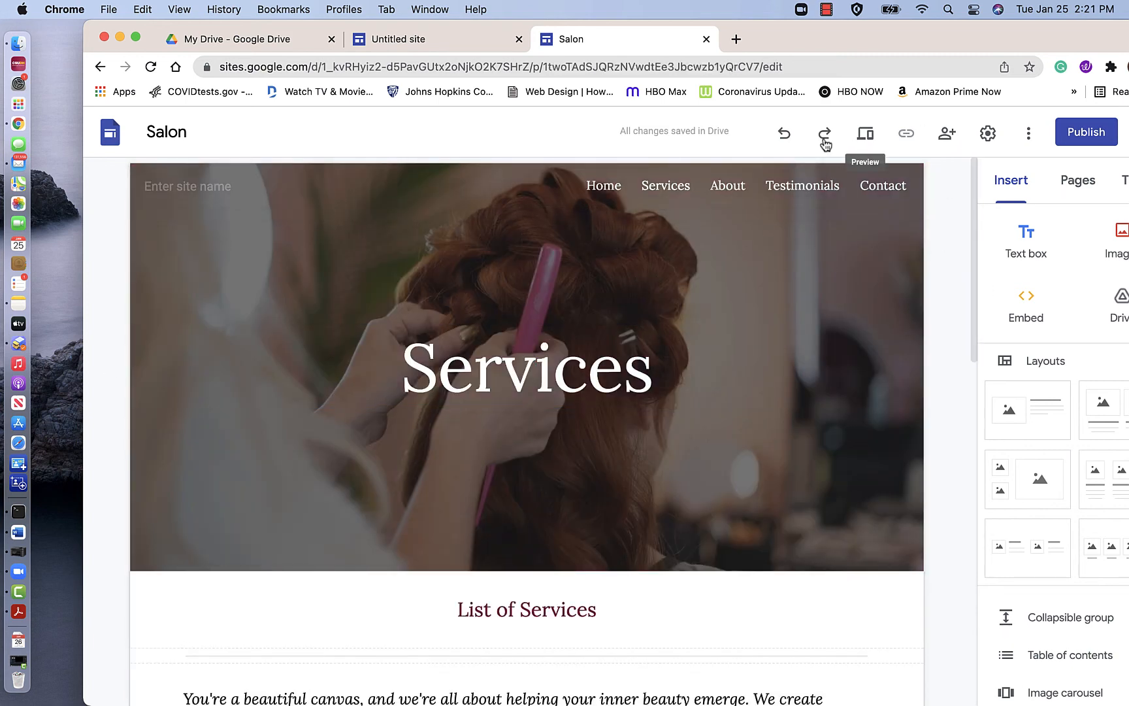
# Close the untitled blank site and return from the Salon site to the Google Sites start page.
pyautogui.click(423, 48)
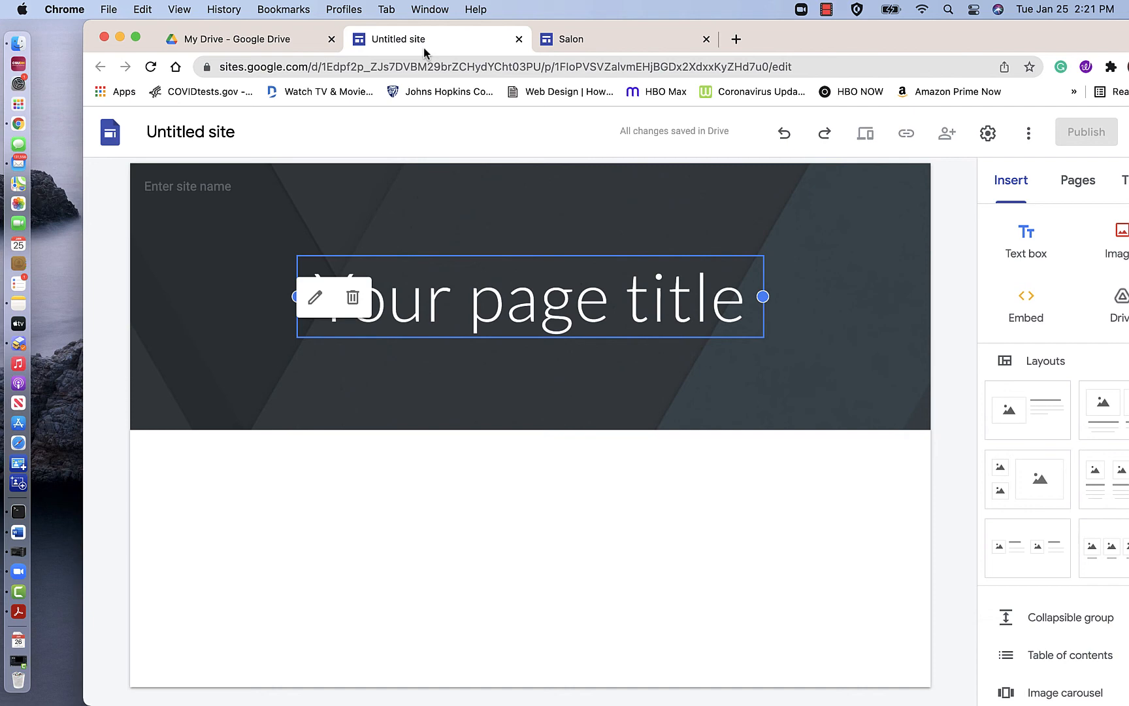
pyautogui.click(240, 43)
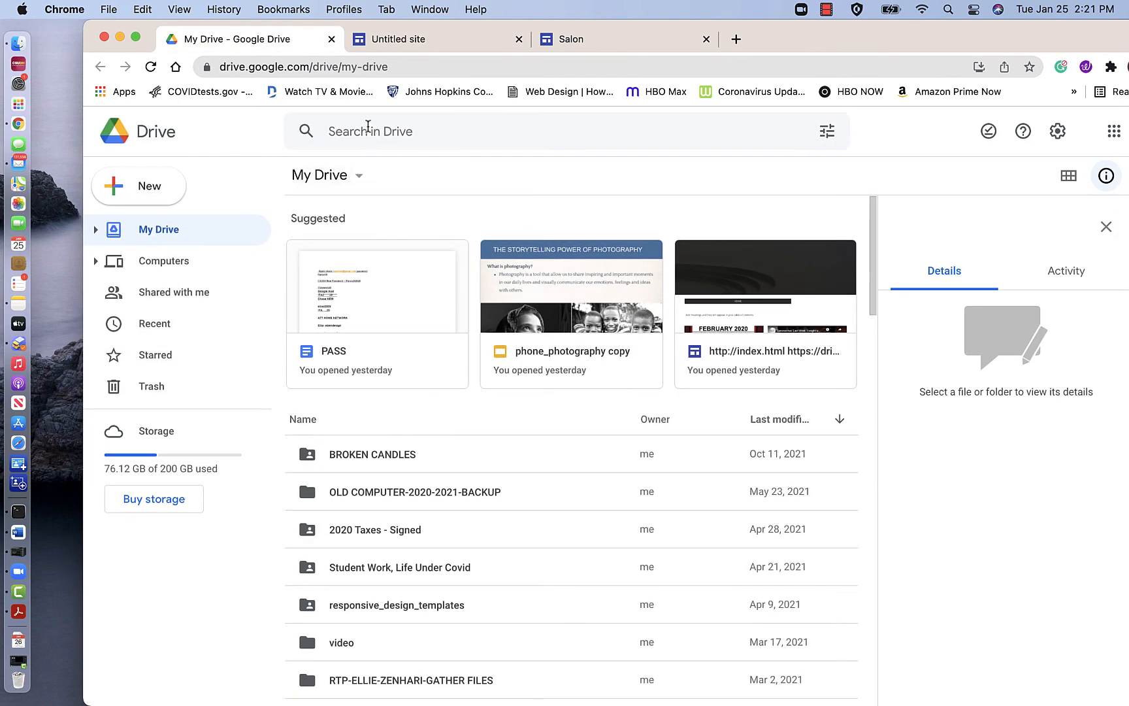
pyautogui.click(431, 39)
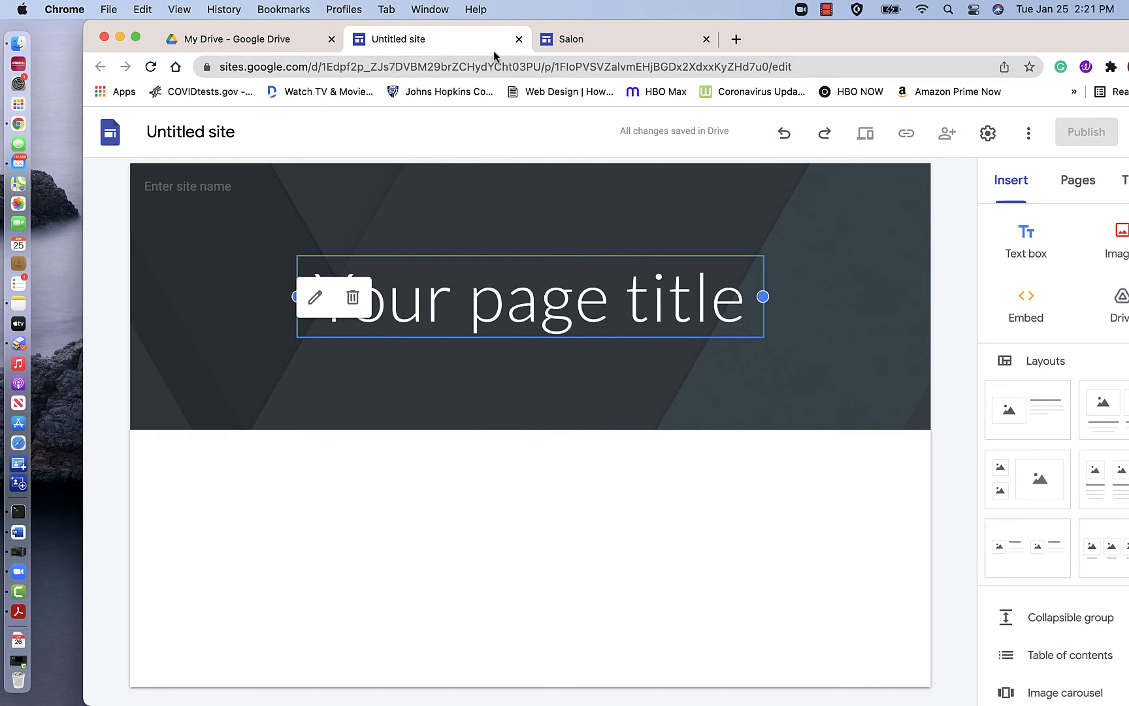
pyautogui.click(519, 40)
pyautogui.click(111, 133)
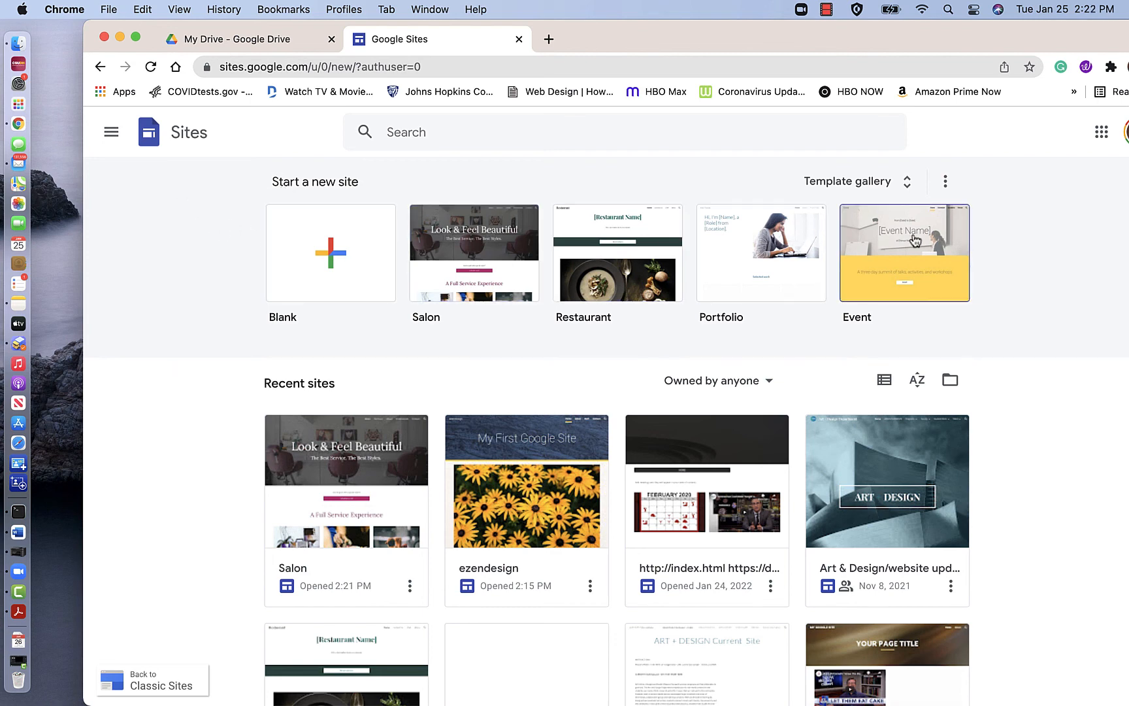
# Browse the Personal, Work, Small business and Education templates in the template gallery, and return to the Sites start page.
pyautogui.click(908, 188)
pyautogui.scroll(-9, 824, 379)
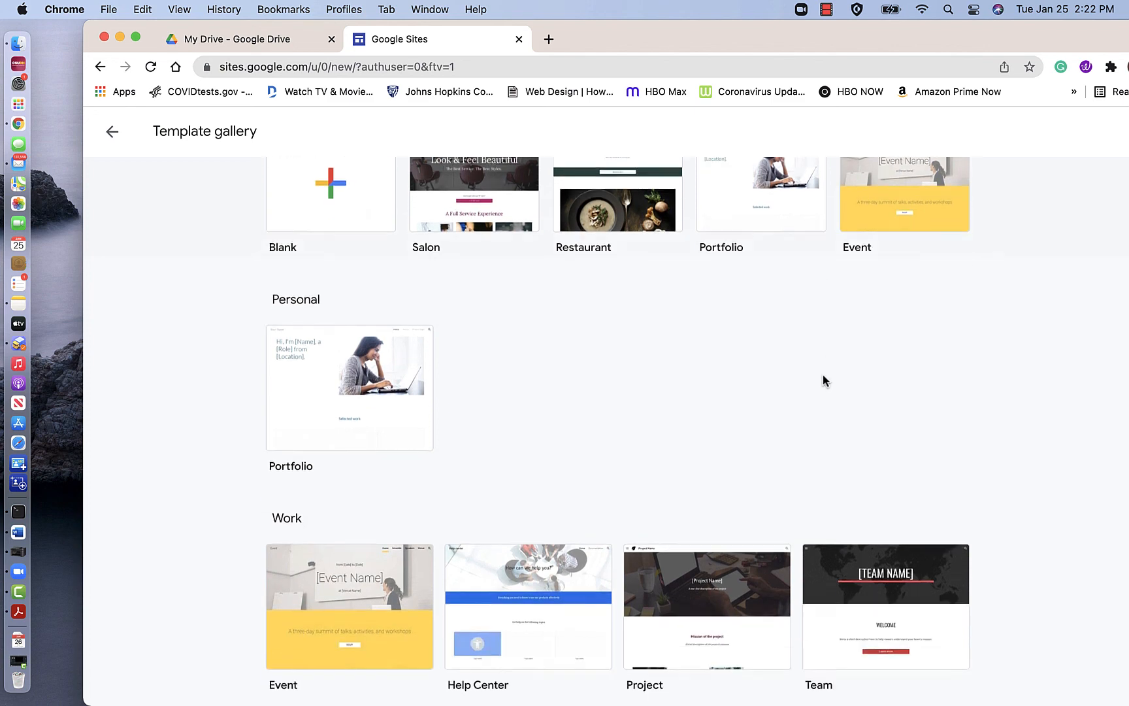
pyautogui.scroll(-2, 824, 381)
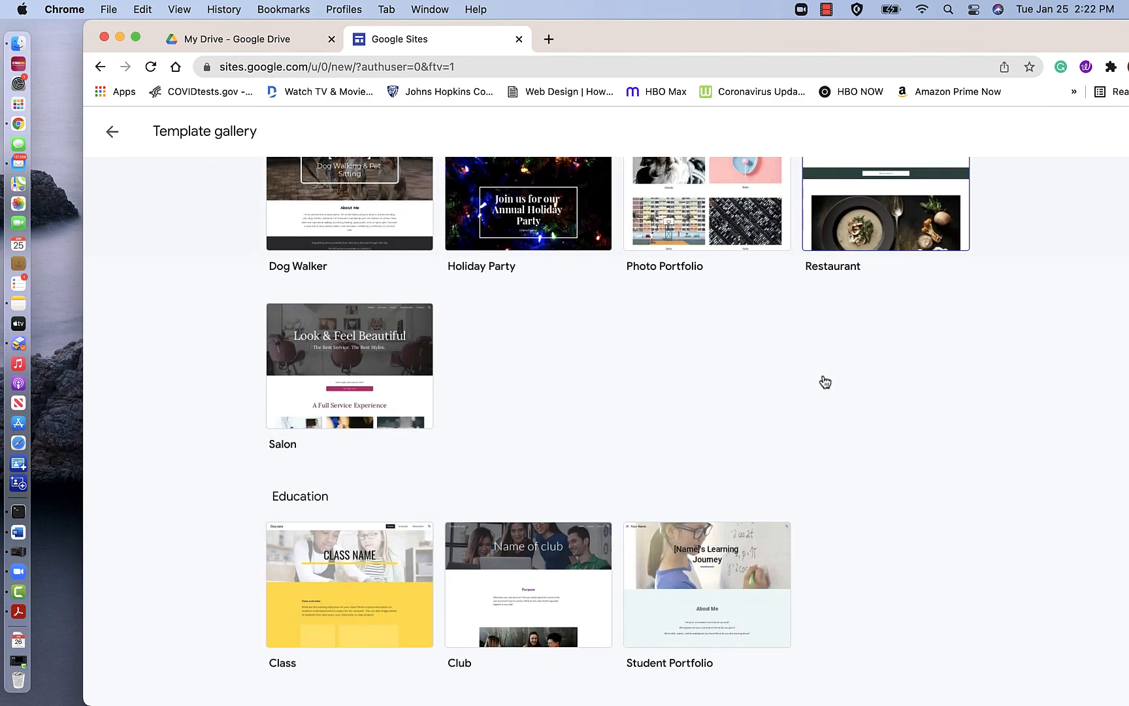
pyautogui.scroll(10, 827, 376)
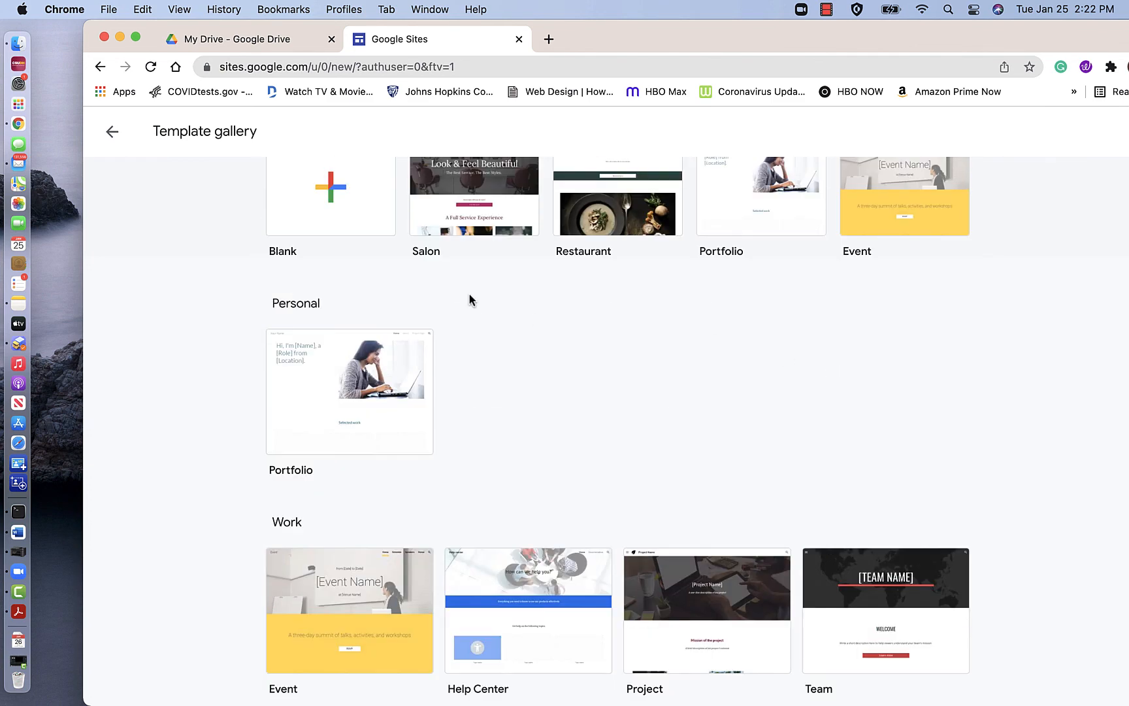
pyautogui.click(112, 134)
# Open the MY GOOGLE SITE site from the recent sites and return to the Sites start page.
pyautogui.scroll(-1, 521, 482)
pyautogui.scroll(-3, 521, 481)
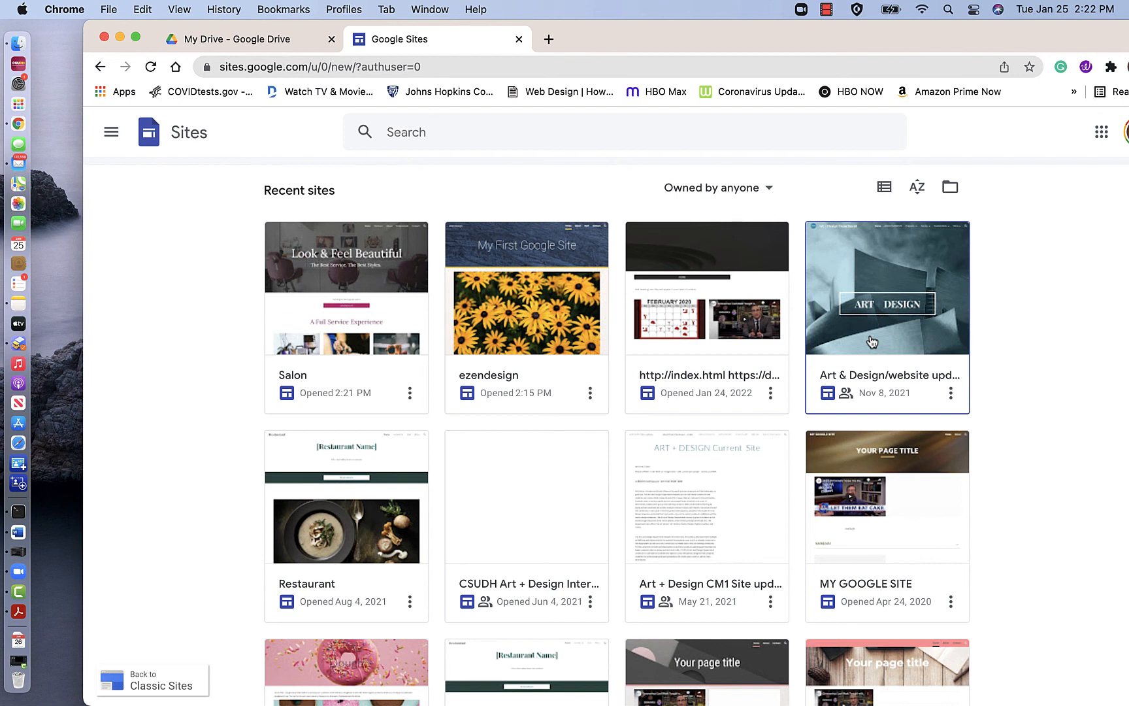
pyautogui.click(929, 552)
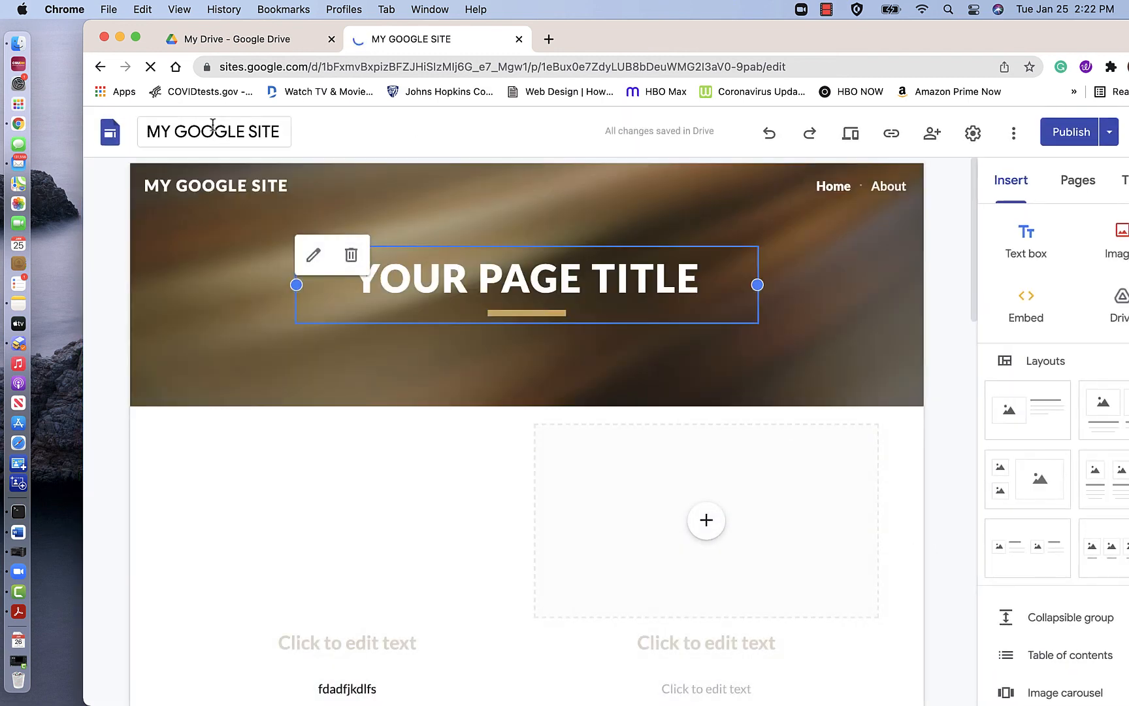
pyautogui.click(99, 68)
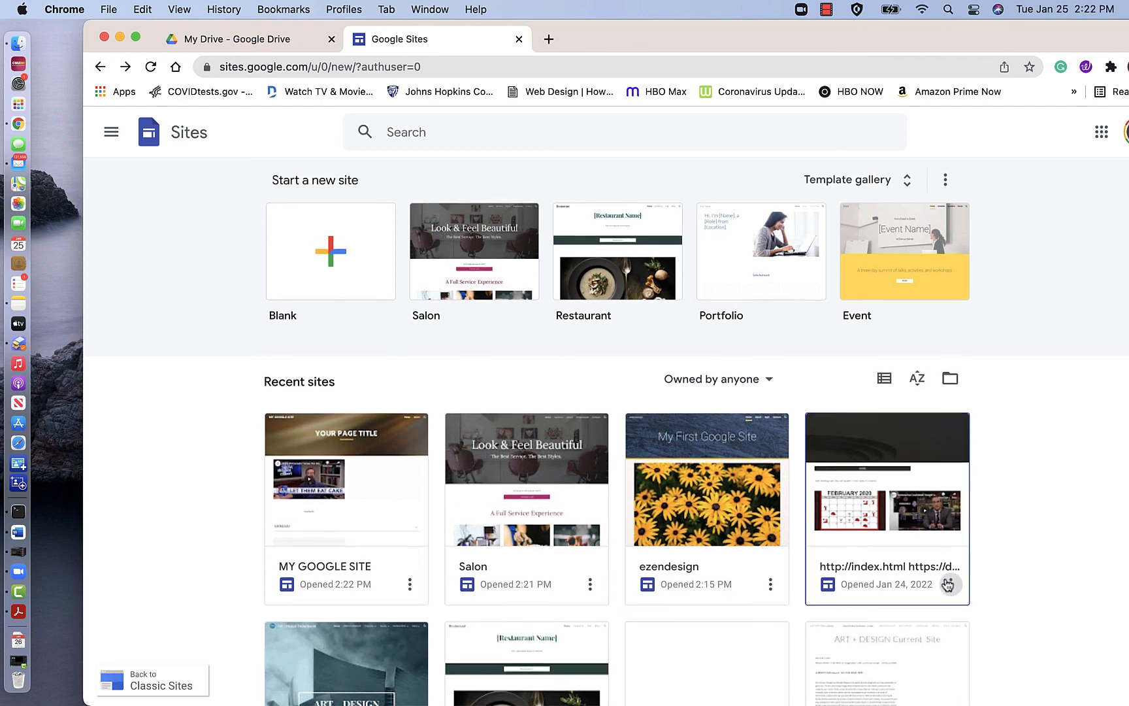
pyautogui.scroll(-3, 947, 584)
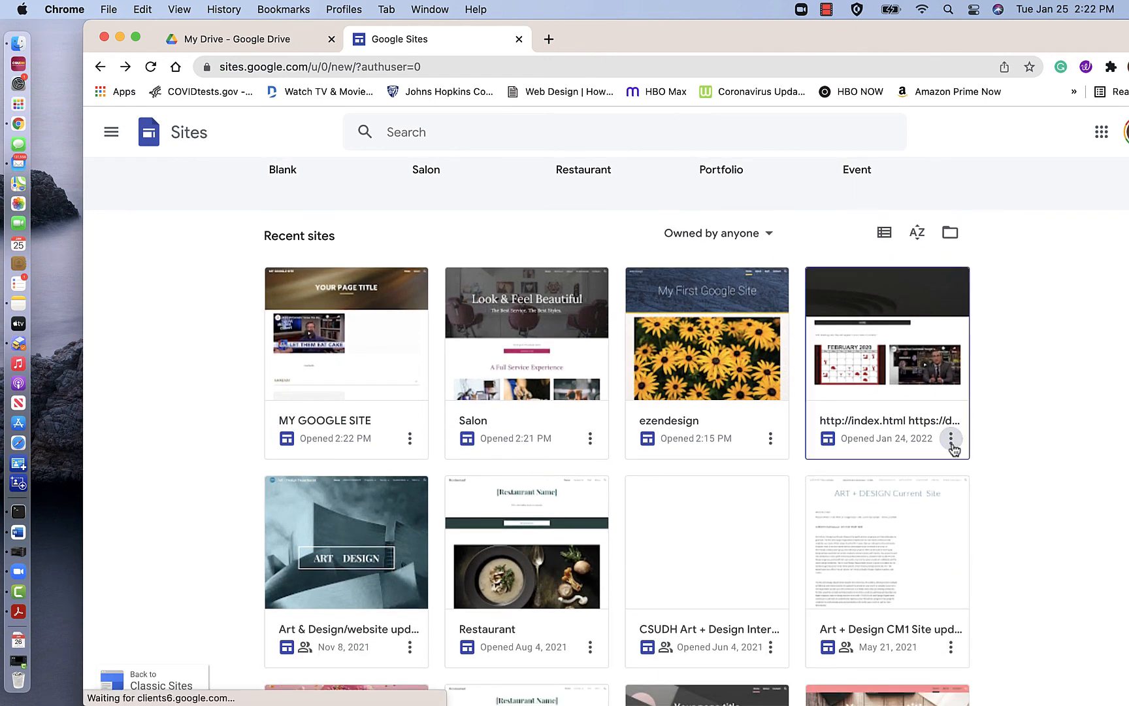
pyautogui.click(951, 441)
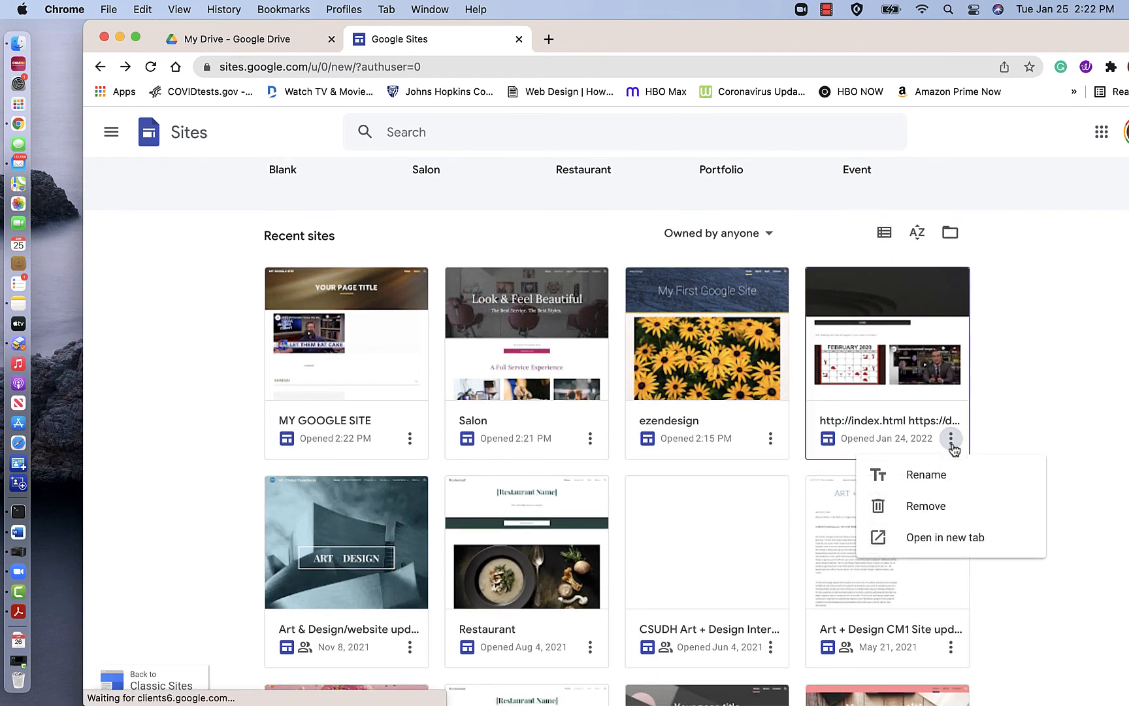
pyautogui.click(933, 506)
pyautogui.click(1049, 473)
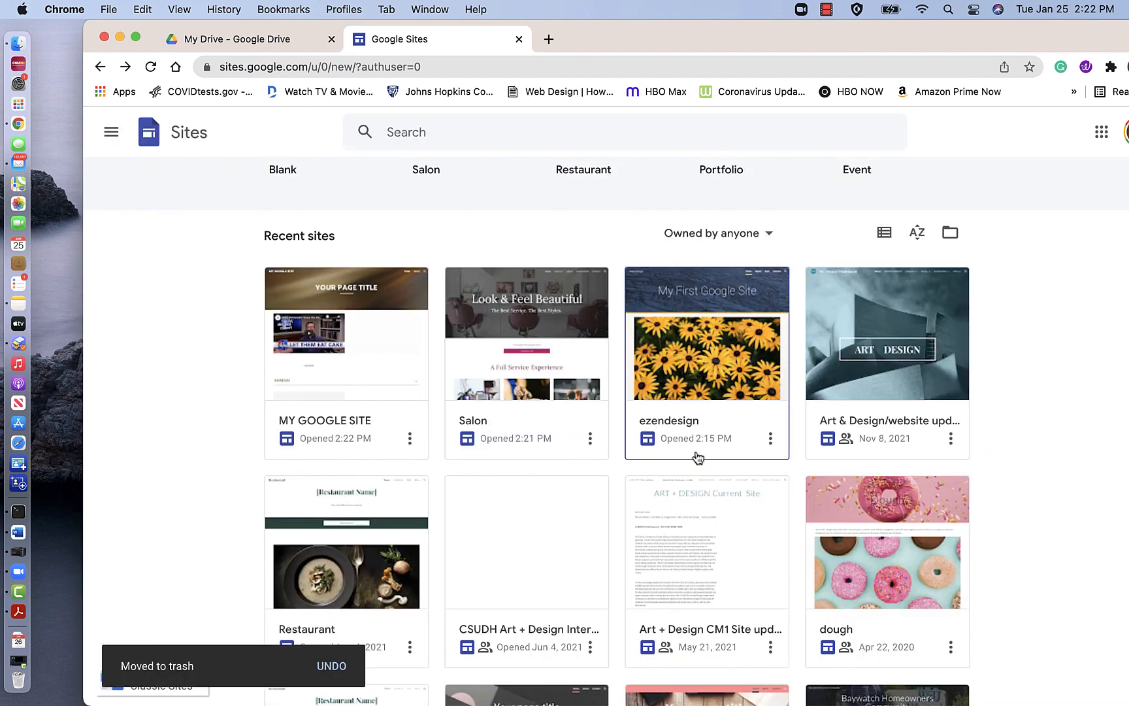
# Open the ezendesign site from the recent sites, dismiss the mail notifications, and move the browser window so the whole editor is visible.
pyautogui.scroll(-4, 698, 458)
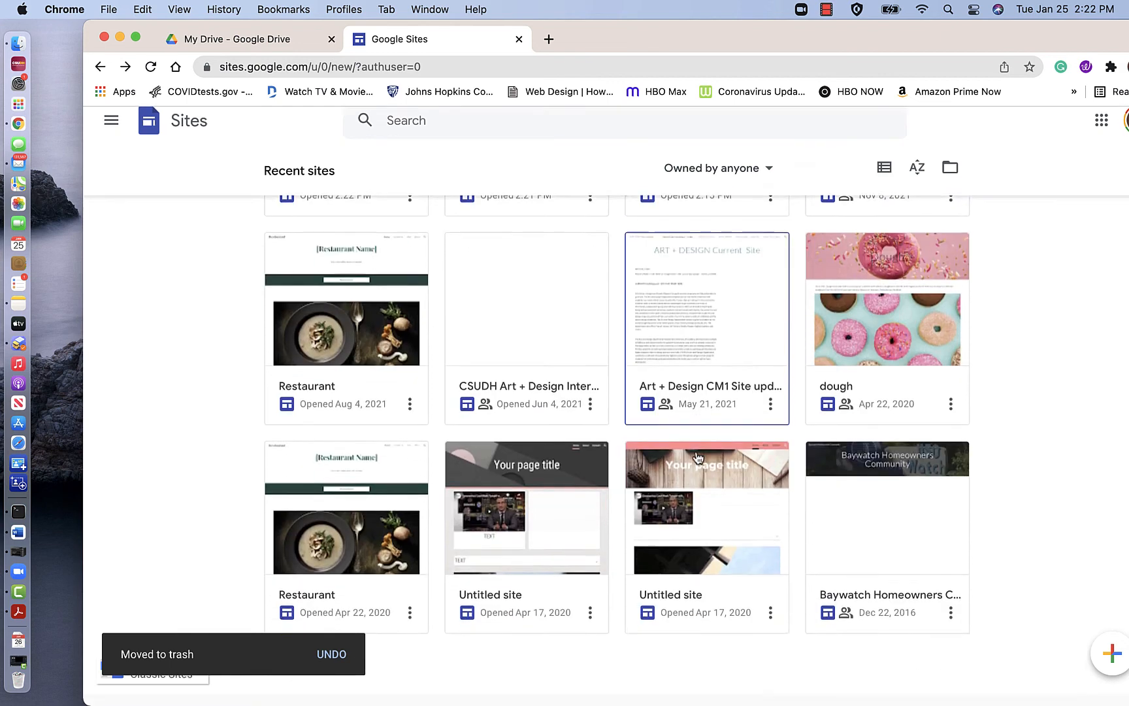
pyautogui.scroll(6, 698, 457)
pyautogui.scroll(-1, 698, 457)
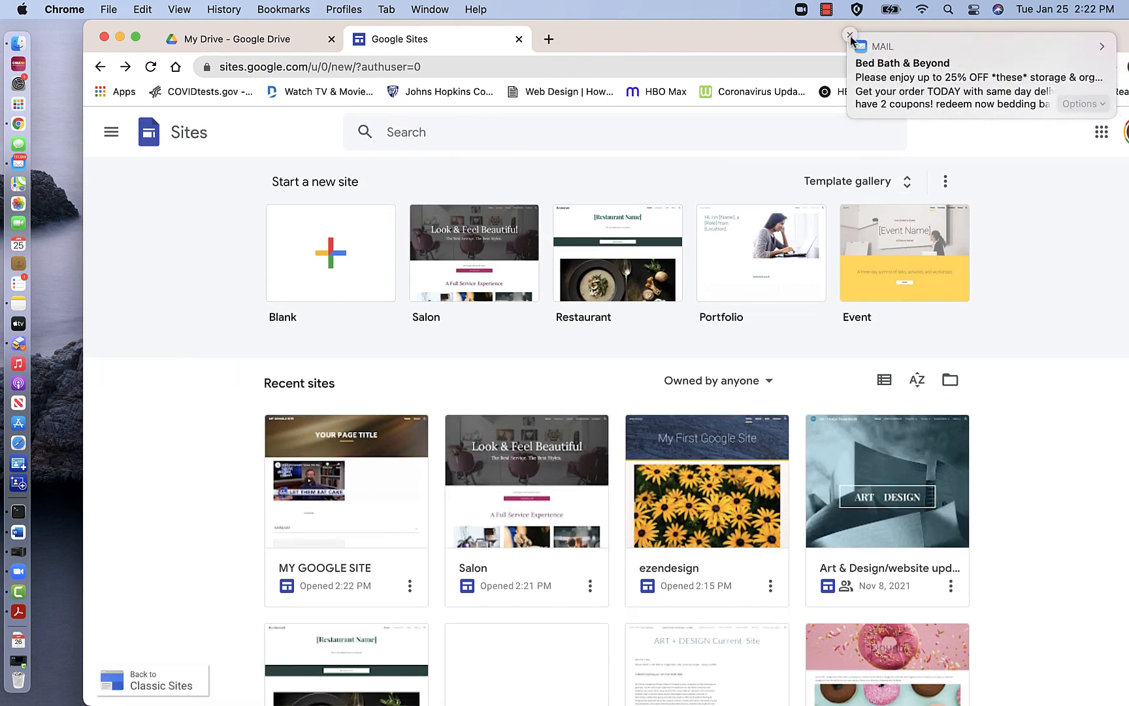
pyautogui.click(850, 36)
pyautogui.click(718, 477)
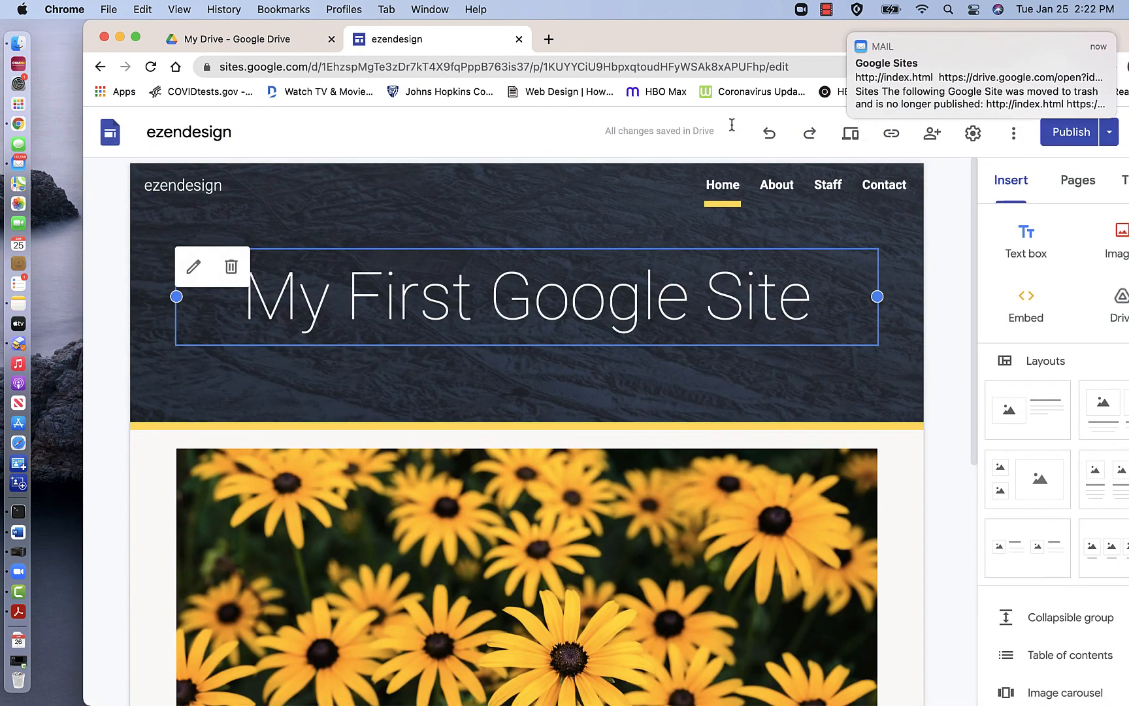
pyautogui.click(849, 34)
pyautogui.moveTo(851, 33); pyautogui.dragTo(768, 33)
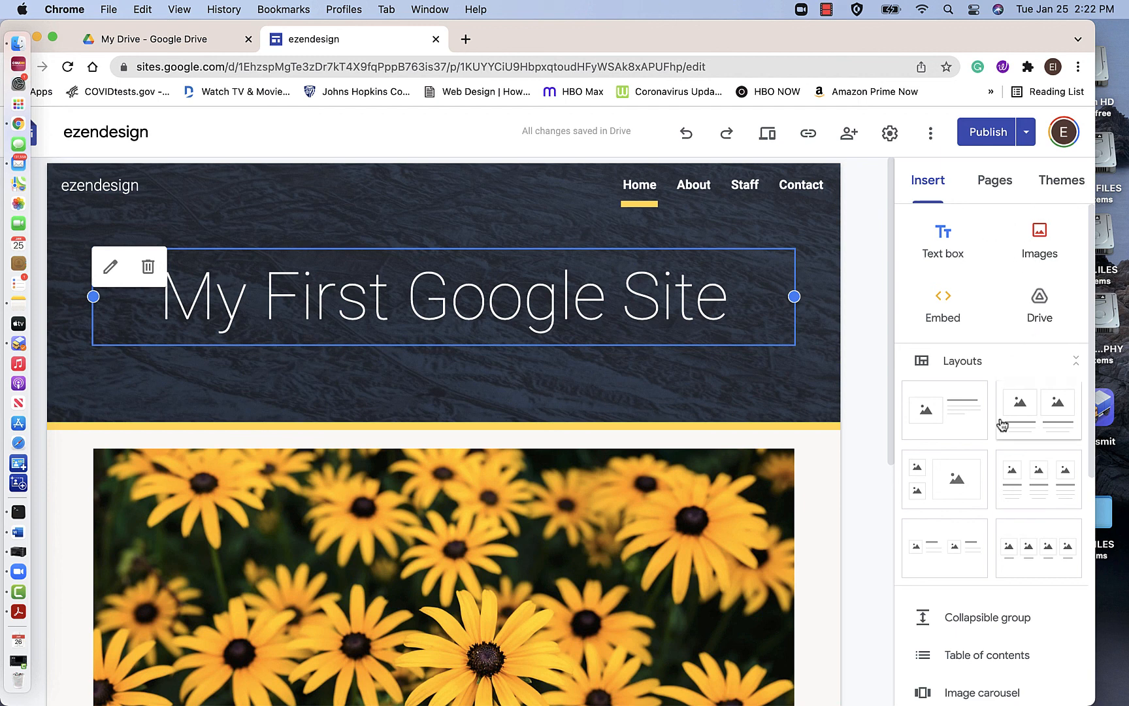
# Insert a map of CSUDH on the ezendesign Contact page and enlarge it to the width of the photography presentation beneath it.
pyautogui.scroll(-5, 941, 510)
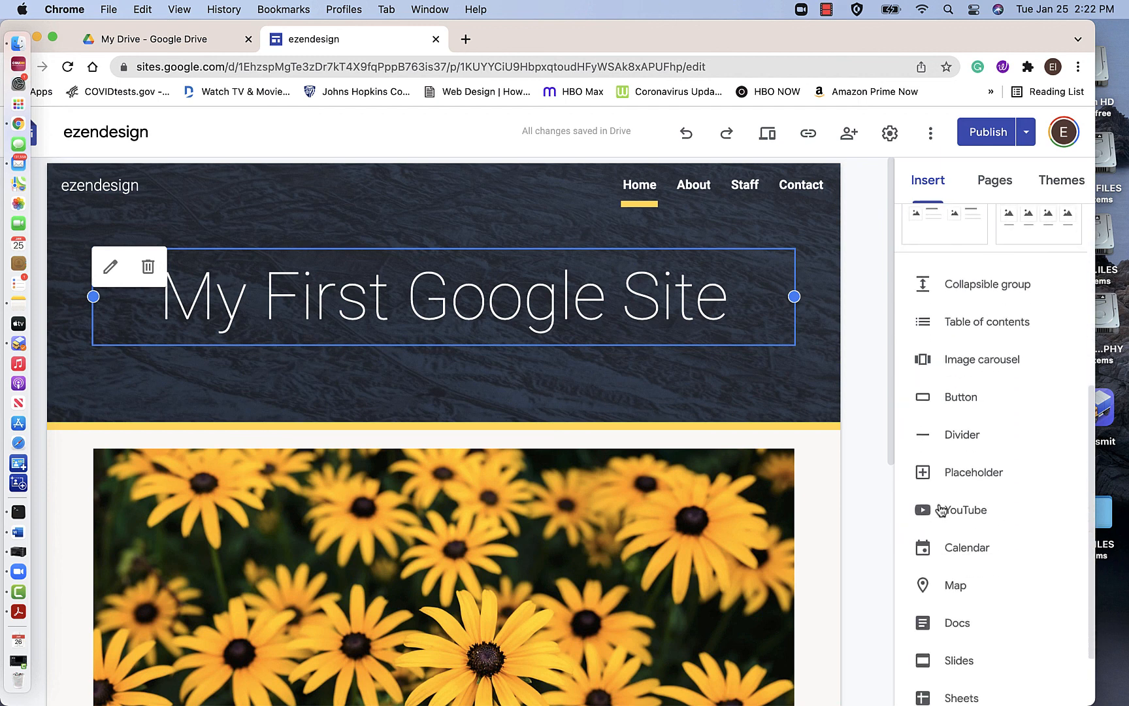
pyautogui.scroll(-1, 941, 510)
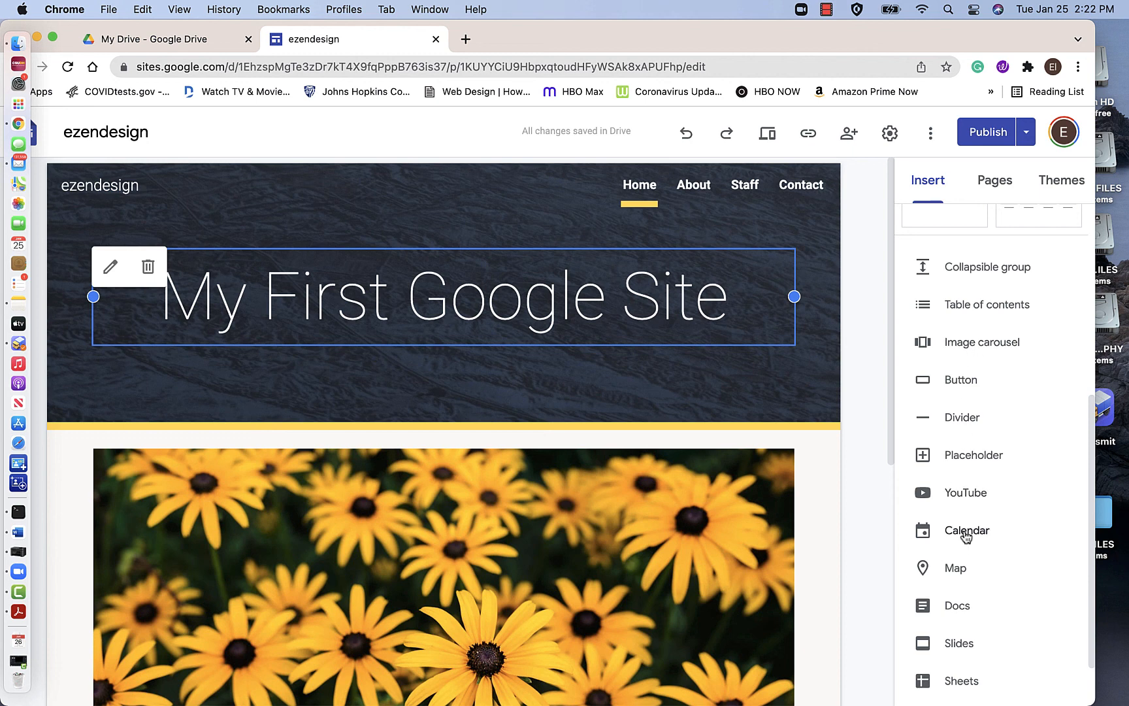
pyautogui.scroll(-3, 966, 536)
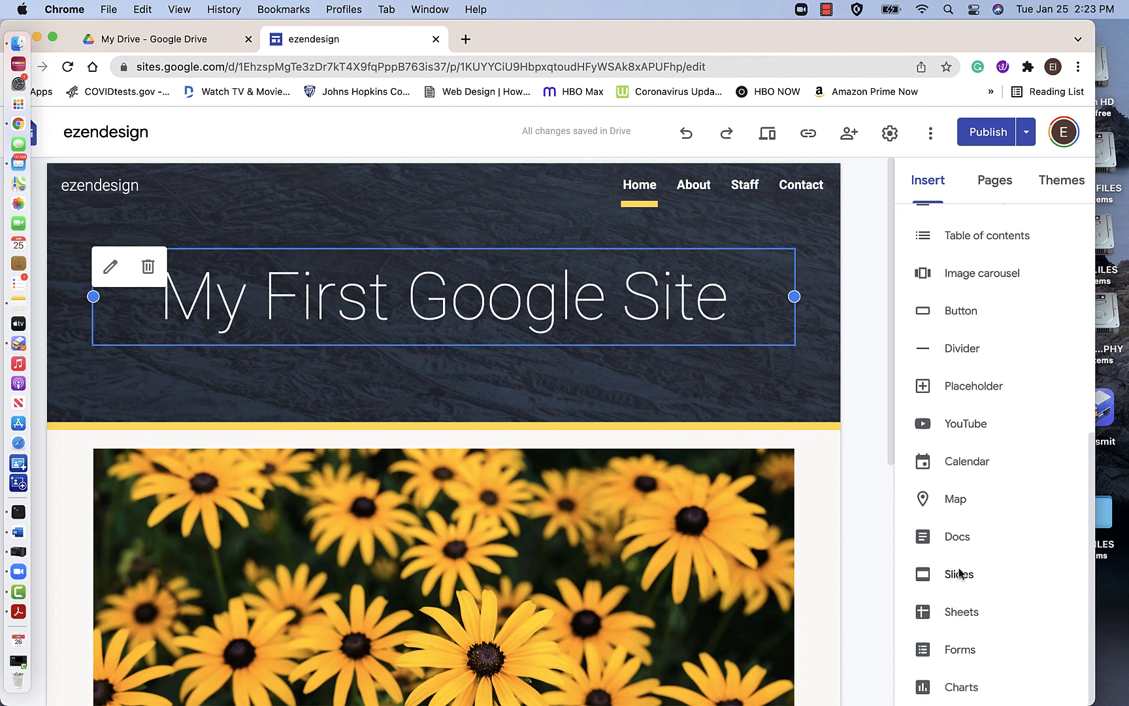
pyautogui.click(796, 194)
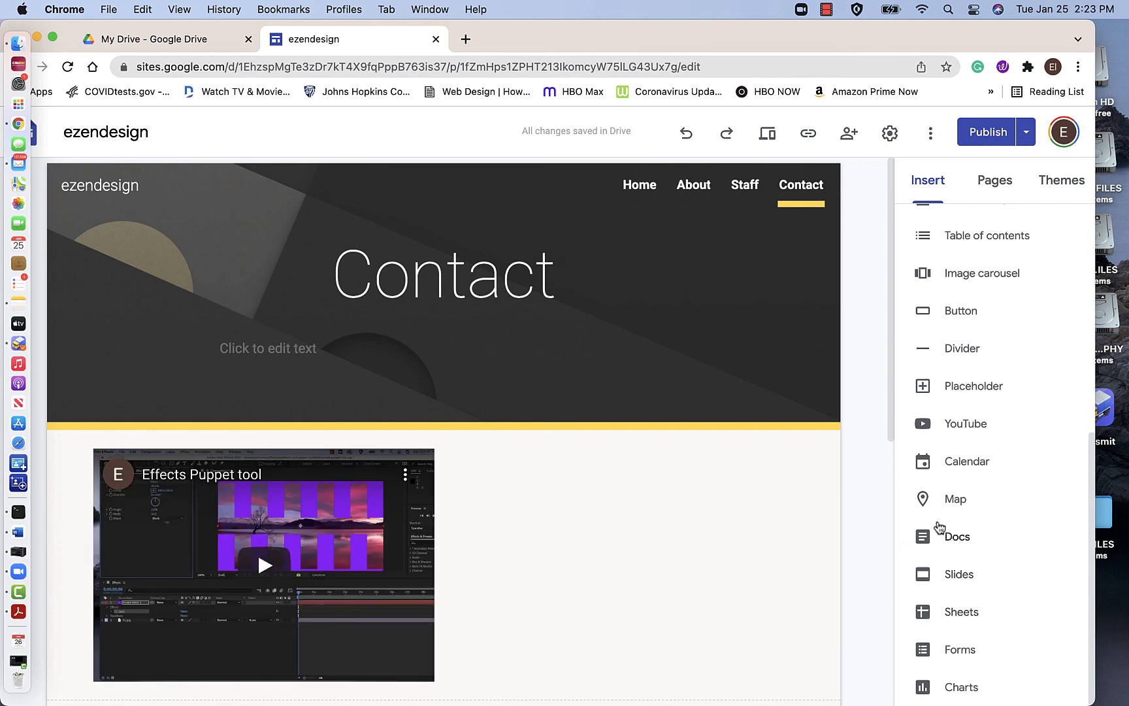
pyautogui.click(956, 499)
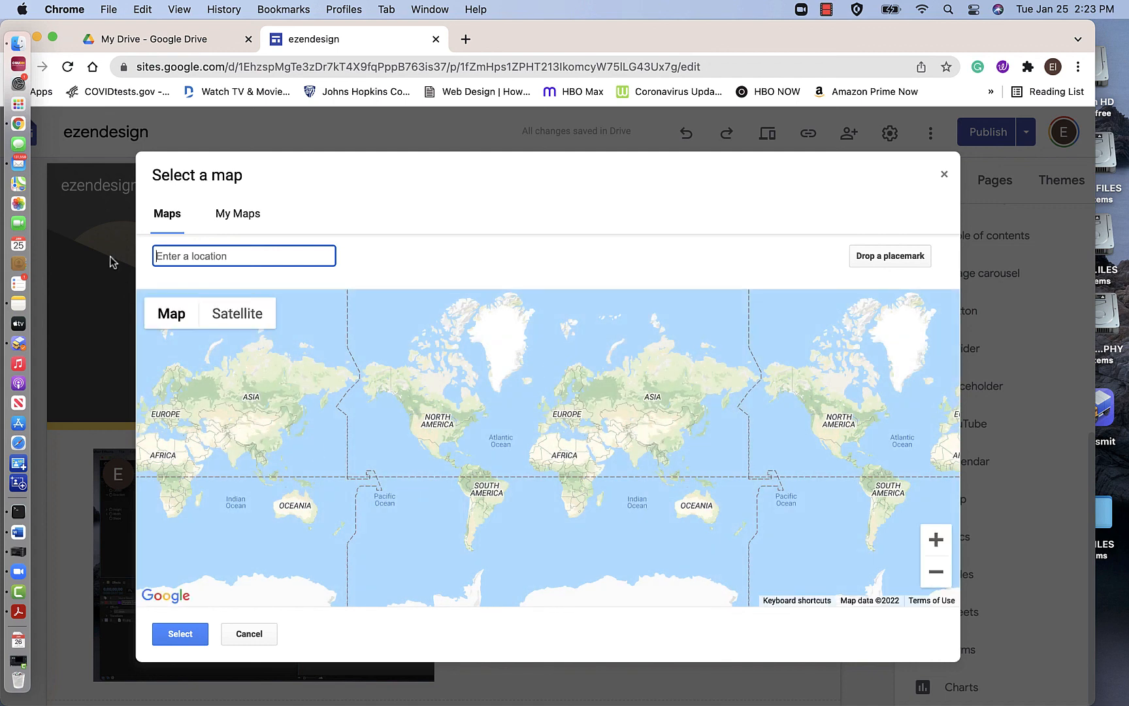
pyautogui.write('CSUDH')
pyautogui.click(188, 286)
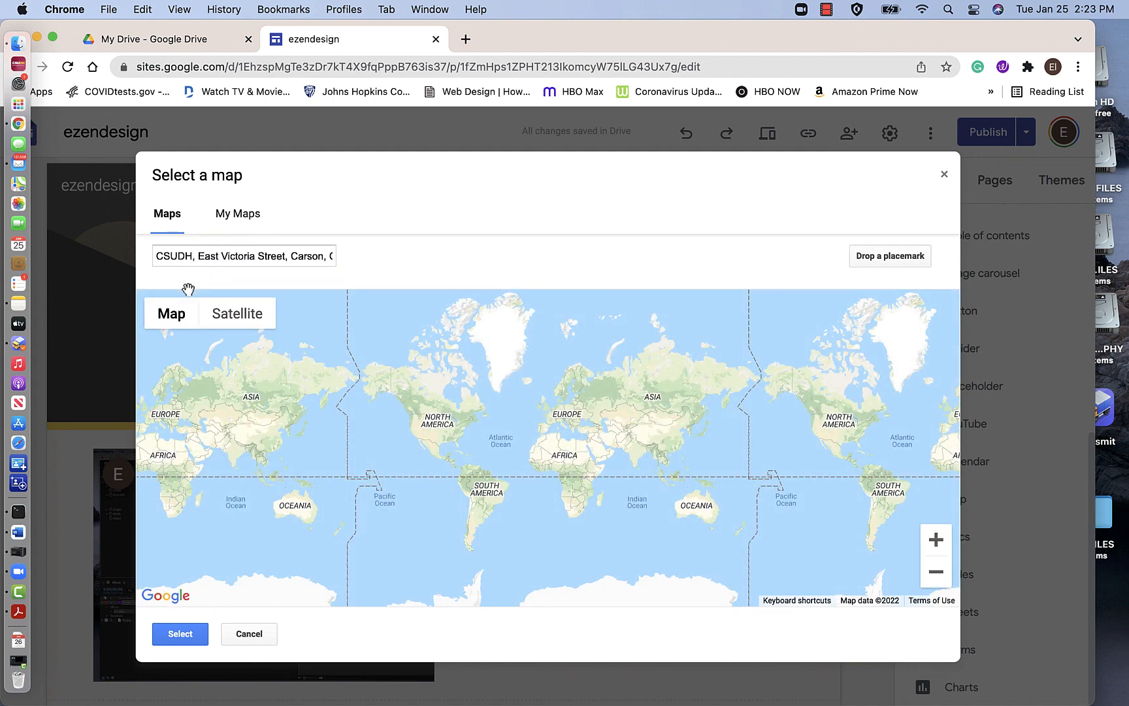
pyautogui.click(180, 634)
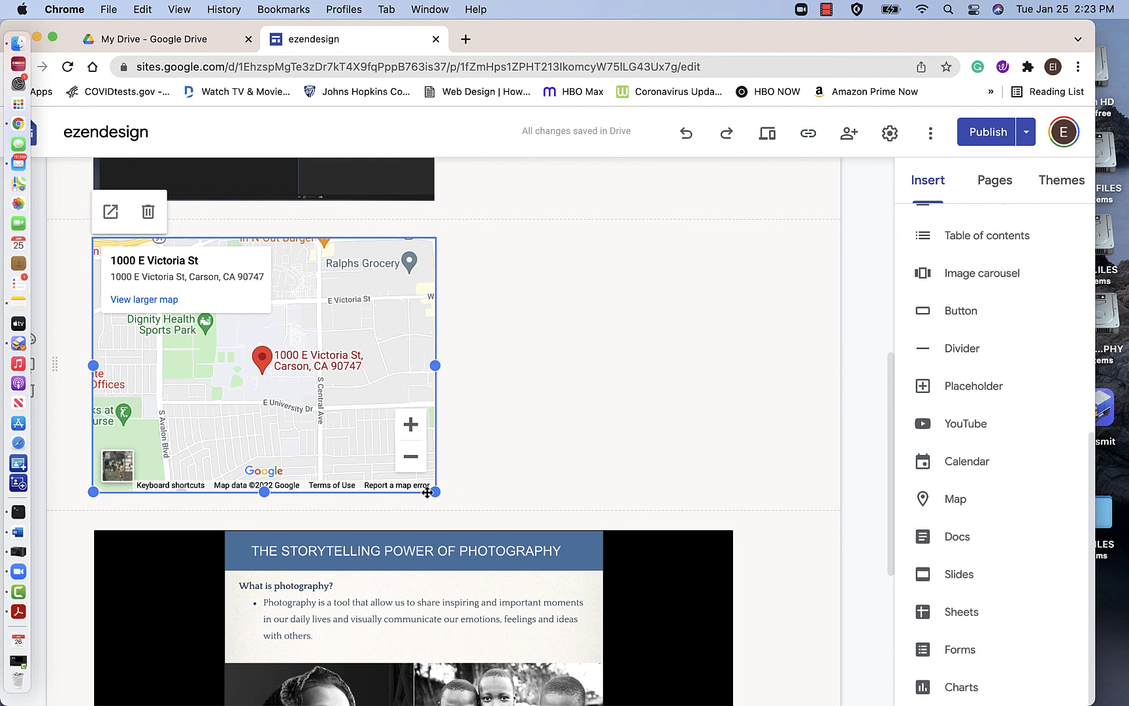
pyautogui.moveTo(434, 495); pyautogui.dragTo(732, 516)
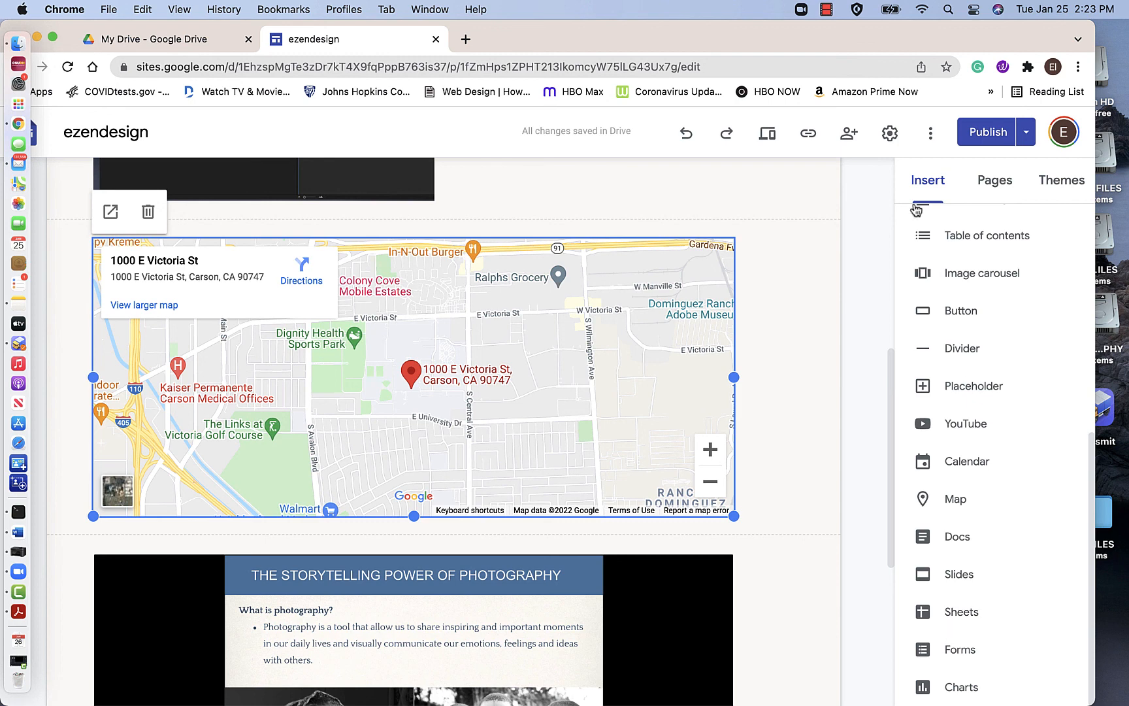
pyautogui.click(827, 9)
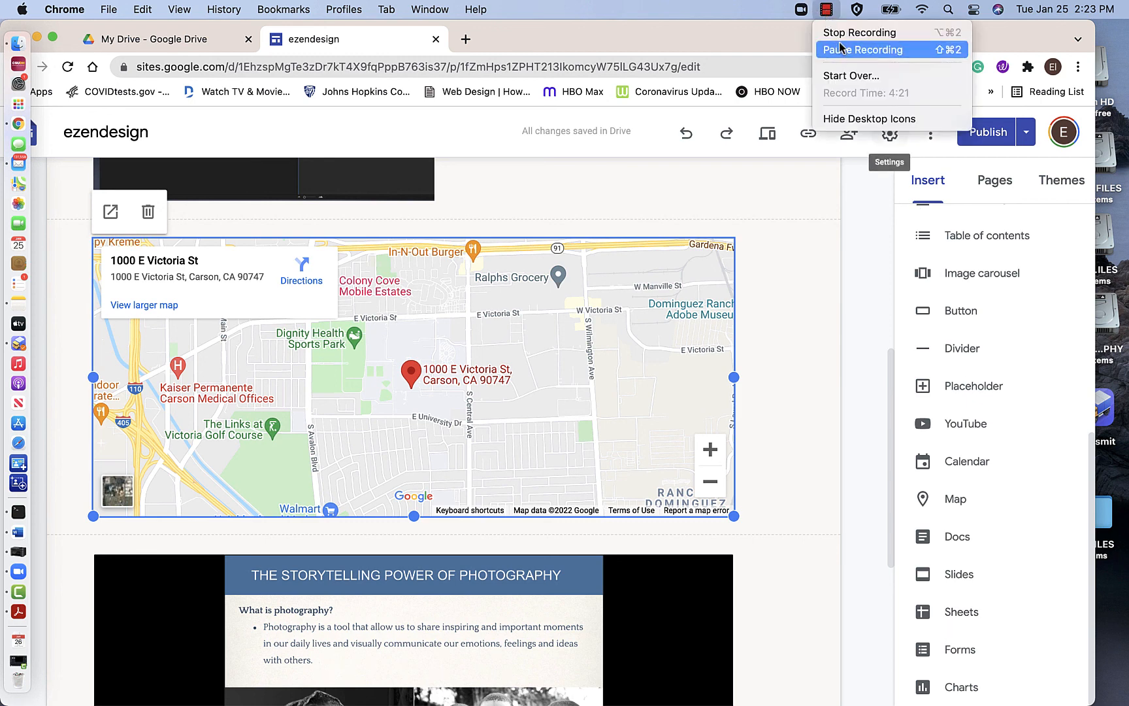